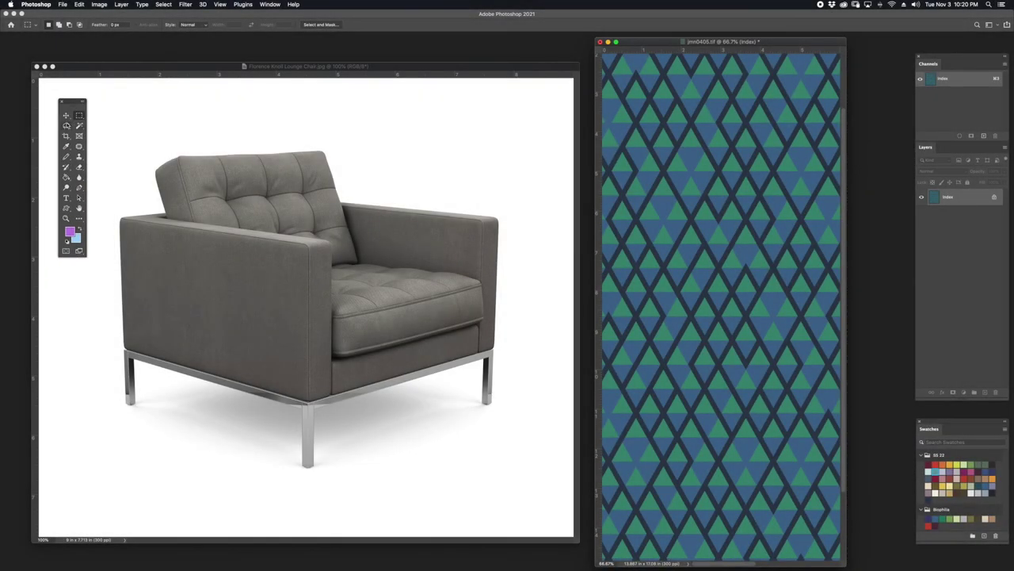
click(67, 125)
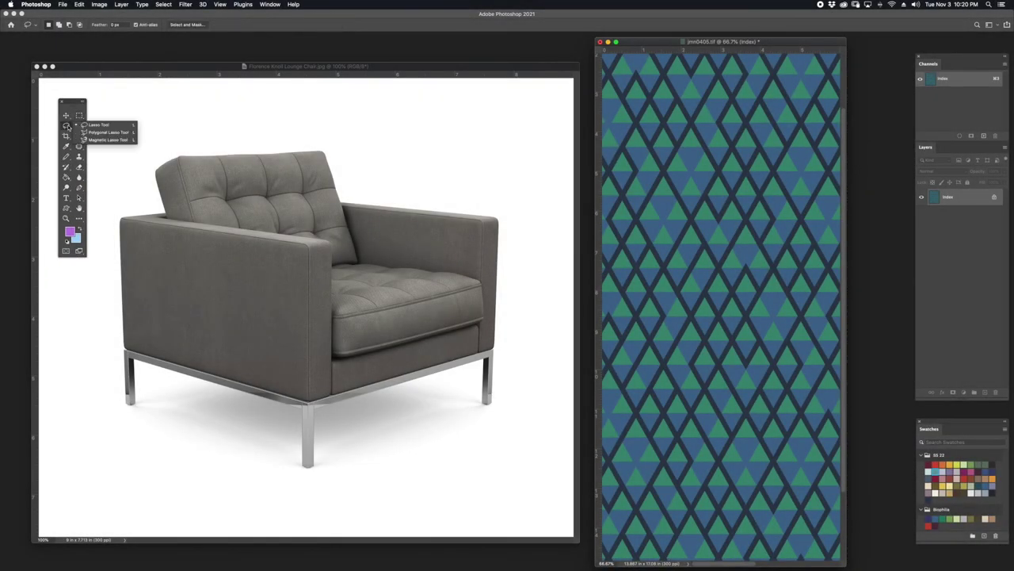
click(107, 141)
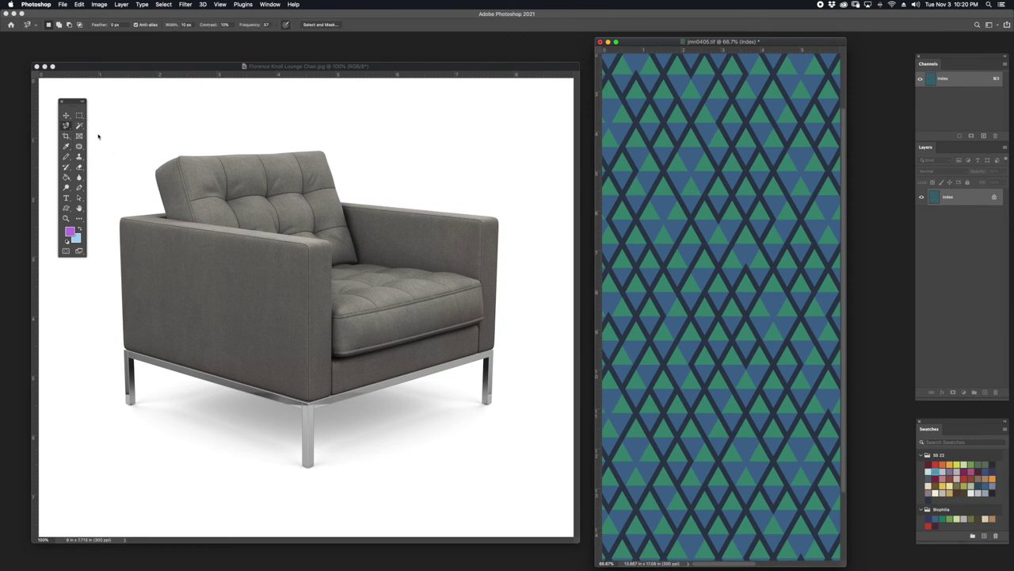
click(79, 125)
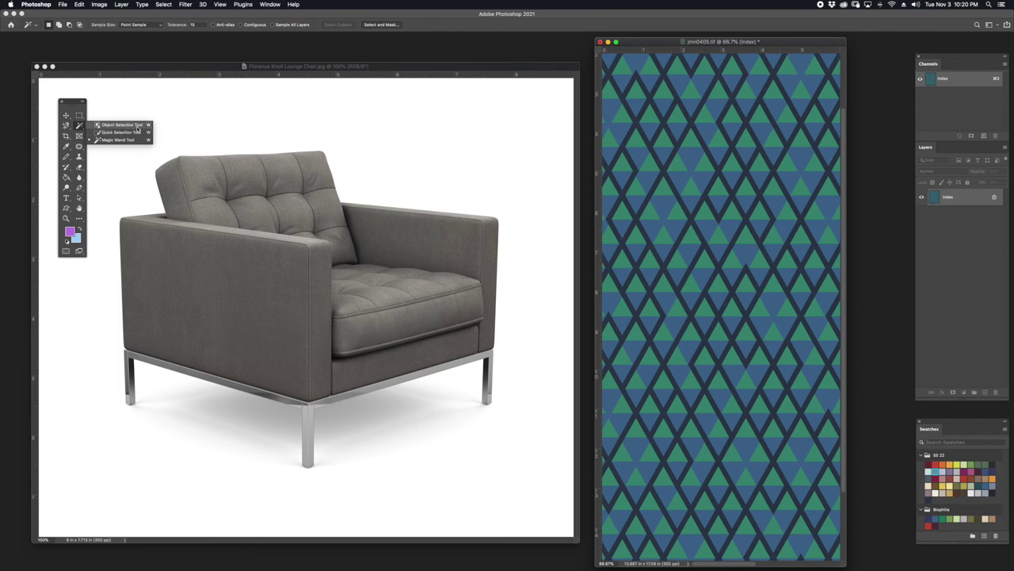
click(137, 127)
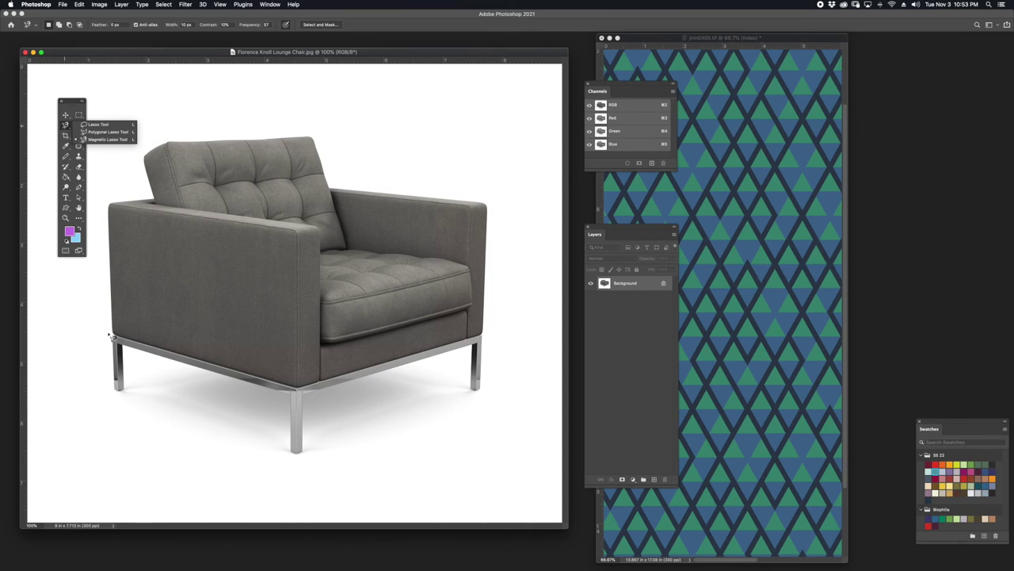
With the Polygonal Lasso, trace the seam between the chair's upholstery and chrome base from the side panel's rear corner to the far front corner
click(108, 131)
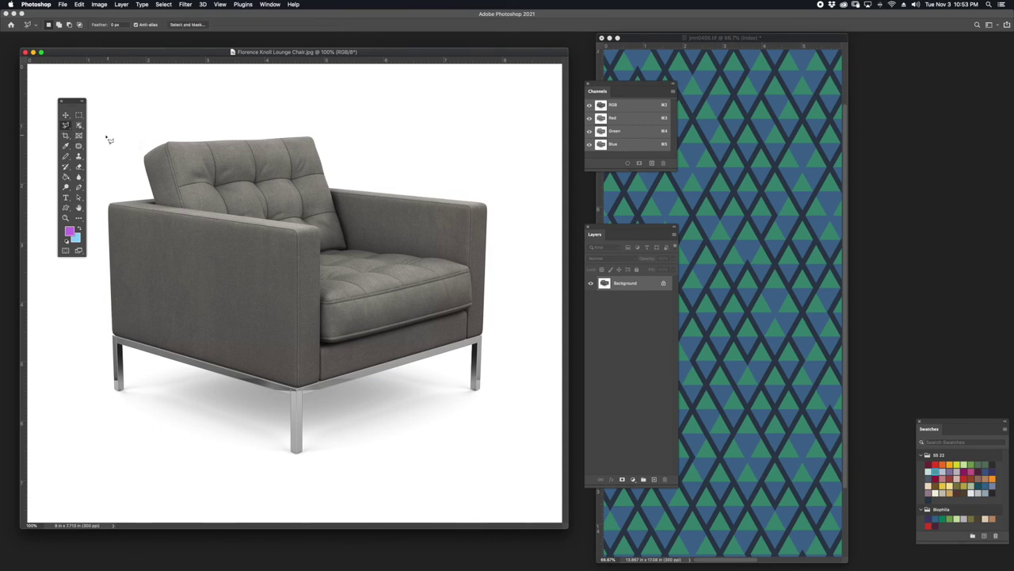
key(super+plus)
key(super+plus)
drag(290, 264, 229, 324)
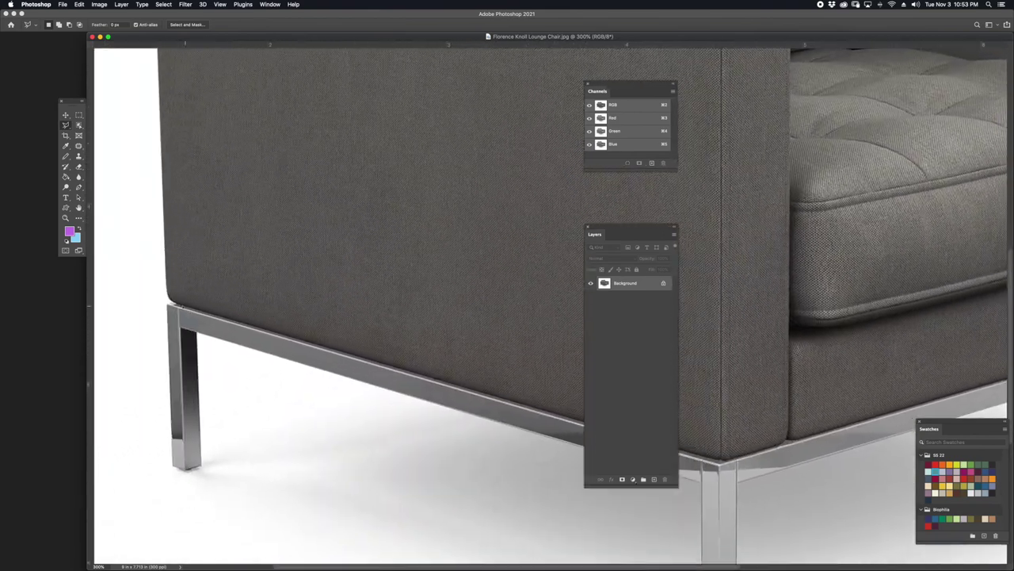
click(171, 301)
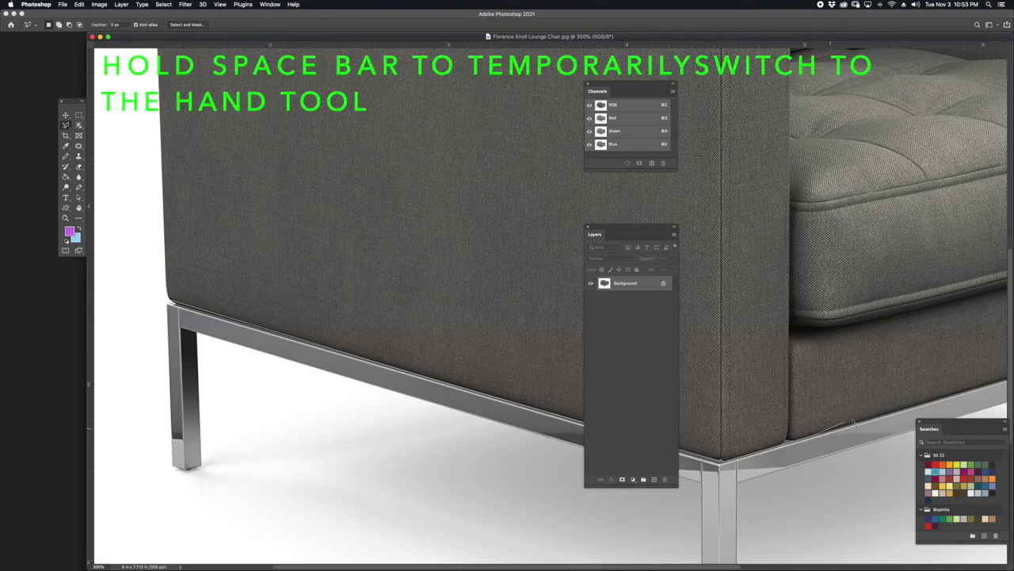
drag(809, 440, 391, 469)
click(858, 326)
Continue the lasso outline loosely through the white background, around the chair's far arm and over the top of the backrest
click(913, 203)
drag(913, 187, 906, 421)
click(912, 168)
click(788, 107)
drag(720, 102, 899, 258)
click(672, 188)
click(613, 78)
click(484, 103)
drag(236, 114, 574, 114)
click(440, 113)
click(339, 141)
click(220, 215)
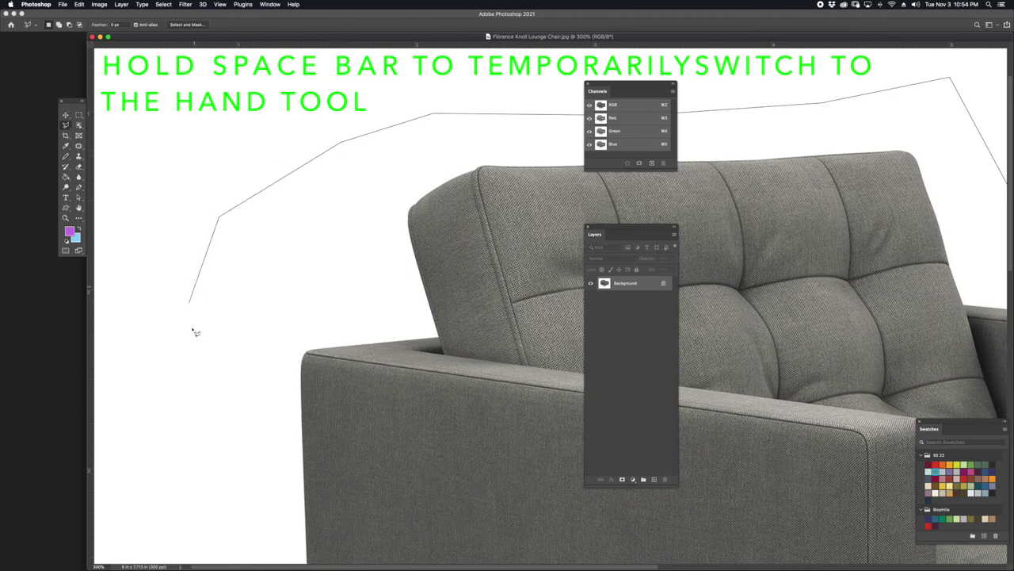
Bring the outline down outside the near side panel, close the selection, and add an area near the panel's lower corner to it
click(195, 289)
click(207, 427)
drag(208, 429, 226, 196)
drag(212, 475, 202, 206)
drag(204, 325, 199, 246)
drag(218, 195, 201, 353)
mouse_move(204, 178)
mouse_down()
mouse_move(203, 328)
mouse_move(232, 349)
mouse_up()
double_click(277, 472)
shift+click(450, 515)
click(294, 472)
click(292, 449)
click(347, 405)
click(442, 382)
double_click(480, 518)
drag(444, 103, 328, 297)
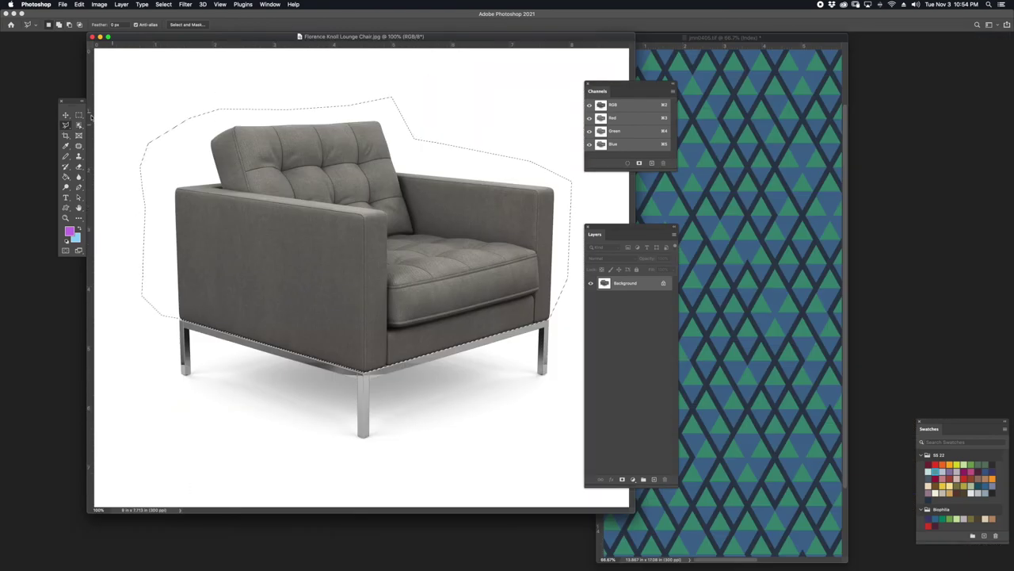
Subtract the white background from the selection with the Magic Wand so that only the upholstery stays selected
right_click(78, 126)
click(119, 125)
right_click(78, 127)
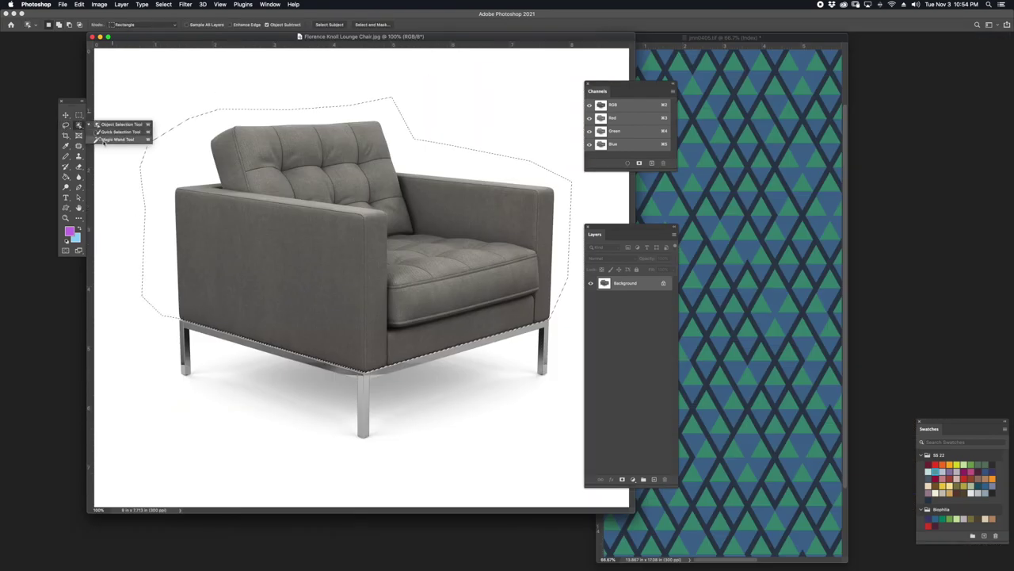
click(103, 139)
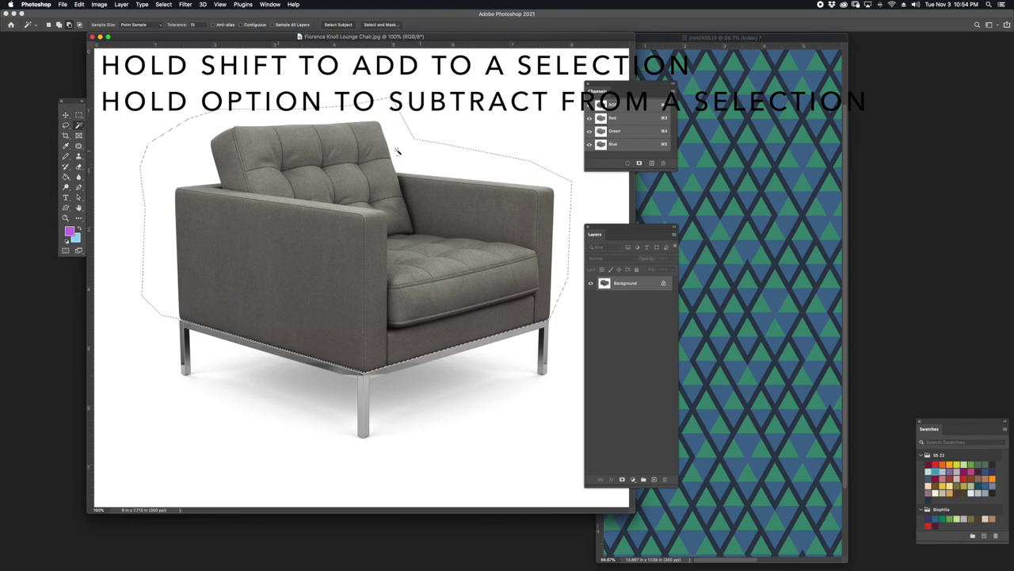
alt+click(165, 165)
Inspect the selection along the chrome rail up close and subtract the stray bits of rail with the lasso
click(66, 125)
key(super+plus)
key(super+plus)
key(super+plus)
key(super+plus)
mouse_move(303, 261)
mouse_down()
mouse_move(240, 339)
mouse_move(421, 220)
mouse_move(215, 230)
mouse_up()
drag(713, 277, 500, 287)
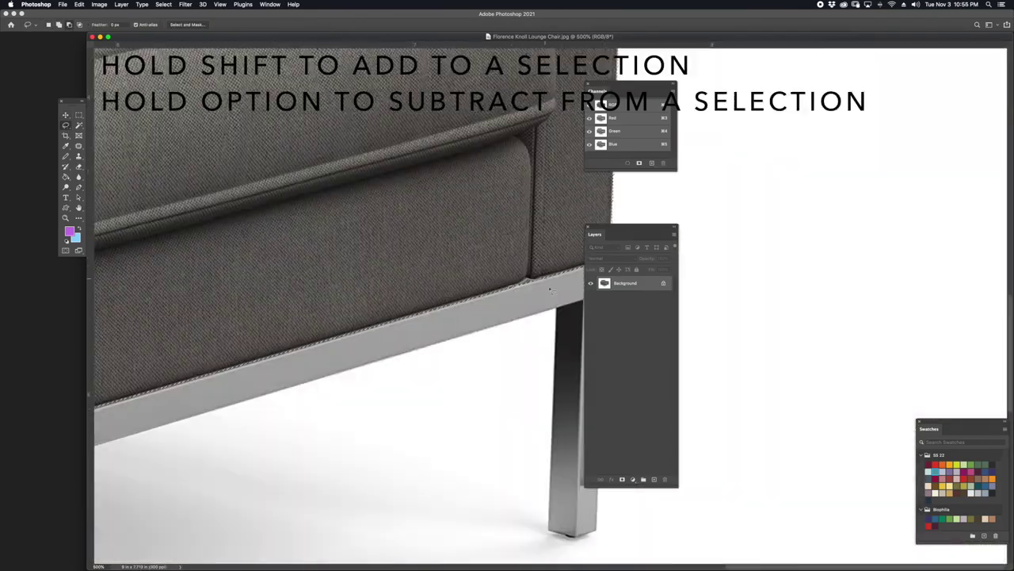
scroll(439, 301, down, 2)
scroll(737, 322, up, 4)
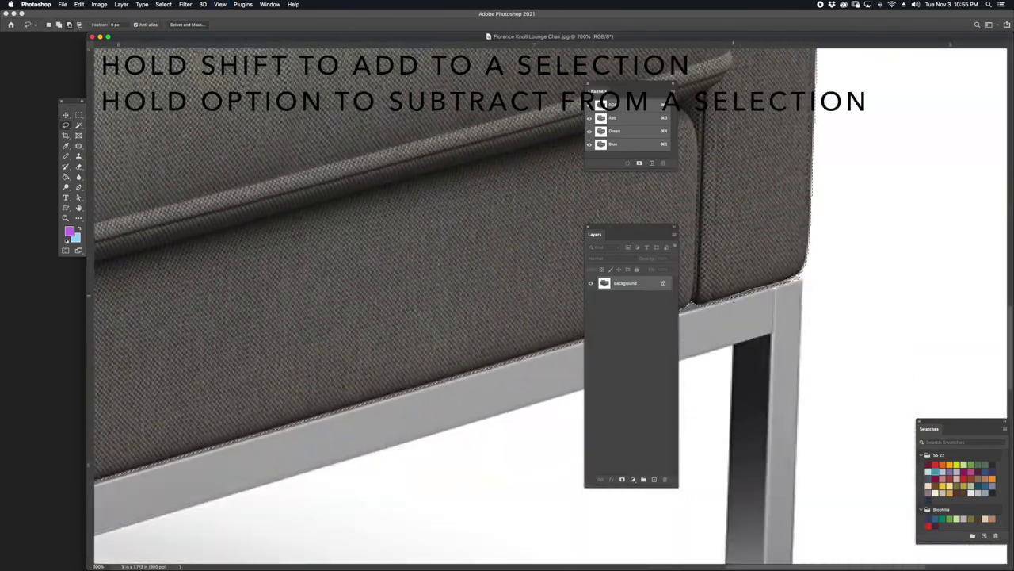
scroll(698, 305, up, 5)
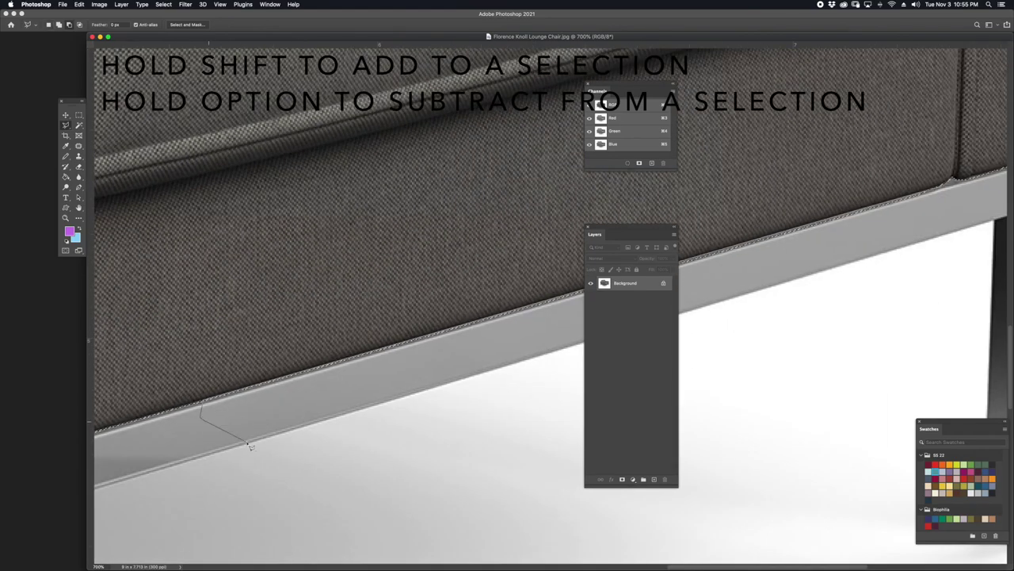
drag(209, 414, 399, 312)
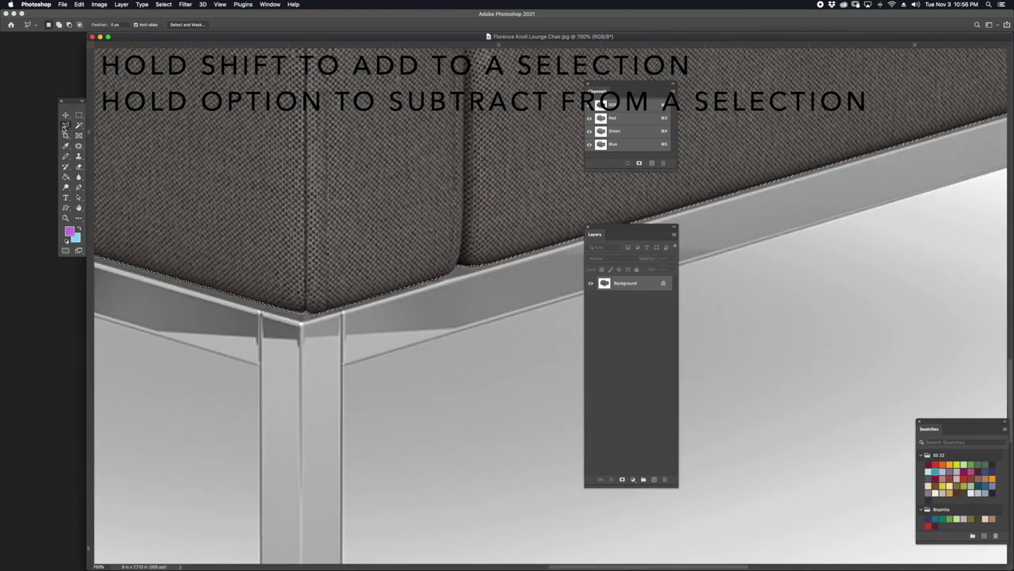
scroll(357, 298, left, 10)
key(super+1)
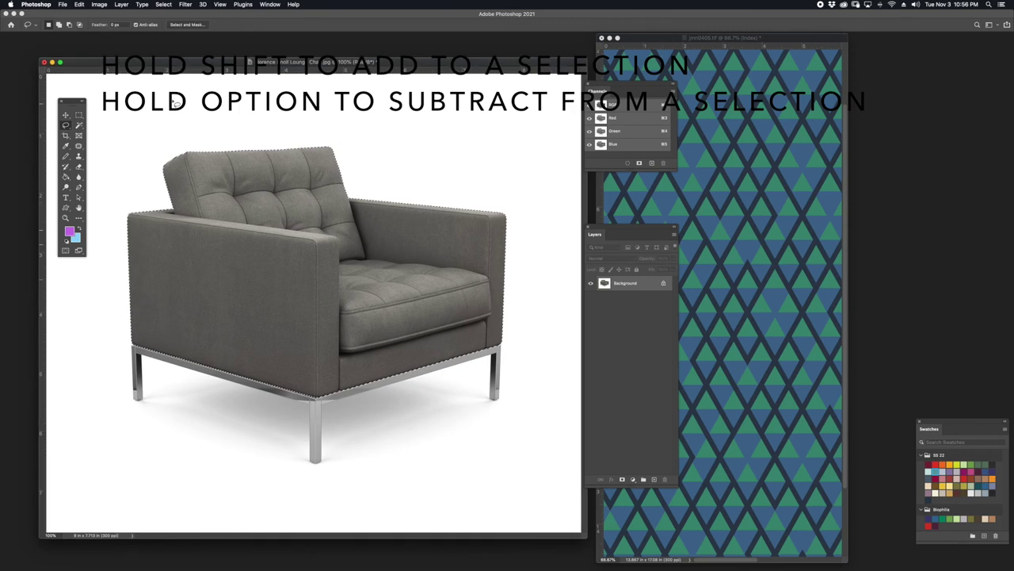
Save the upholstery selection as a new channel named Silhouette
click(163, 4)
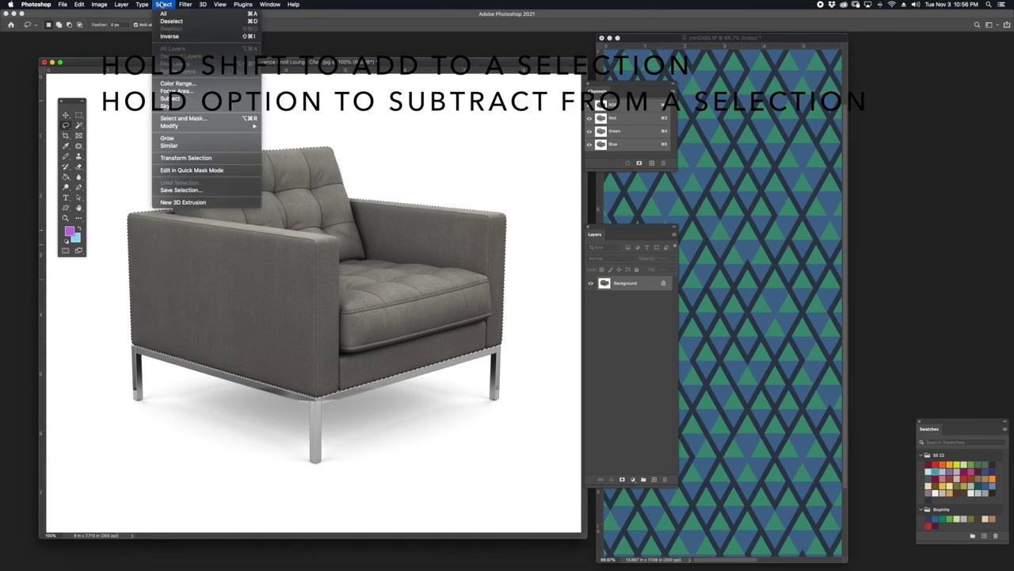
click(181, 190)
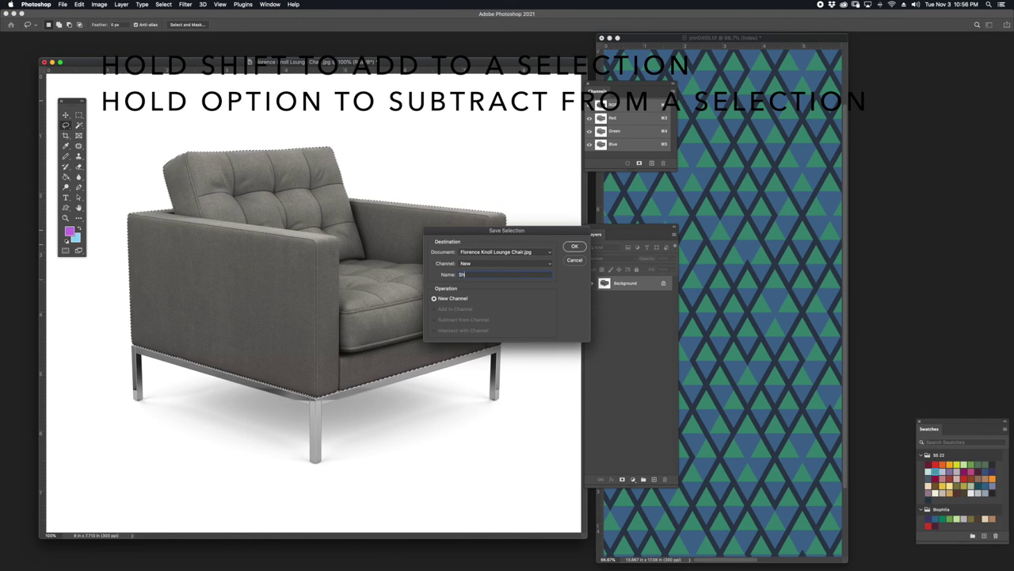
click(574, 247)
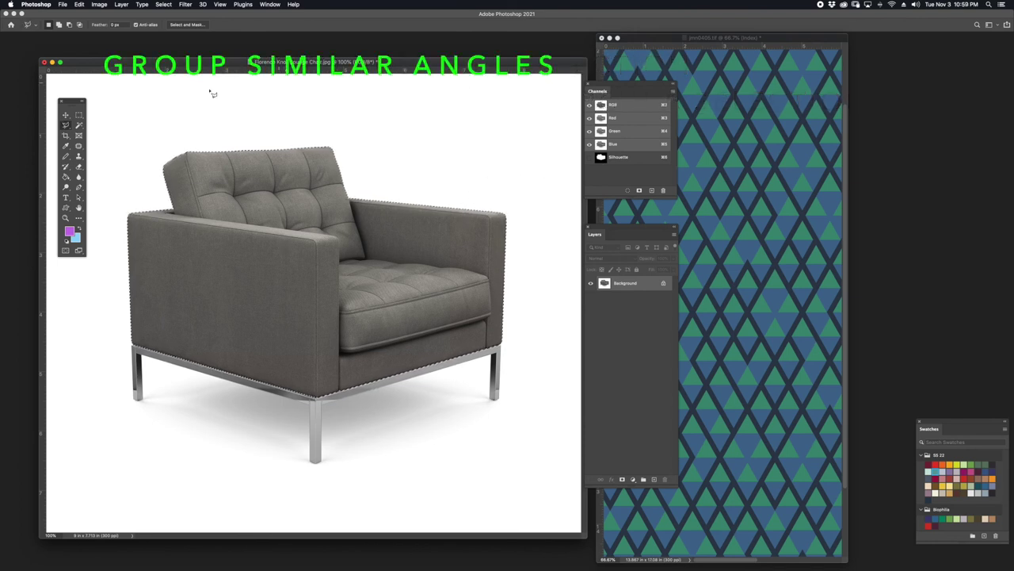
Choose the Pencil tool, reset the colors to their defaults and set the foreground color to red (ff0000)
click(66, 156)
click(67, 242)
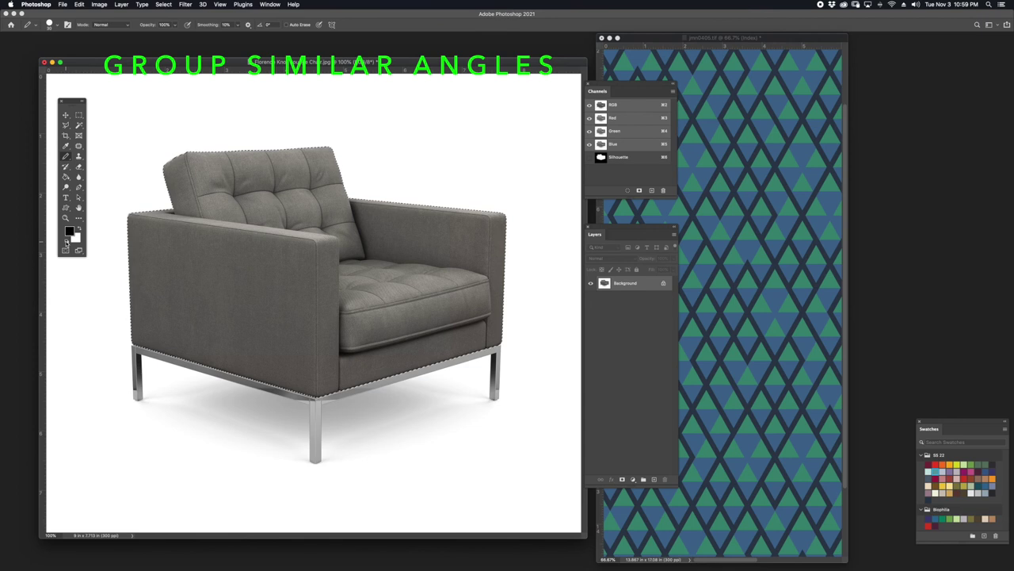
click(69, 230)
click(484, 385)
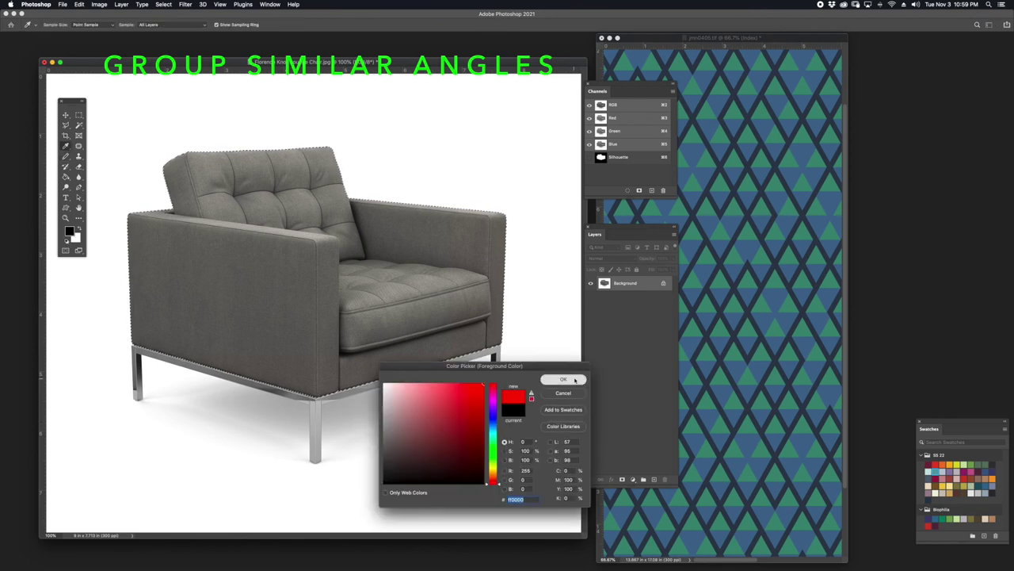
click(563, 380)
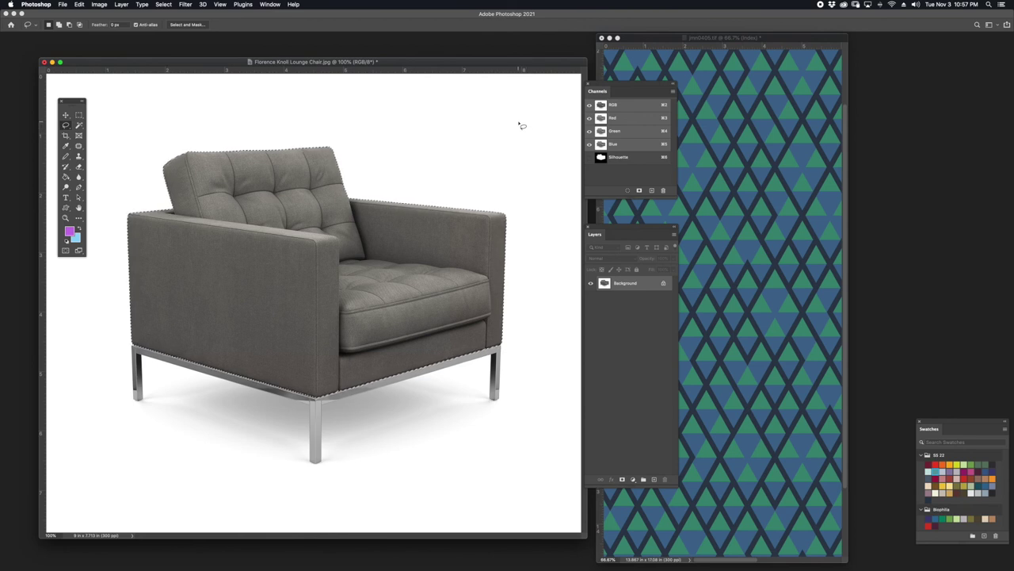
Clear the current selection and load the Silhouette channel as a selection
key(super+d)
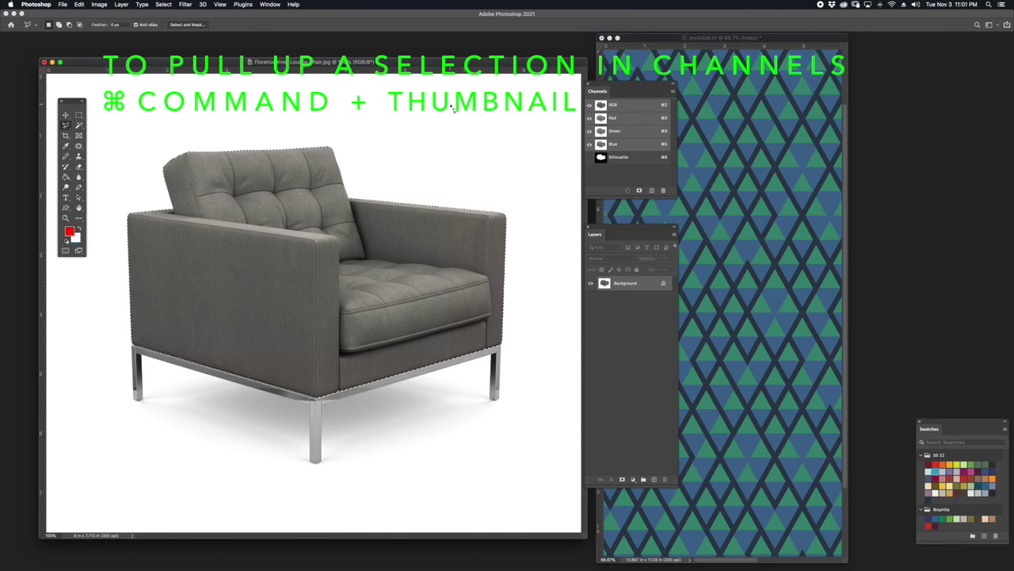
key(super+d)
super+click(601, 157)
With the Polygonal Lasso, subtract the seat and lower front of the chair from the selection, cutting along the side panel's vertical front seam
click(66, 126)
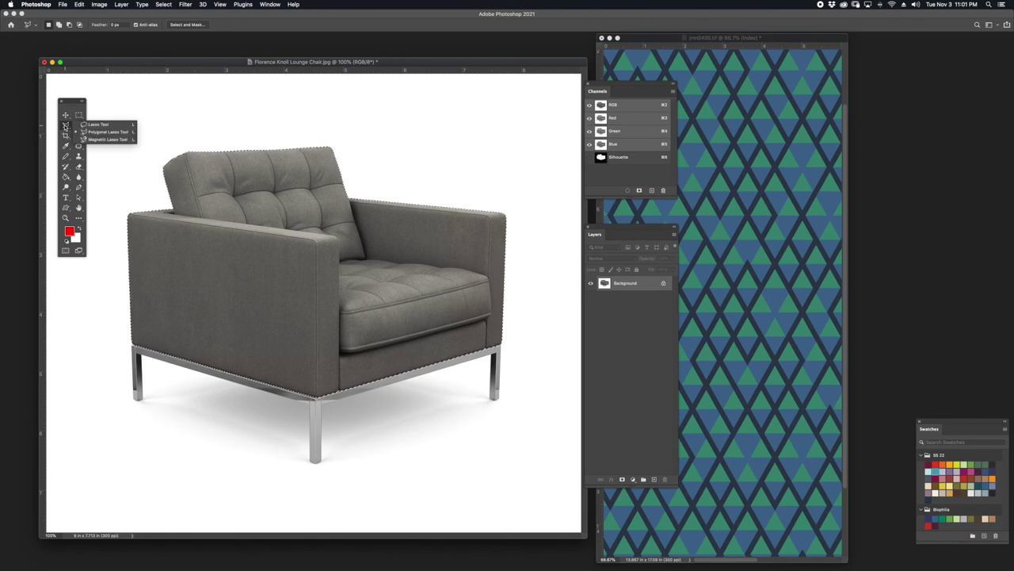
click(93, 132)
key(super+equal)
key(super+equal)
drag(285, 165, 444, 235)
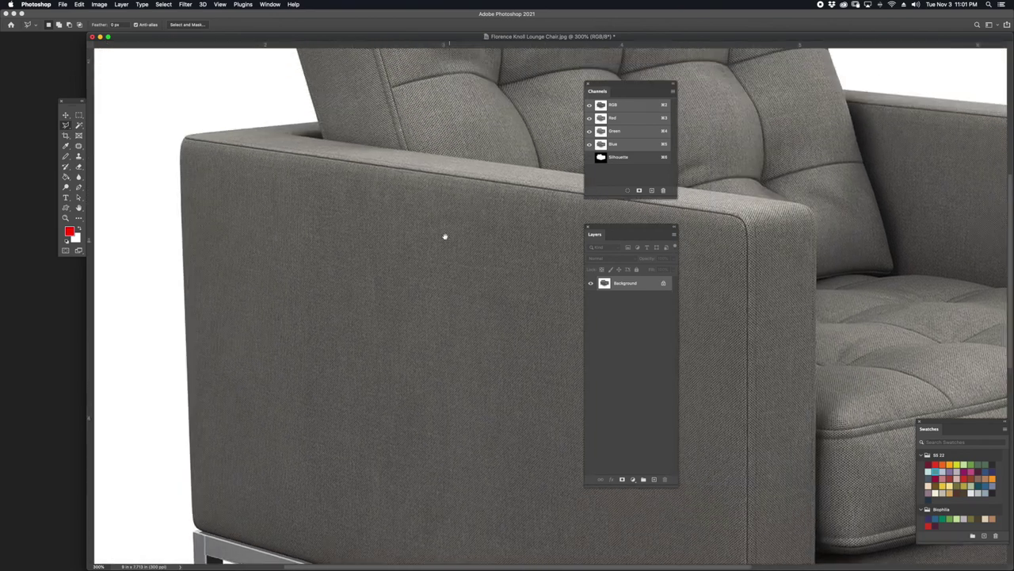
drag(375, 219, 297, 216)
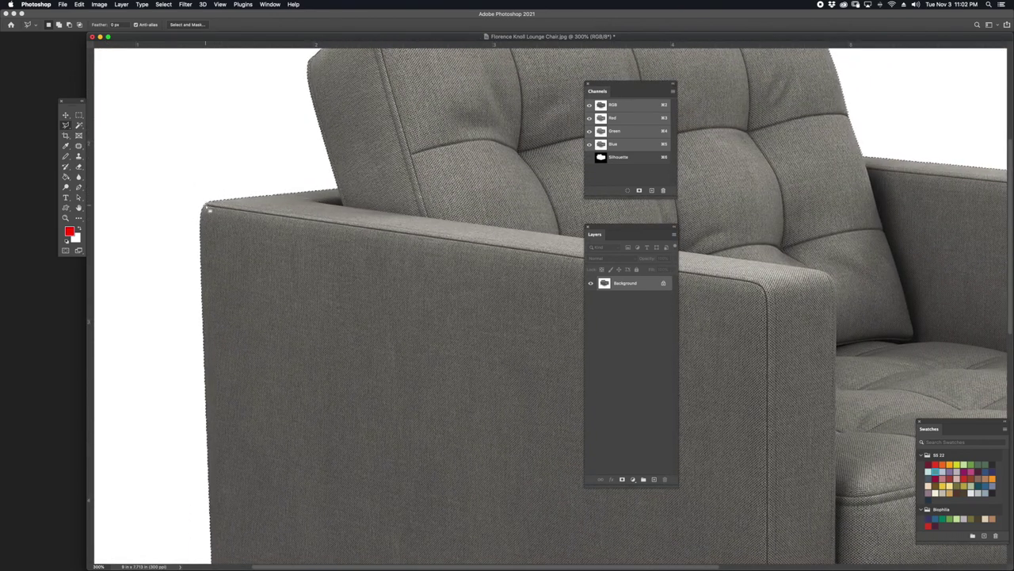
click(204, 203)
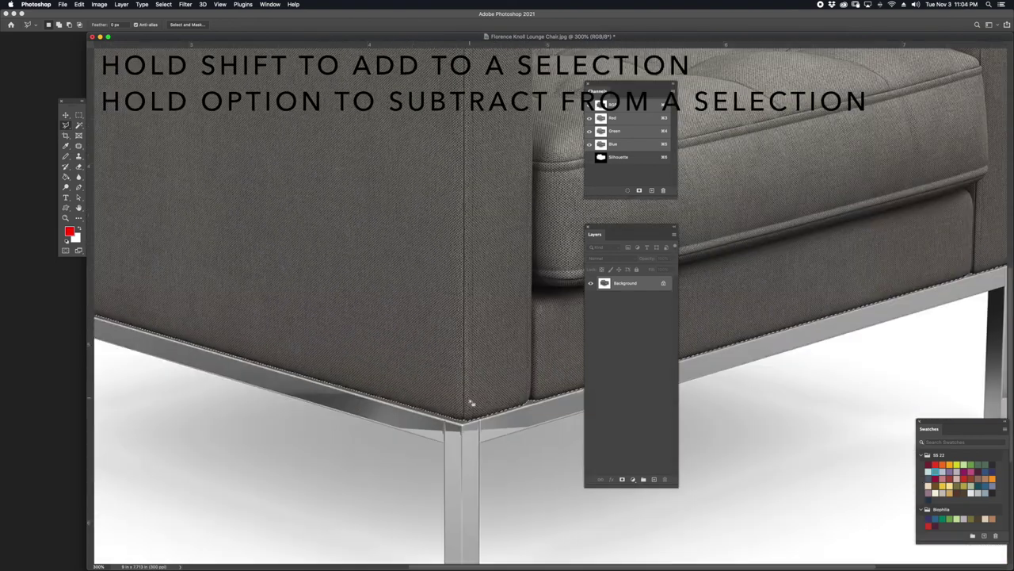
drag(470, 398, 407, 457)
alt+click(403, 479)
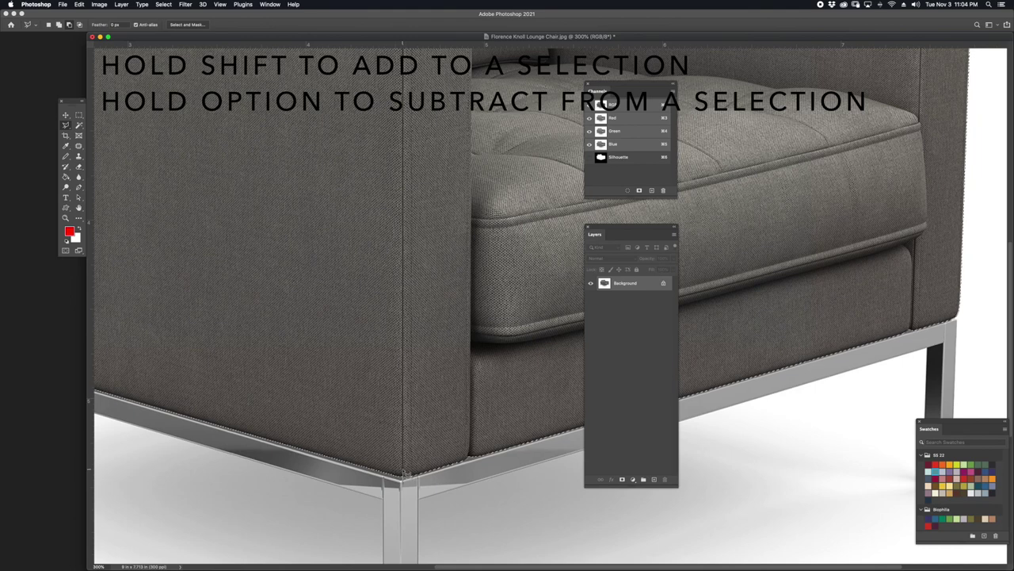
click(403, 59)
click(970, 68)
click(980, 309)
click(821, 429)
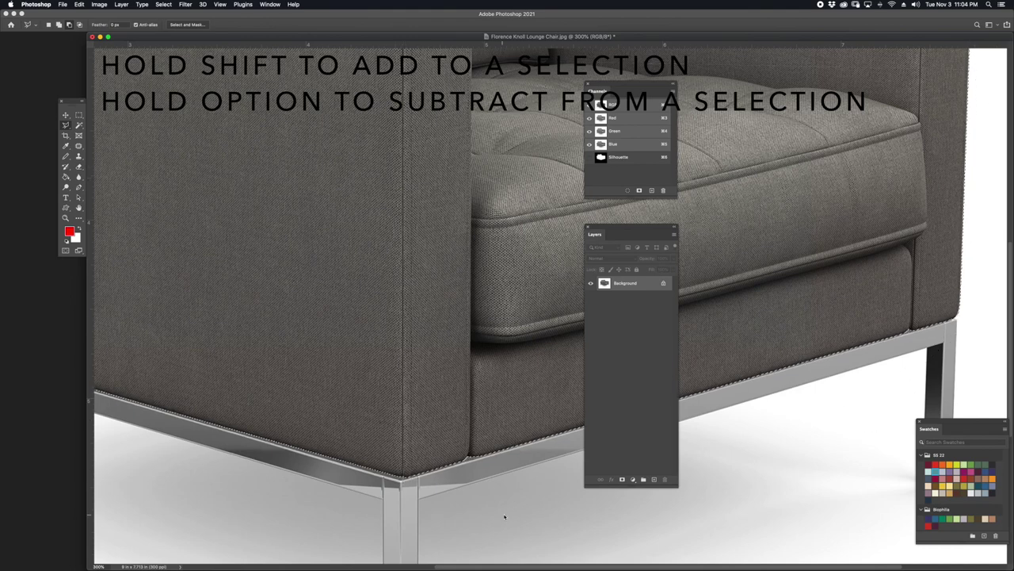
click(403, 479)
Subtract the rest of the front arm face, the armrest top and the backrest, leaving only the outer side panel selected
drag(454, 154, 403, 452)
alt+click(354, 361)
click(353, 321)
click(346, 309)
scroll(815, 247, left, 12)
scroll(815, 247, up, 2)
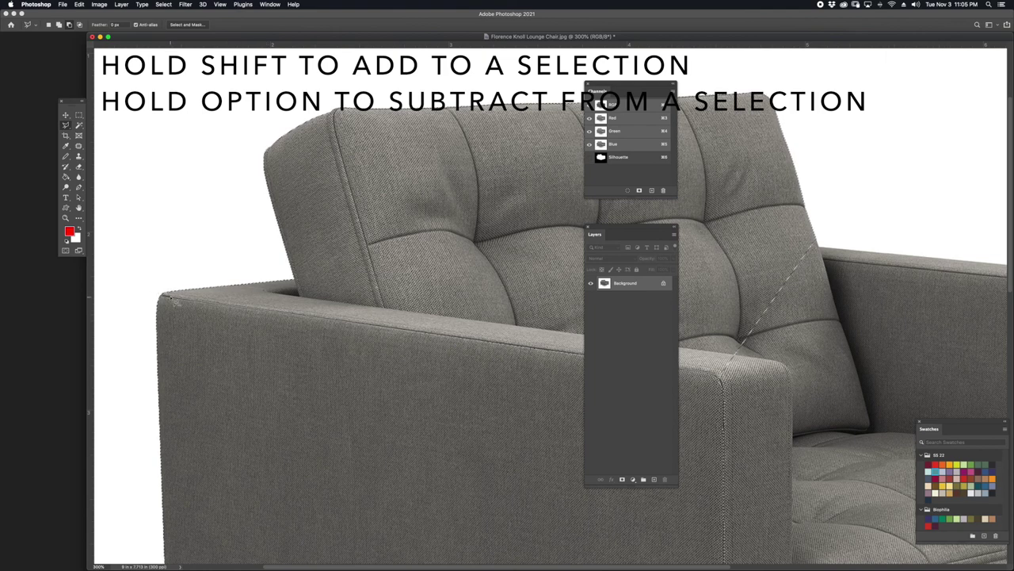
click(159, 293)
click(181, 169)
click(272, 113)
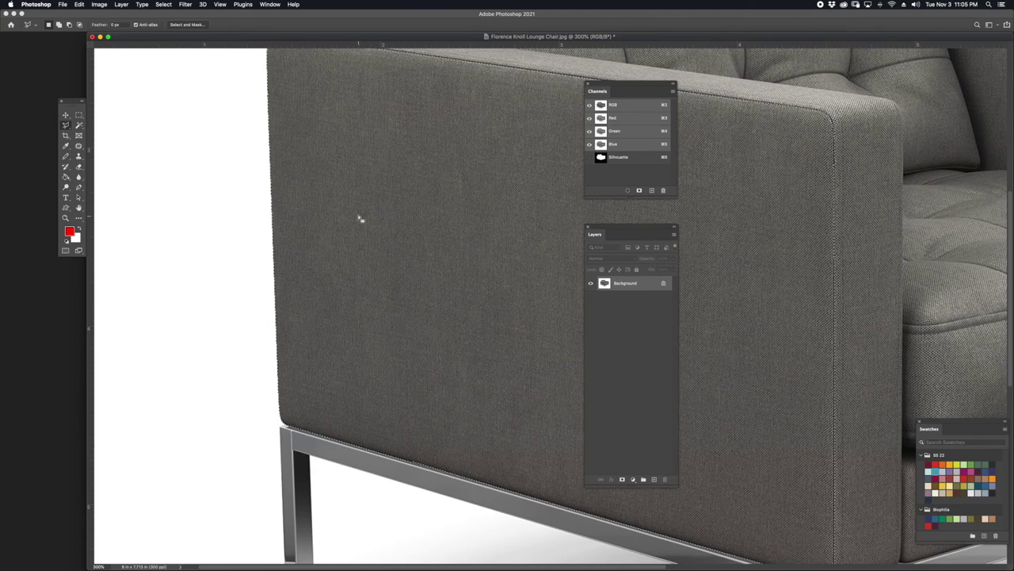
key(super+minus)
key(super+minus)
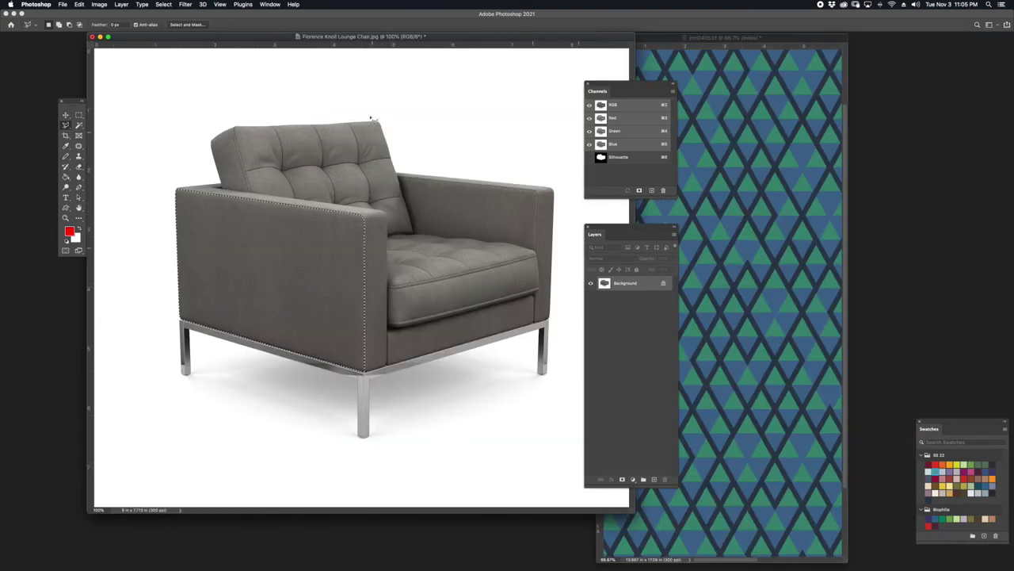
Save the side panel selection as a new channel without entering a name
click(163, 4)
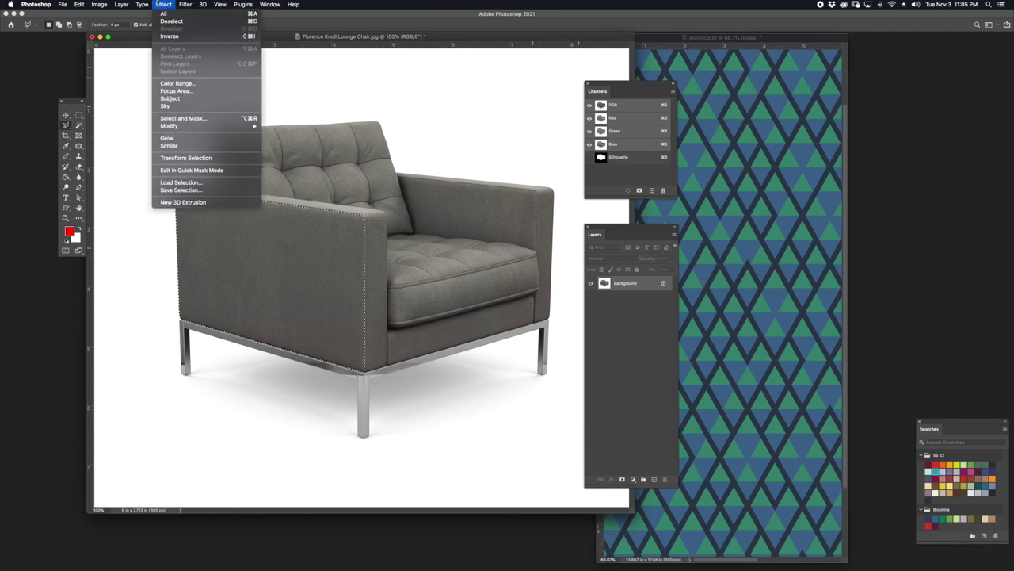
click(191, 190)
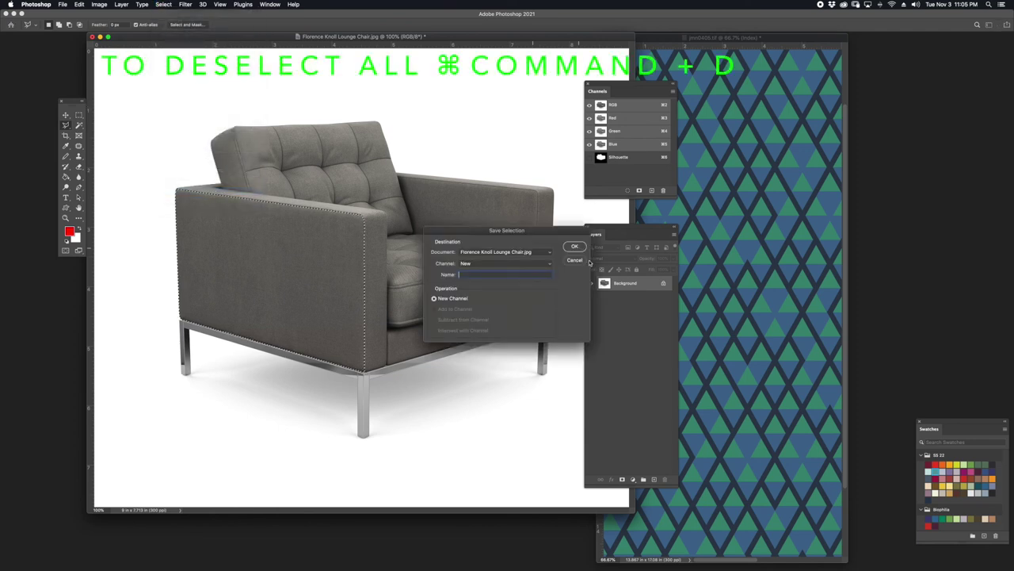
click(578, 247)
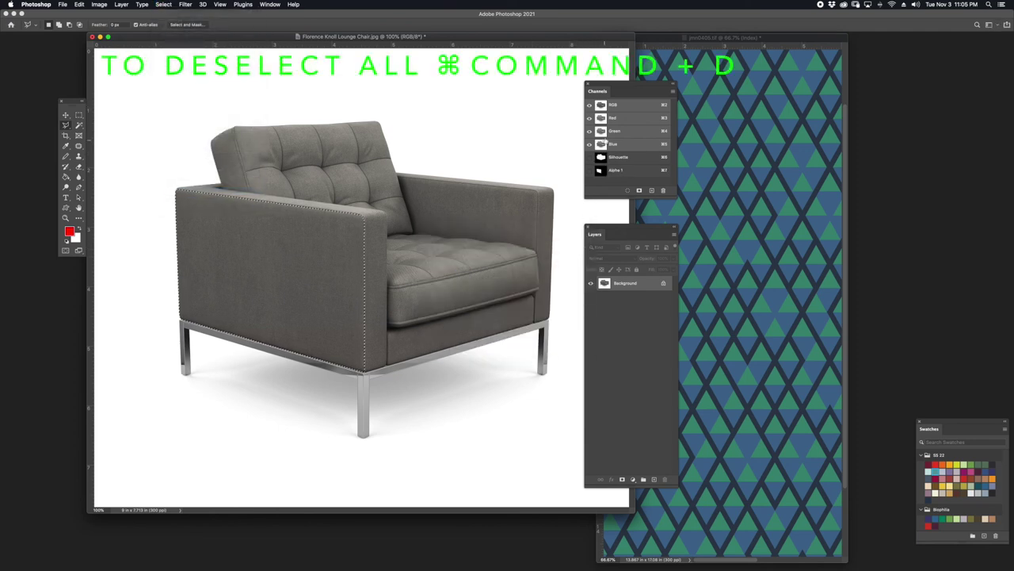
Clear the current selection, load the Silhouette channel as a selection, and subtract the Alpha 1 side panel channel from it
key(super+d)
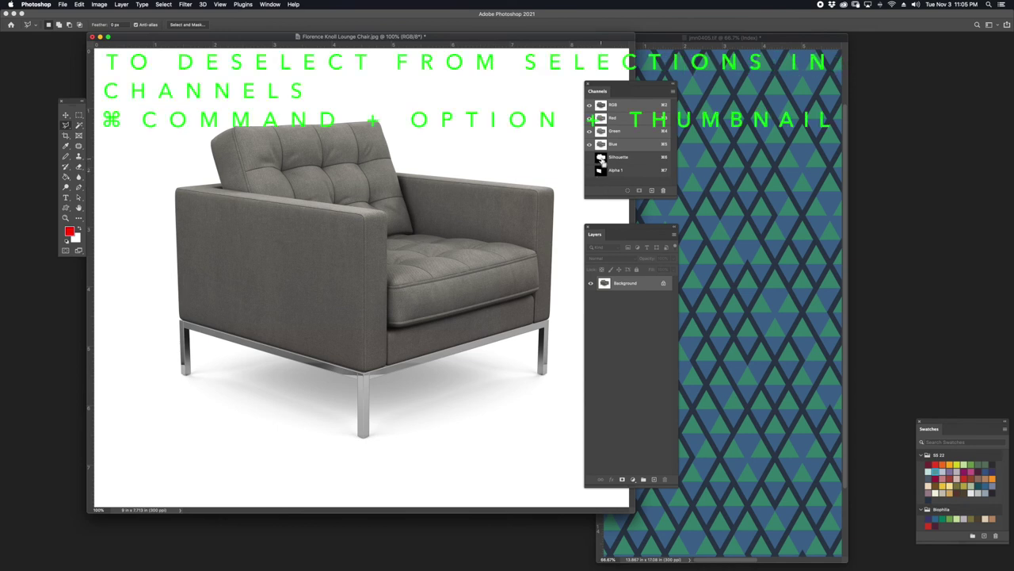
super+click(602, 160)
alt+super+click(601, 170)
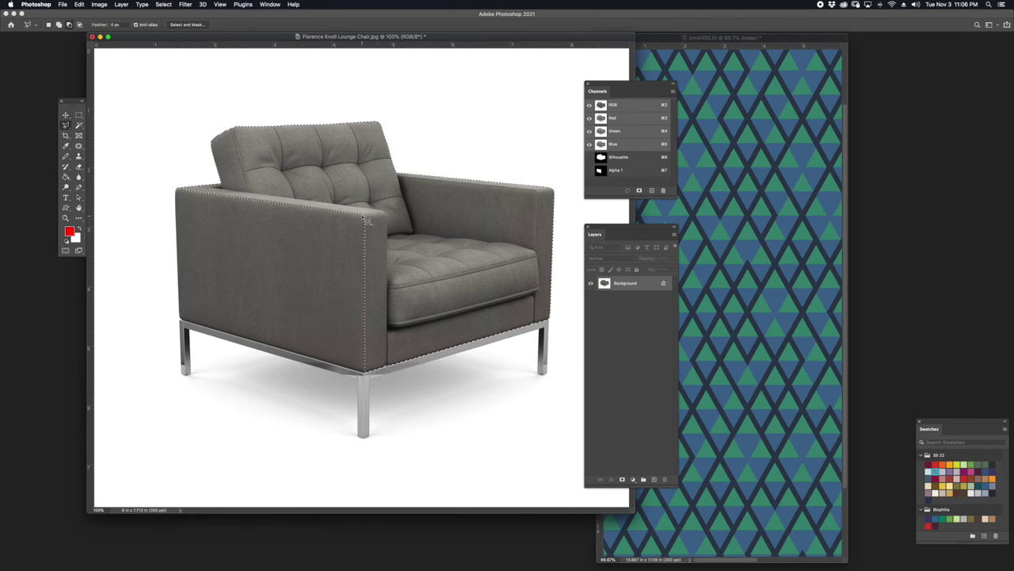
With the Polygonal Lasso, subtract the backrest, the near armrest top and the upper part of the far arm from the selection
click(569, 186)
click(471, 107)
click(430, 93)
click(304, 84)
click(175, 102)
click(136, 185)
double_click(313, 287)
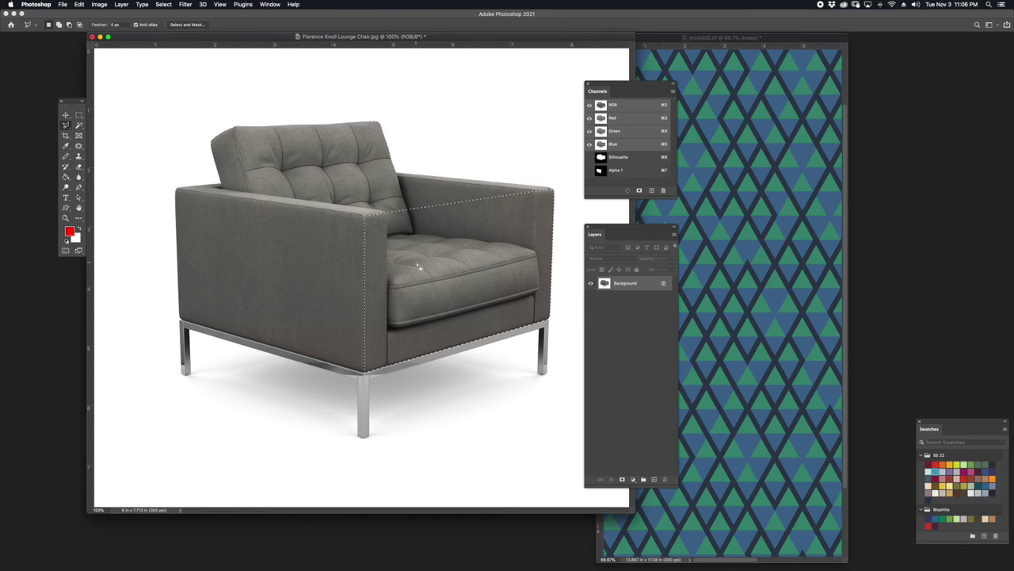
Subtract the far arm's interior and the seat top along the arm's front seam and the cushion piping, leaving only the front-facing surfaces selected
key(super+plus)
key(super+plus)
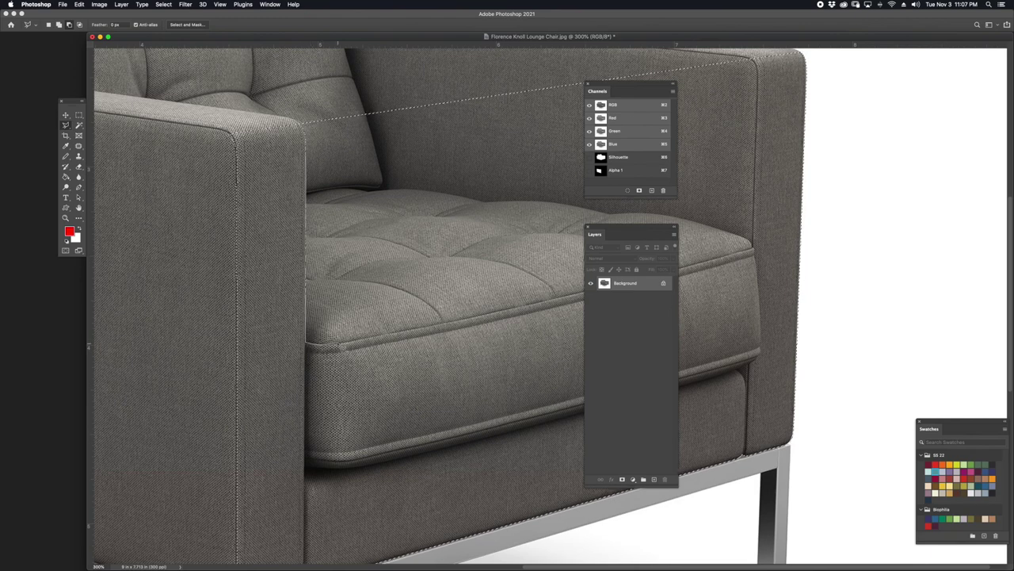
click(521, 306)
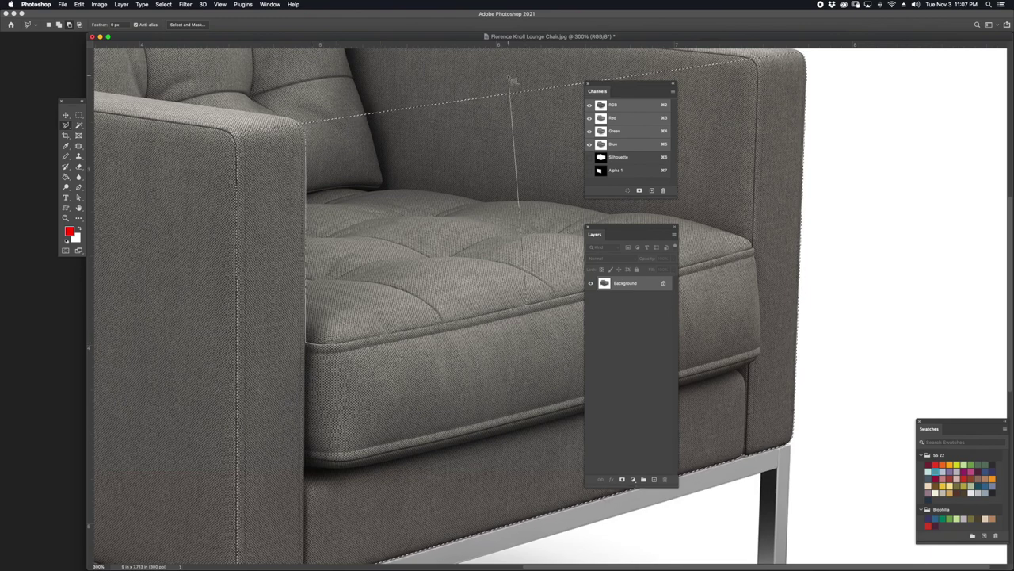
drag(378, 136, 355, 195)
drag(553, 37, 319, 44)
alt+click(494, 132)
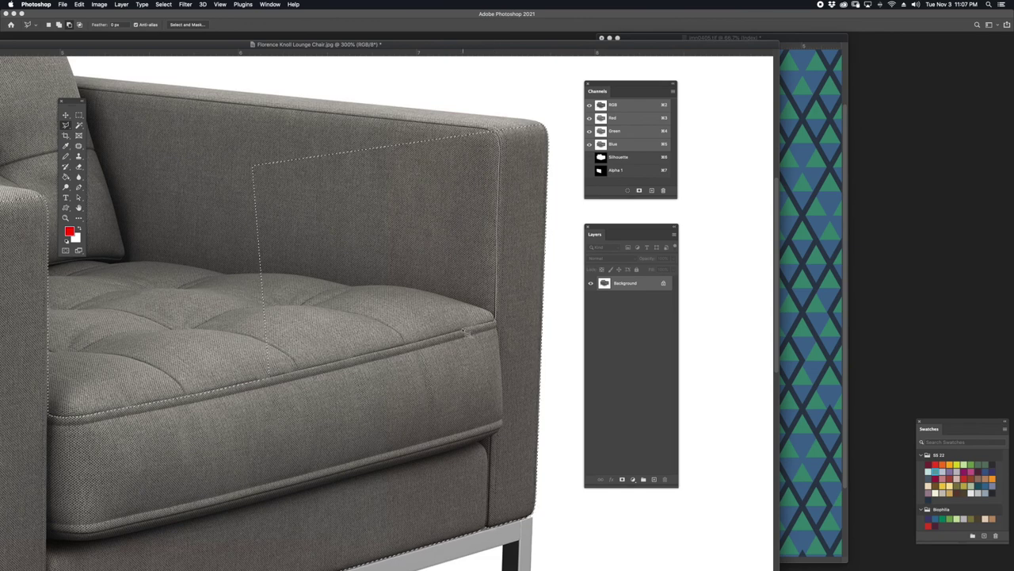
click(267, 379)
click(220, 147)
double_click(407, 121)
drag(284, 165, 497, 150)
alt+click(757, 110)
click(711, 101)
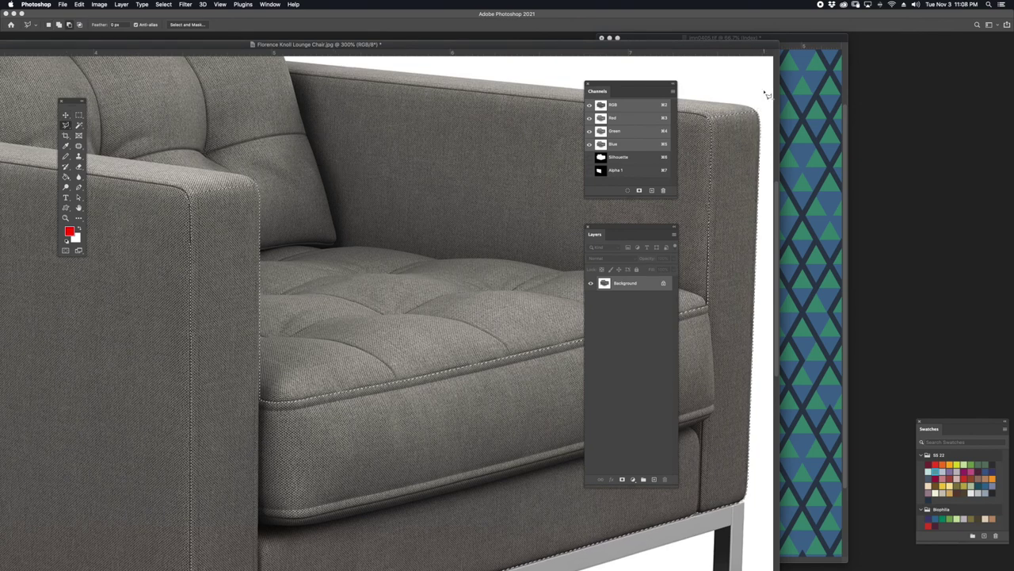
Save the front-facing selection as a new channel without entering a name, and enlarge the channel list to show all channels
key(super+1)
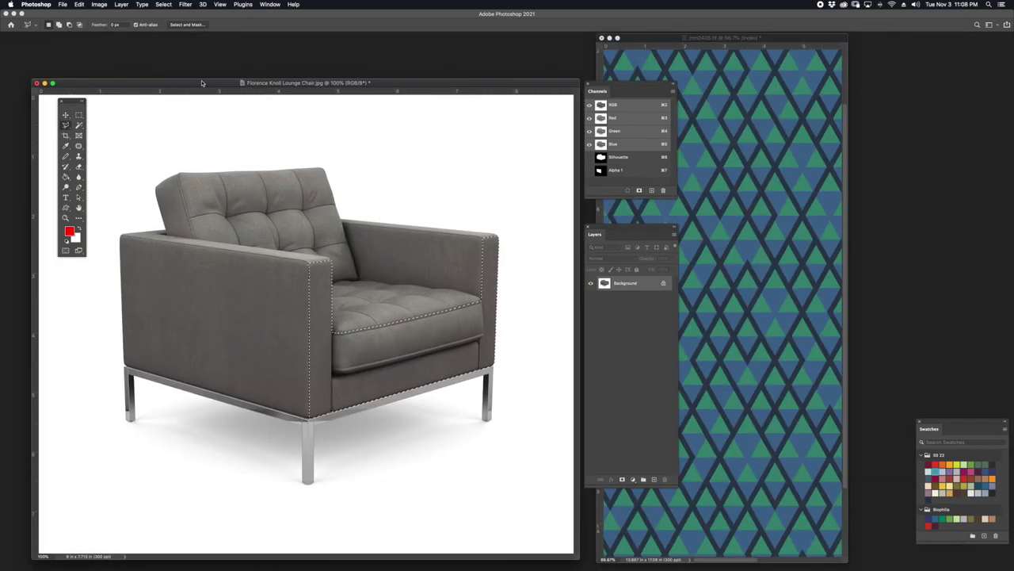
drag(201, 85, 178, 66)
click(164, 4)
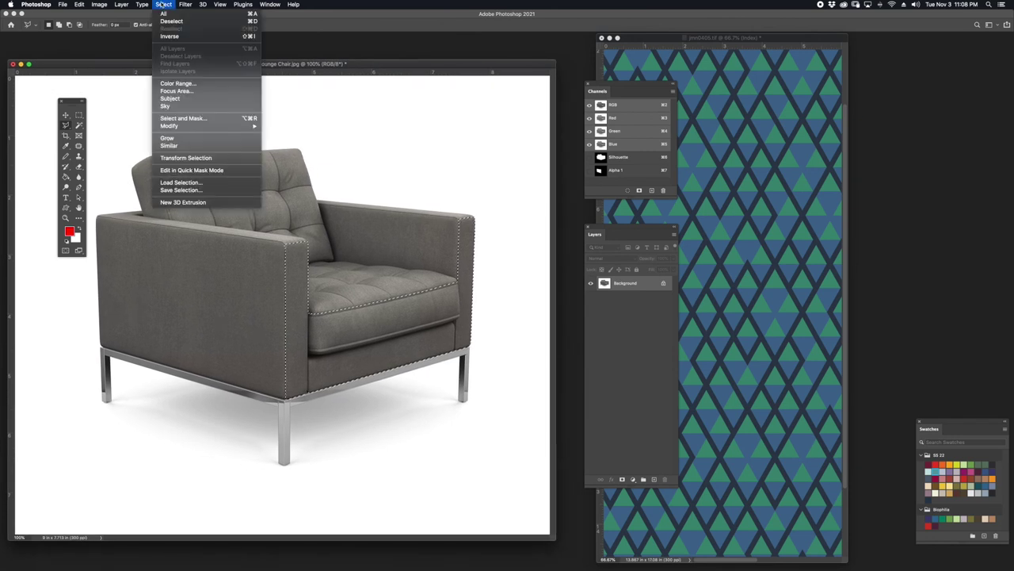
click(181, 190)
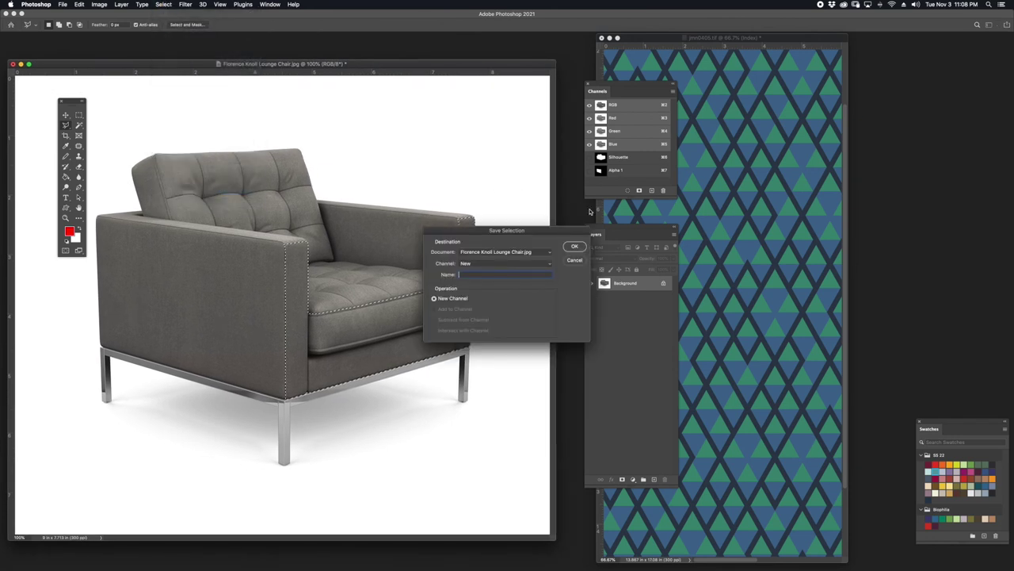
click(575, 247)
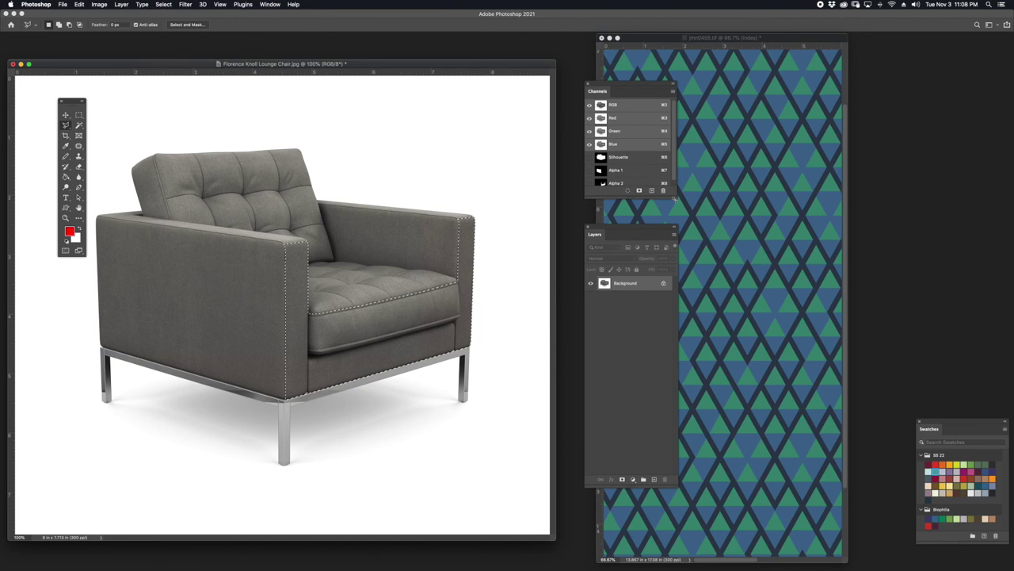
drag(676, 198, 677, 256)
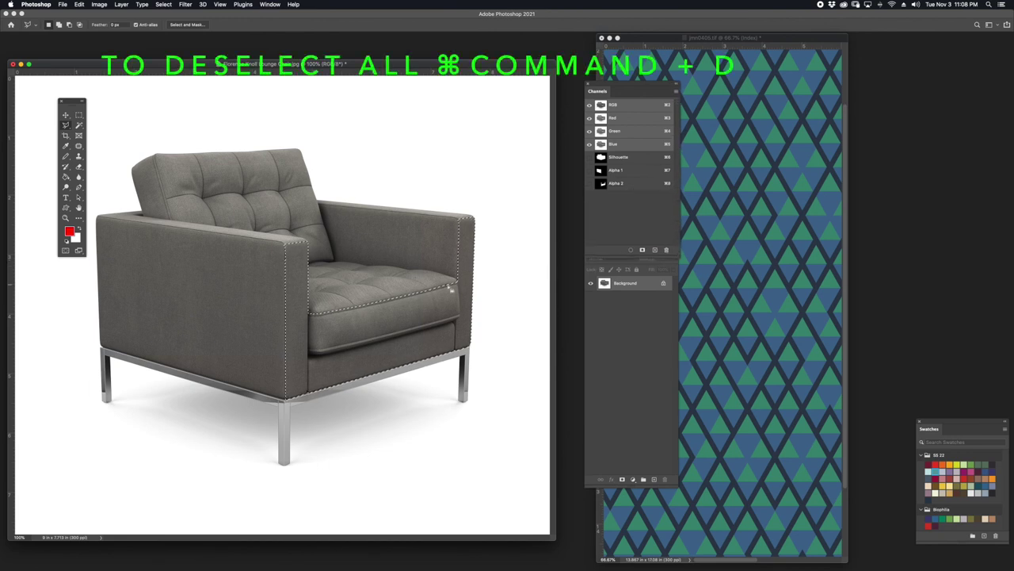
Clear the selection, load the Silhouette channel as a selection, and subtract the Alpha 1 and Alpha 2 channels from it
key(super+d)
super+click(601, 159)
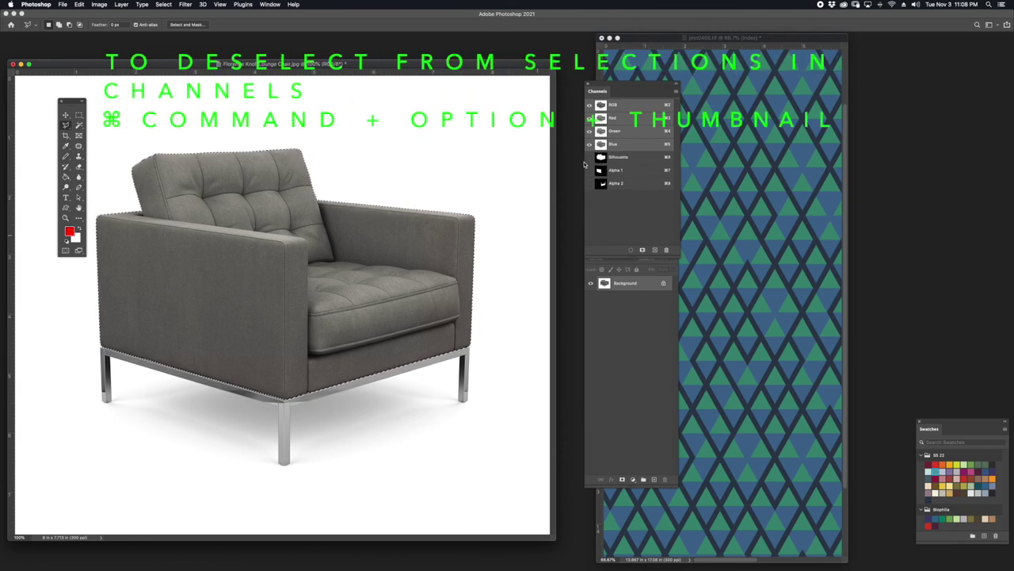
alt+super+click(600, 183)
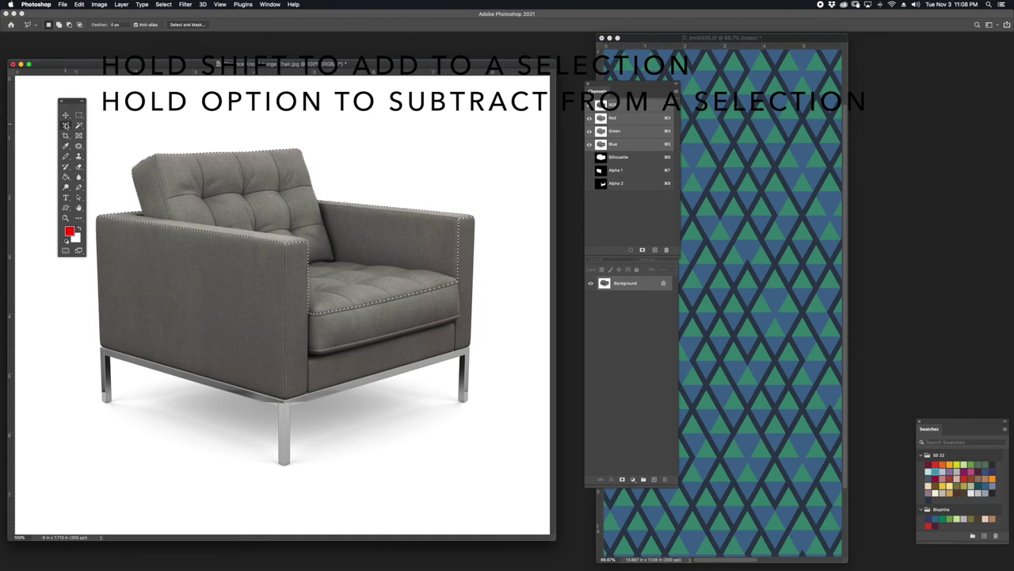
With the Magnetic Lasso, subtract the arms and backrest along the seat cushion's rear edge, leaving only the seat top selected
drag(65, 125, 103, 142)
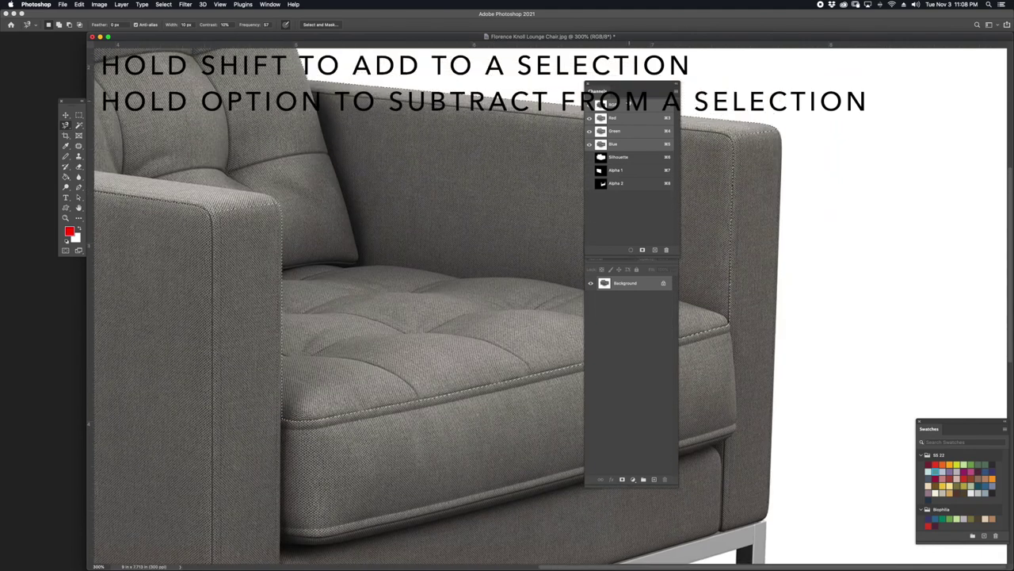
drag(632, 84, 892, 104)
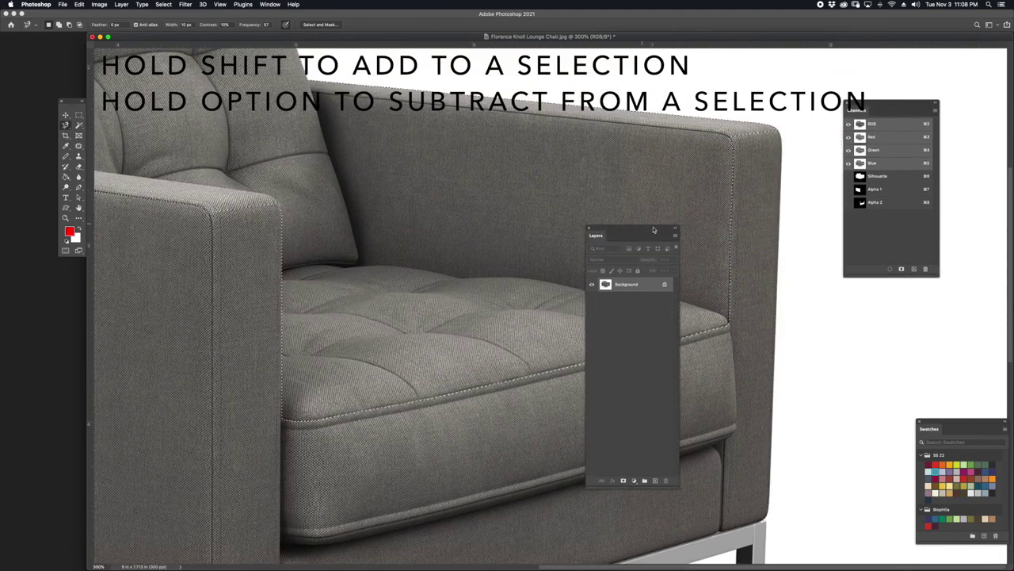
drag(642, 227, 919, 267)
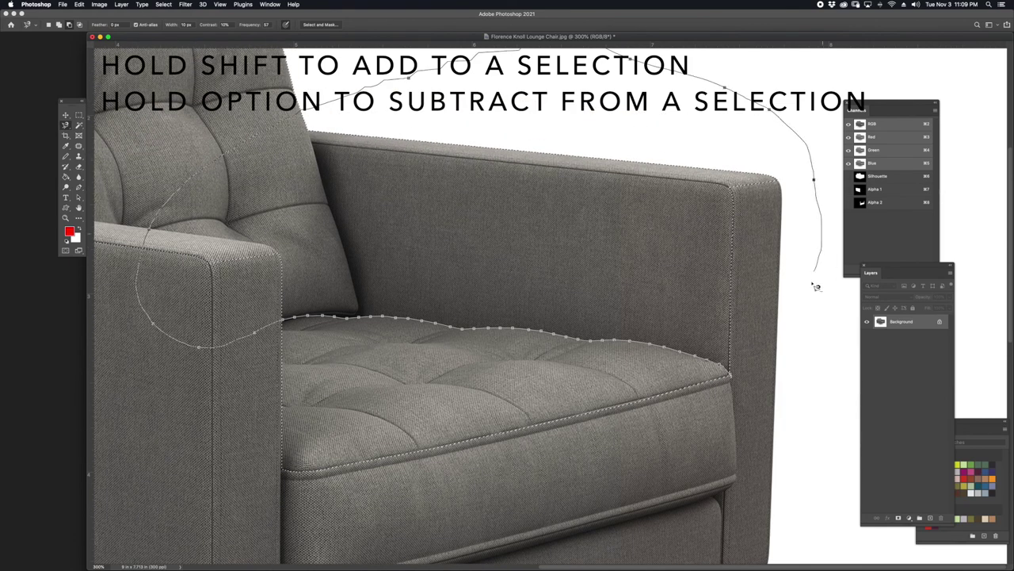
key(Escape)
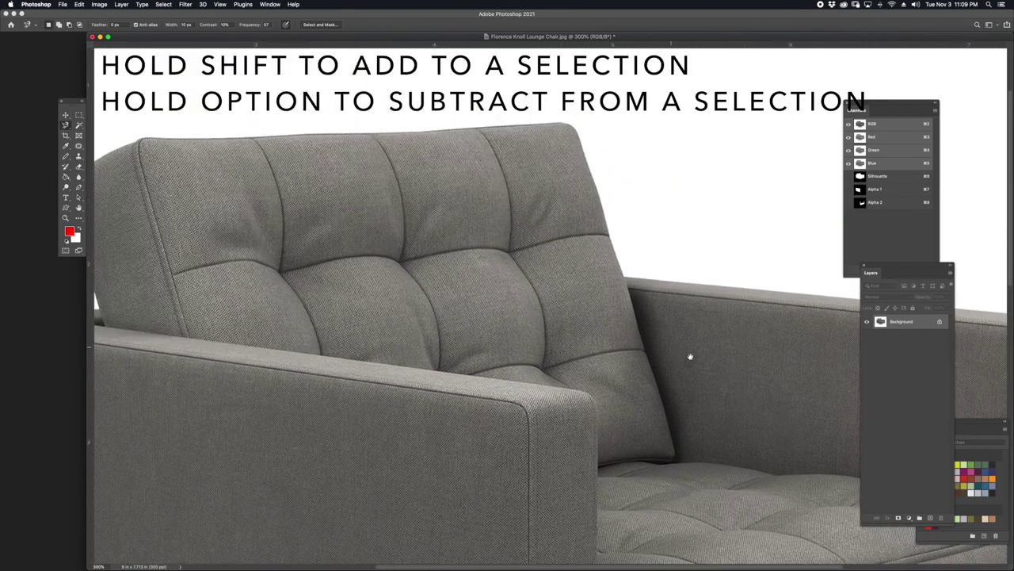
drag(690, 357, 770, 349)
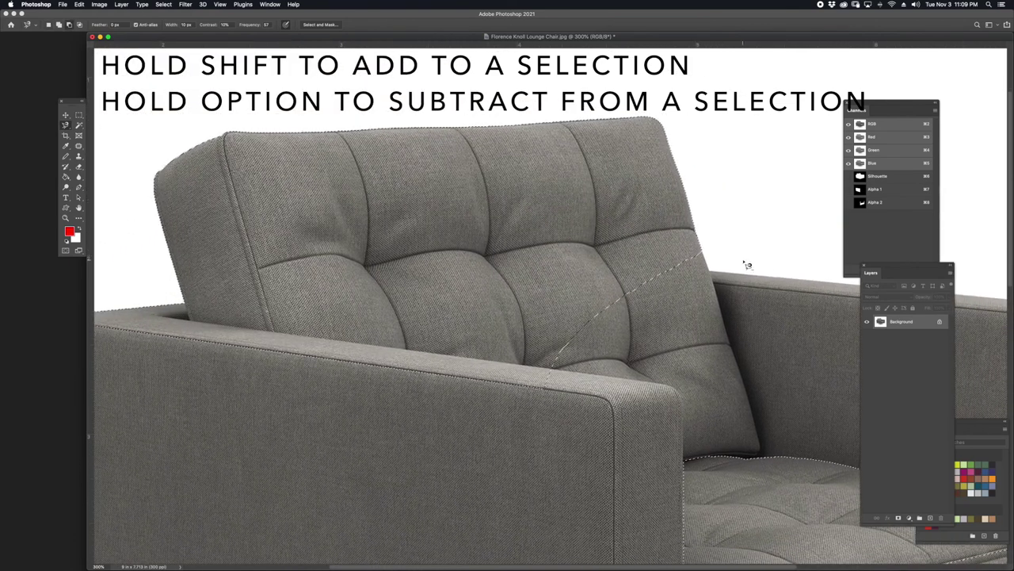
drag(700, 117, 813, 71)
shift+click(810, 70)
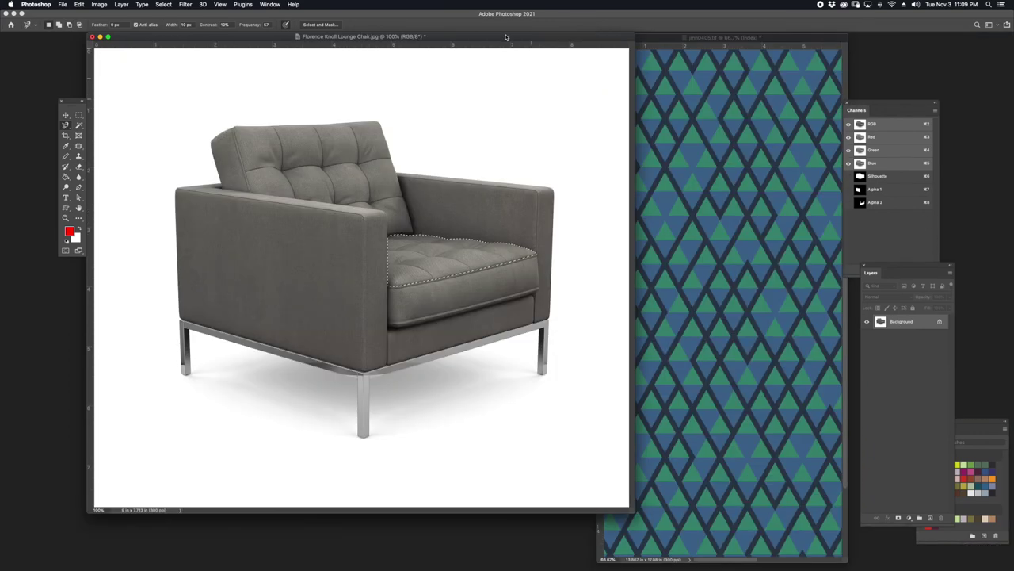
Save the seat top as a channel named Seating Surface, and rename Alpha 1 as Left Side Panel and Alpha 2 as Front Panel
mouse_move(506, 37)
mouse_down()
mouse_move(508, 106)
mouse_move(504, 62)
mouse_up()
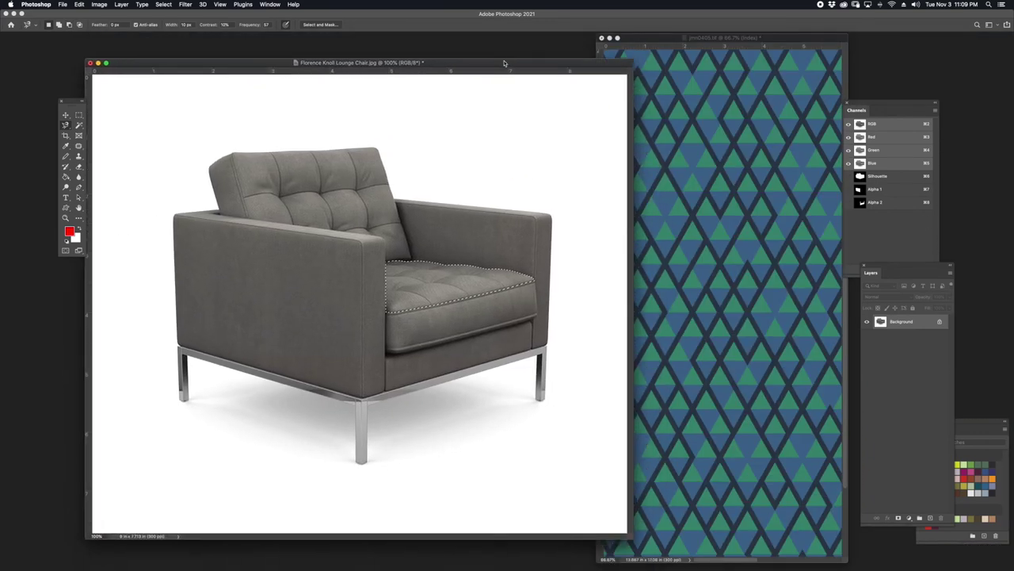
click(161, 4)
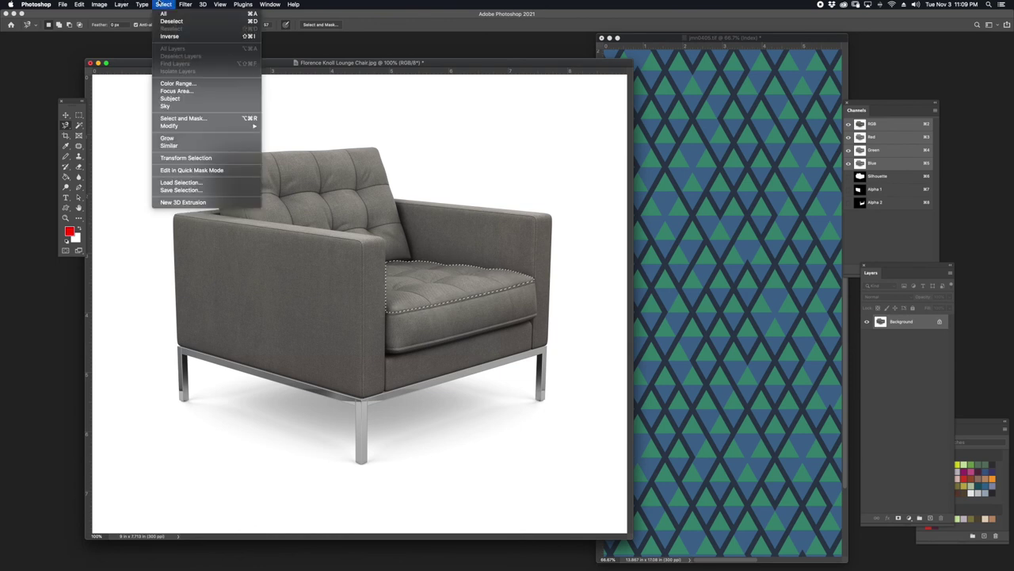
click(179, 195)
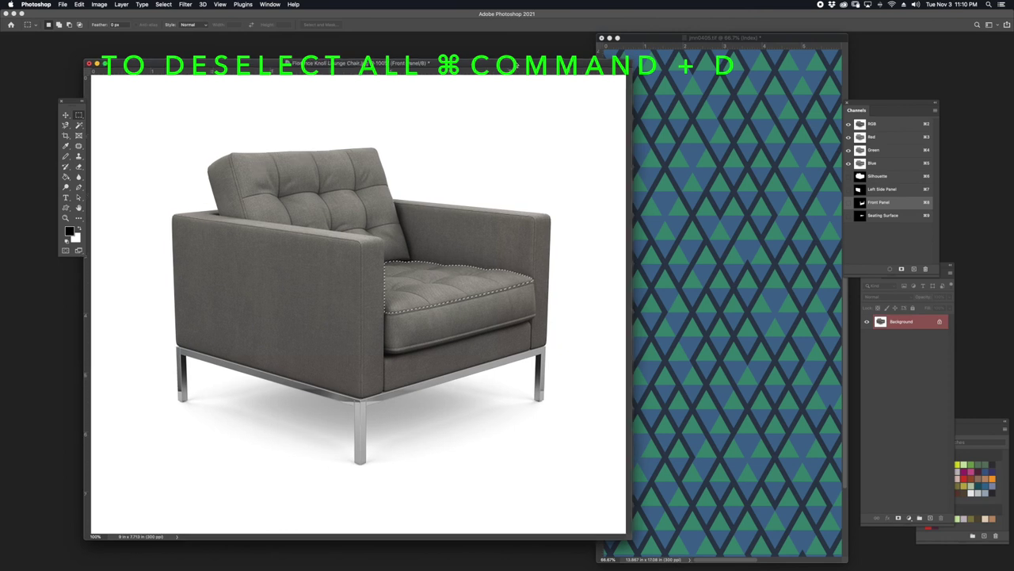
Clear the selection, load the Silhouette channel, and subtract the Left Side Panel, Front Panel and Seating Surface channels from it
key(super+d)
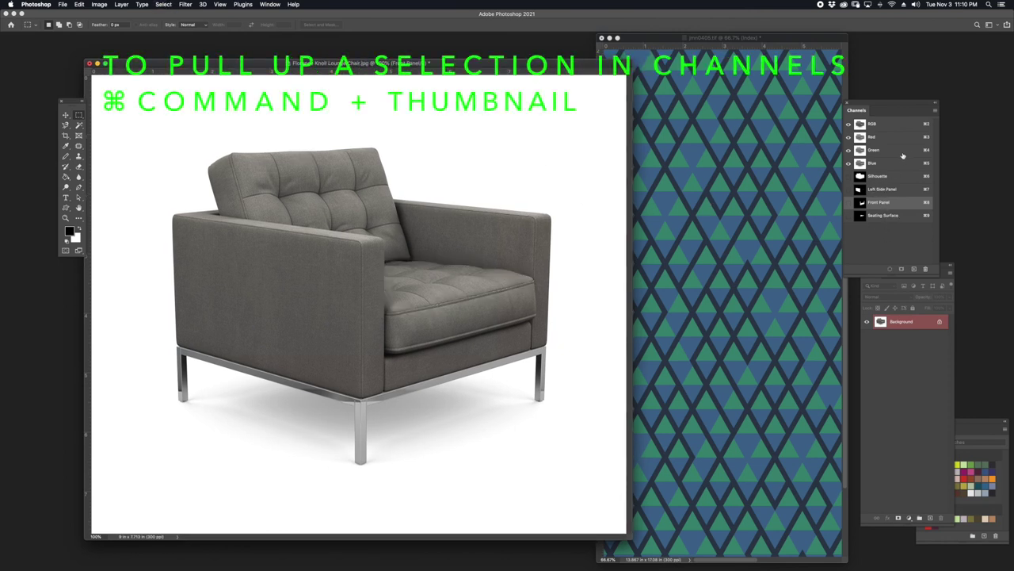
super+click(860, 177)
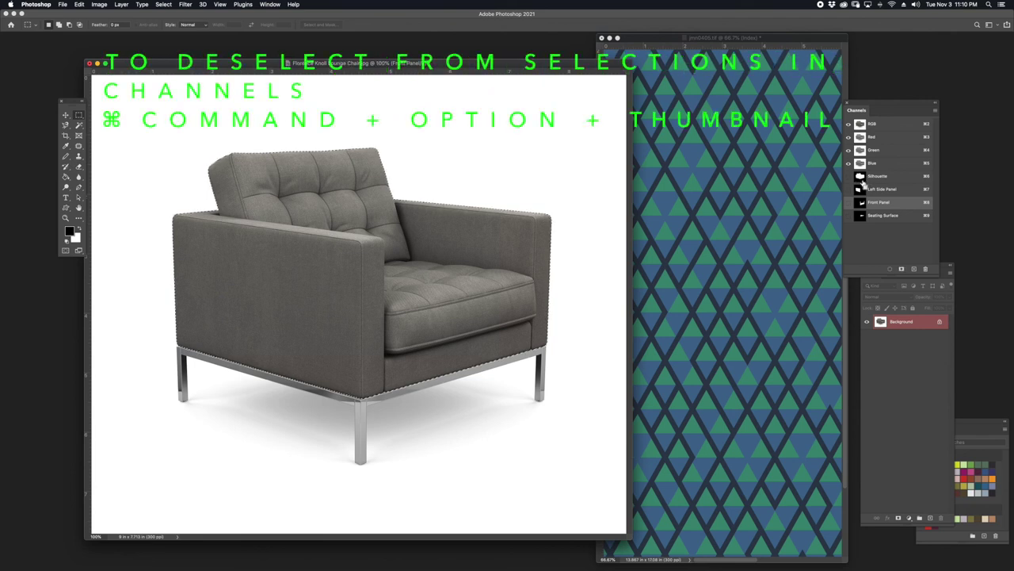
alt+super+click(862, 203)
alt+super+click(863, 204)
alt+super+click(862, 216)
With the Polygonal Lasso, subtract the far armrest's top surface along the seam above its interior face
key(l)
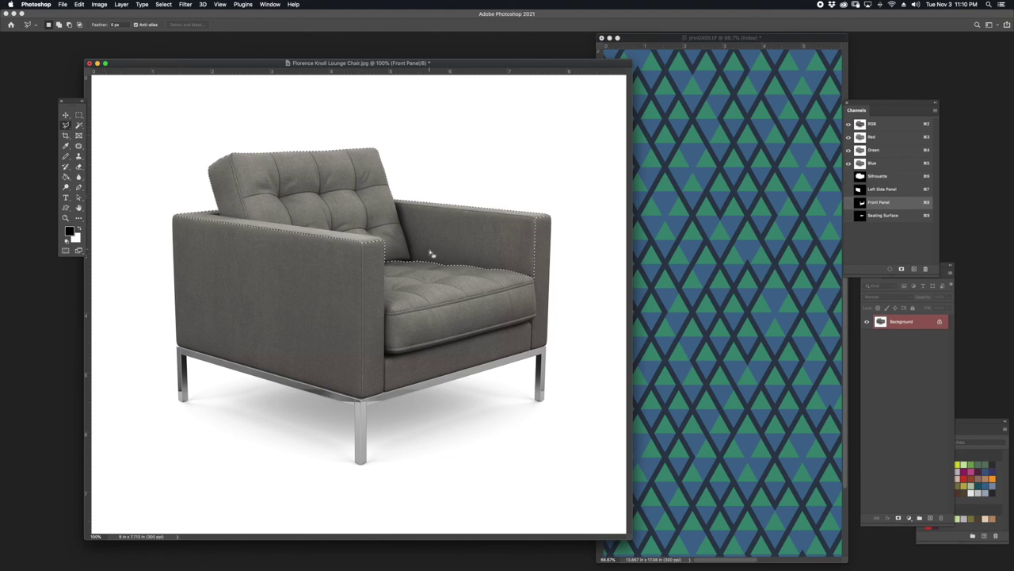
key(super+plus)
key(super+plus)
drag(646, 165, 278, 322)
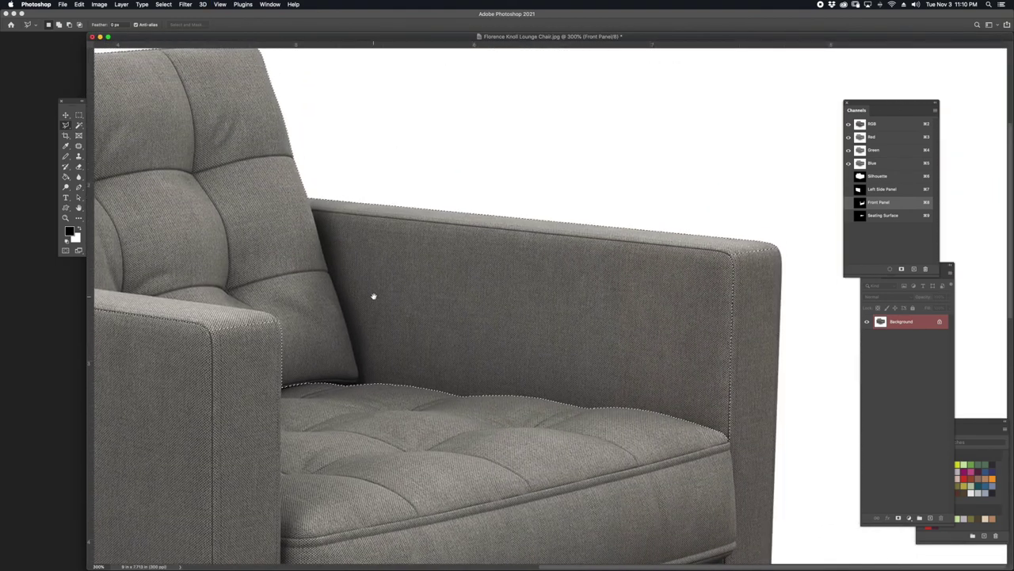
key(super+plus)
click(796, 243)
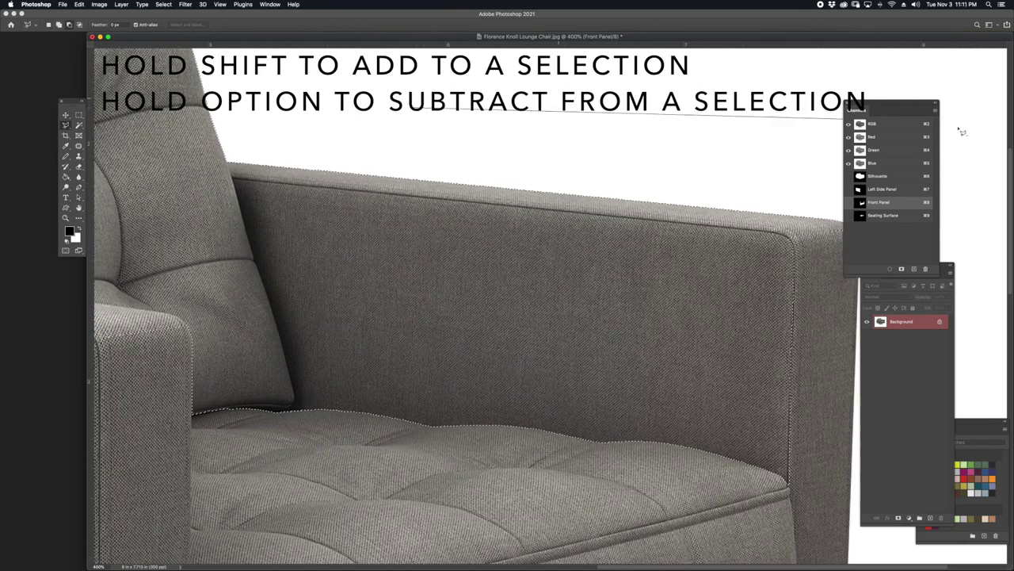
click(984, 136)
double_click(414, 108)
click(494, 204)
click(224, 178)
click(229, 126)
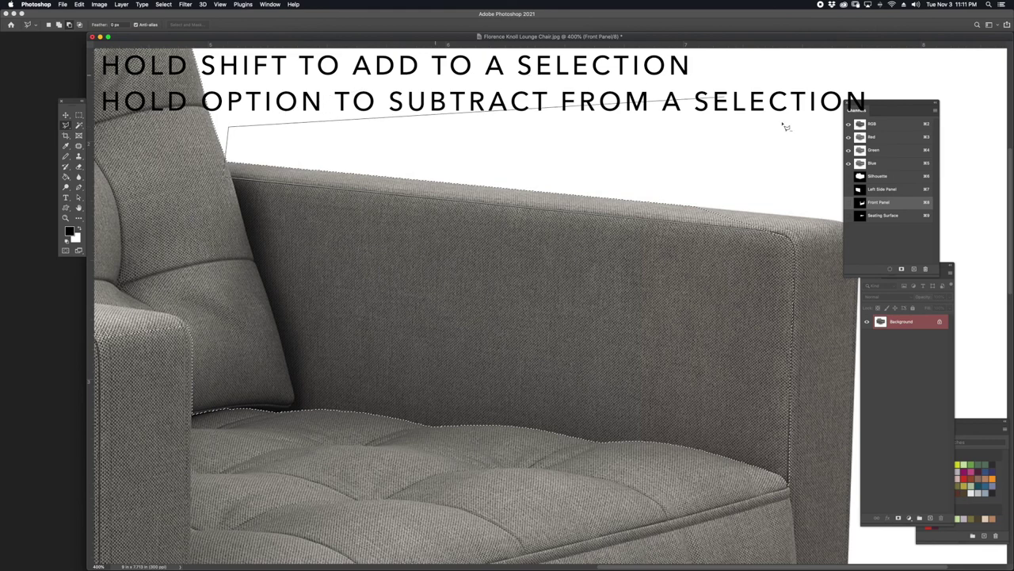
double_click(784, 127)
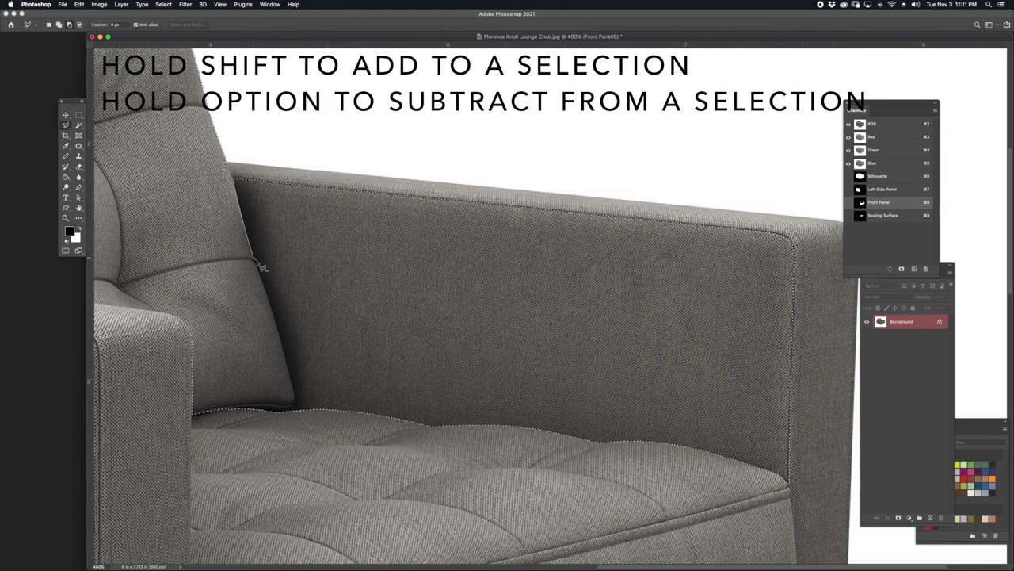
Subtract the backrest along its side edge and the near armrest top, leaving only the far arm's interior face selected
click(294, 406)
click(283, 420)
click(203, 443)
click(135, 379)
click(111, 233)
double_click(237, 95)
key(super+minus)
key(super+minus)
key(super+minus)
right_click(67, 126)
click(95, 122)
mouse_move(356, 90)
mouse_down()
mouse_move(398, 157)
mouse_move(286, 63)
mouse_up()
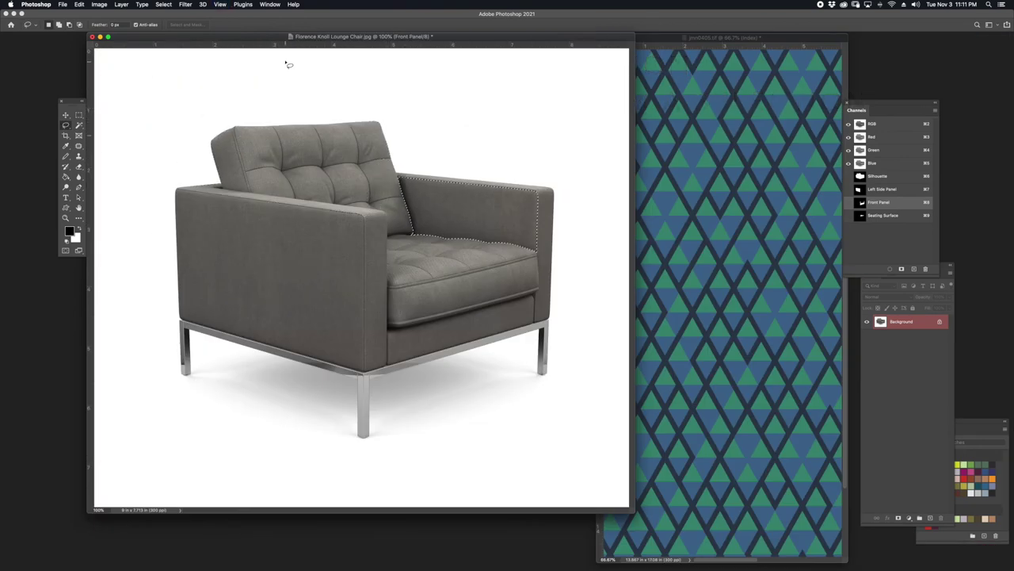
Save the far arm's interior selection as a new channel named Right Panel Interior and clear the selection
click(157, 4)
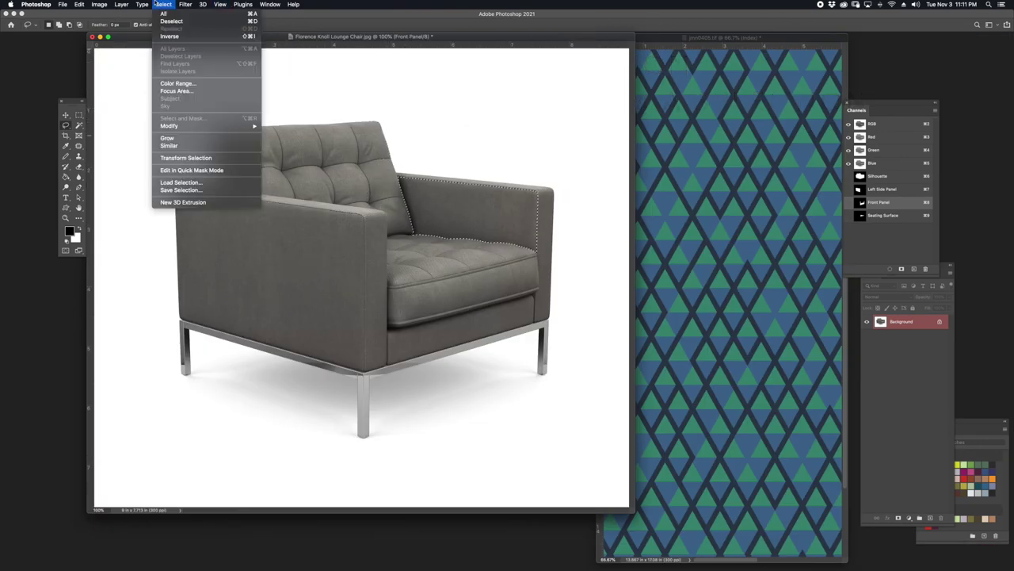
click(181, 190)
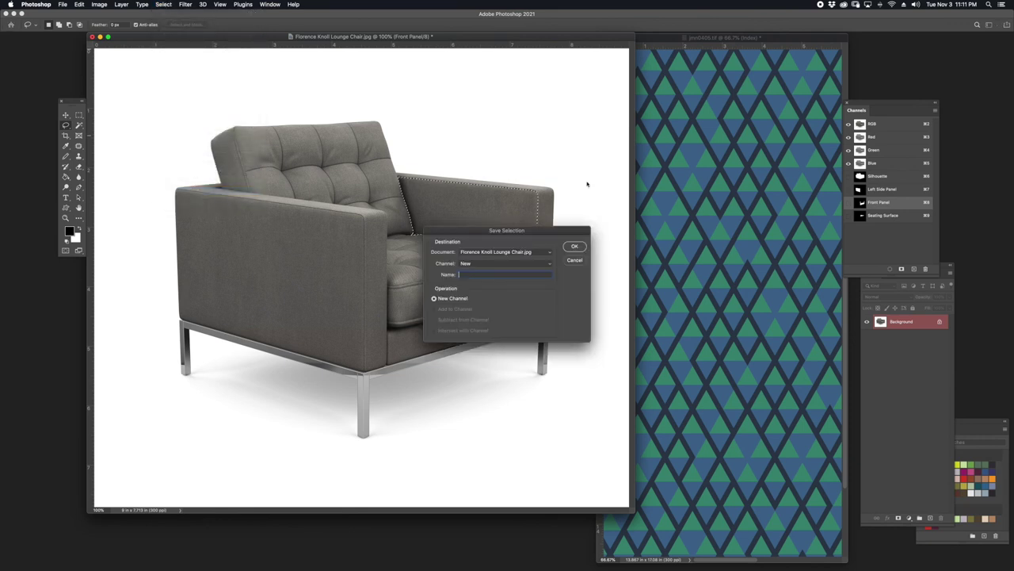
text(Right Panel Interior)
click(575, 249)
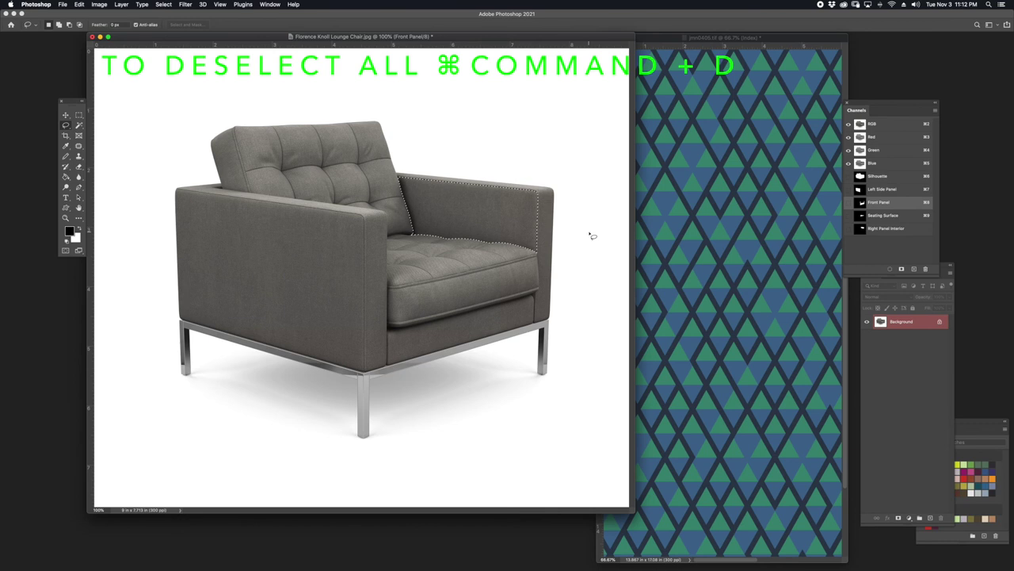
key(super+d)
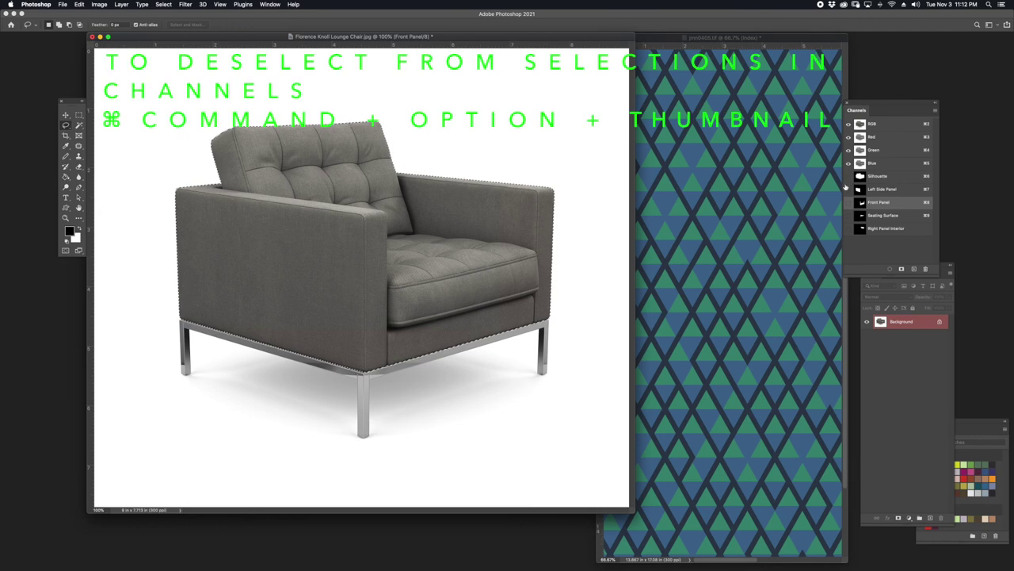
Subtract the Left Side Panel, Front Panel, Seating Surface and Right Panel Interior channels from the silhouette selection
alt+super+click(861, 193)
alt+super+click(862, 206)
alt+super+click(862, 228)
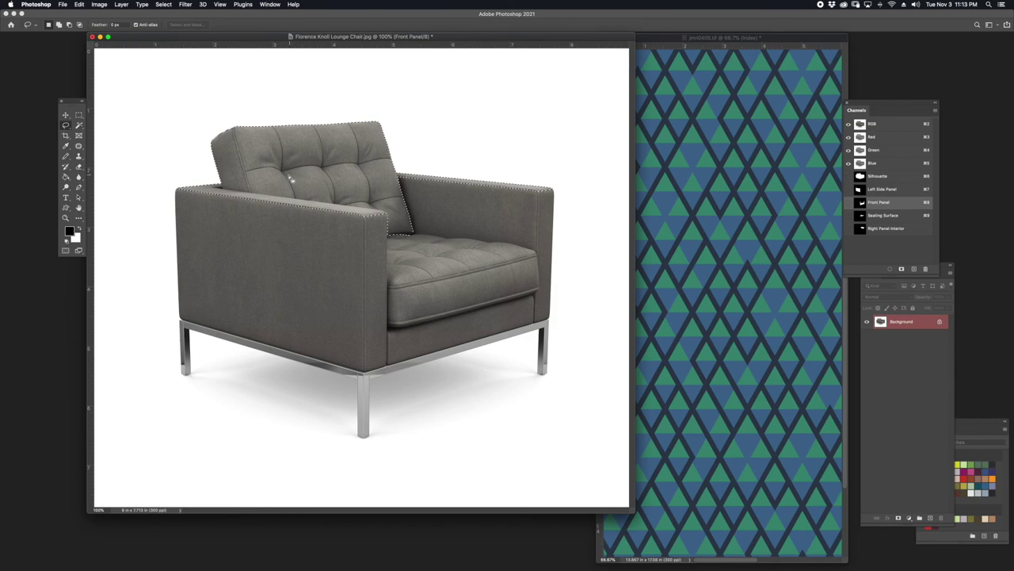
With the Polygonal Lasso, subtract the near armrest's top surface from the selection along the backrest's lower edge
drag(66, 125, 99, 133)
key(super+plus)
key(super+plus)
key(super+plus)
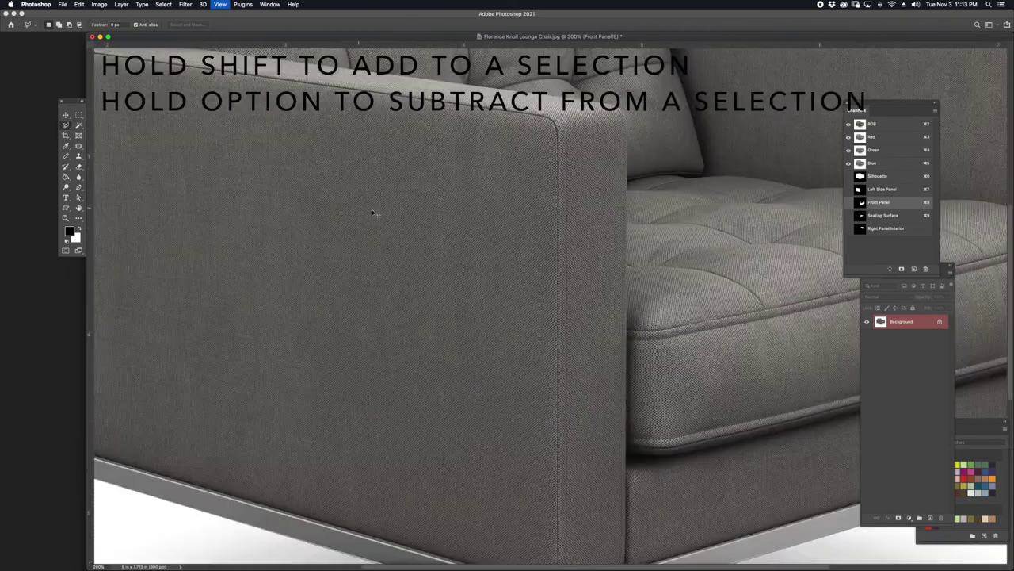
mouse_move(547, 79)
mouse_down()
mouse_move(561, 161)
mouse_move(594, 137)
mouse_up()
alt+click(700, 301)
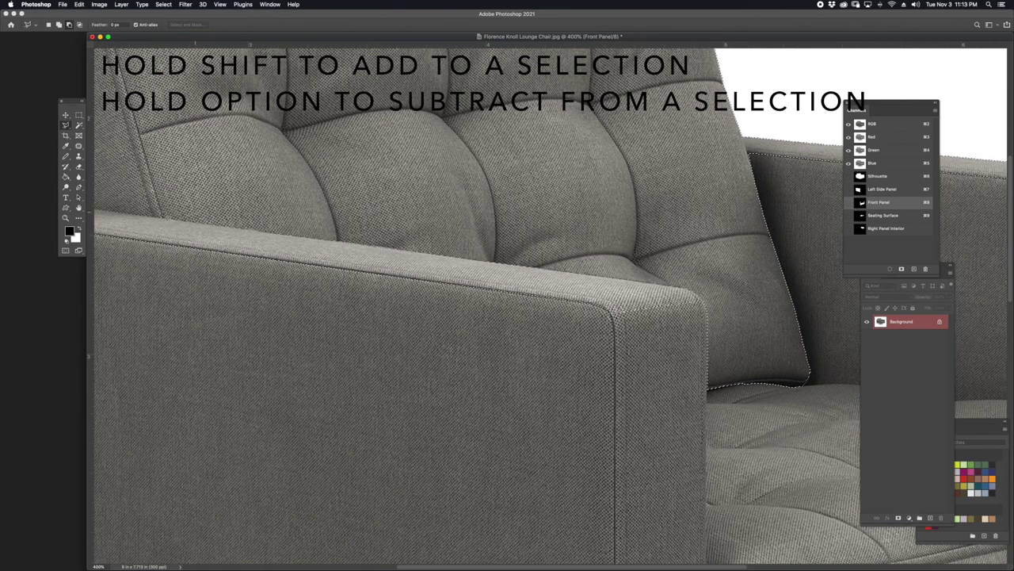
click(162, 220)
click(132, 280)
double_click(566, 414)
drag(162, 220, 442, 390)
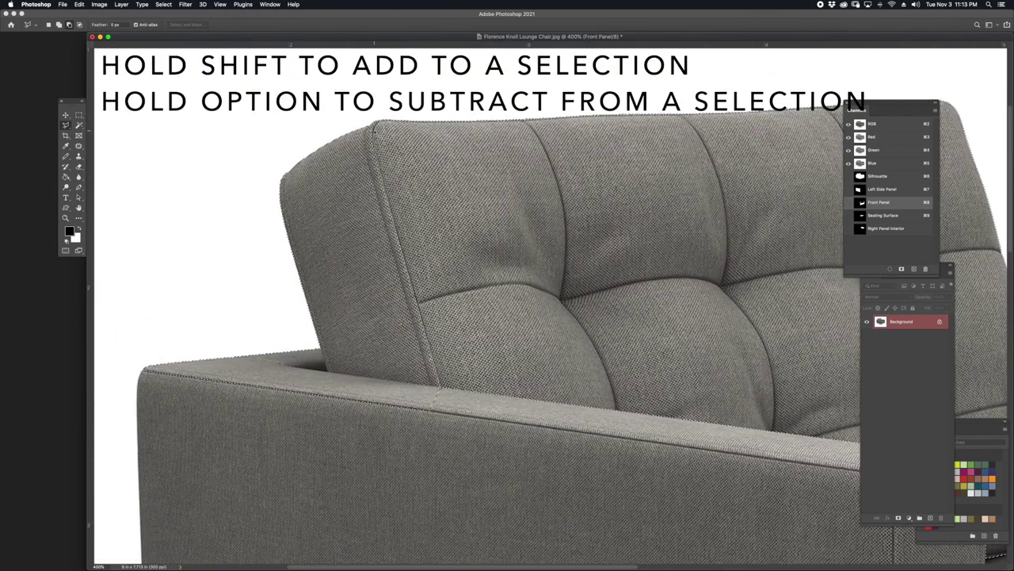
Subtract the backrest's side face along its seam, together with the rear part of the near armrest top
click(389, 119)
click(394, 95)
click(314, 94)
click(192, 173)
click(128, 336)
click(128, 397)
click(301, 489)
click(478, 428)
Subtract the far armrest's top surface along the backrest edge, leaving only the back cushion's front face selected
mouse_move(793, 222)
mouse_down()
mouse_move(514, 256)
mouse_move(413, 161)
mouse_move(464, 292)
mouse_up()
click(323, 251)
click(740, 183)
click(980, 282)
click(975, 351)
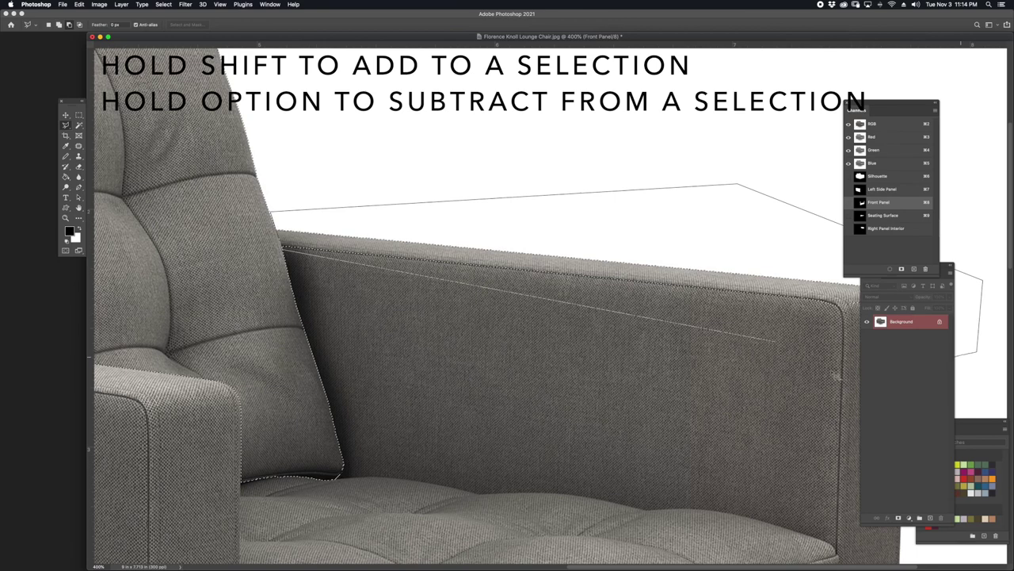
click(770, 339)
key(super+minus)
key(super+minus)
key(super+minus)
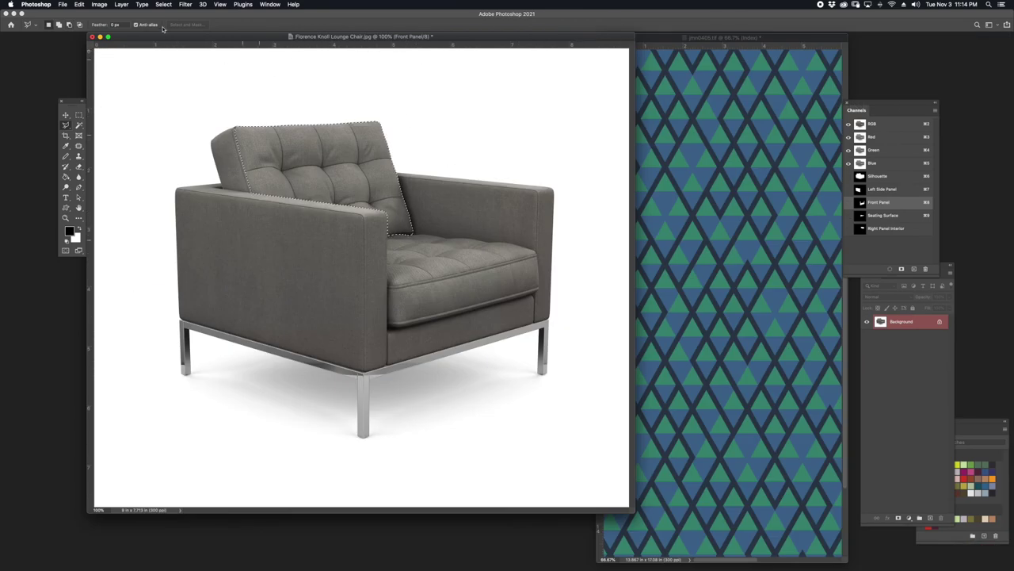
Save the selection as a new channel named Back Cushion Front and clear the selection
click(165, 4)
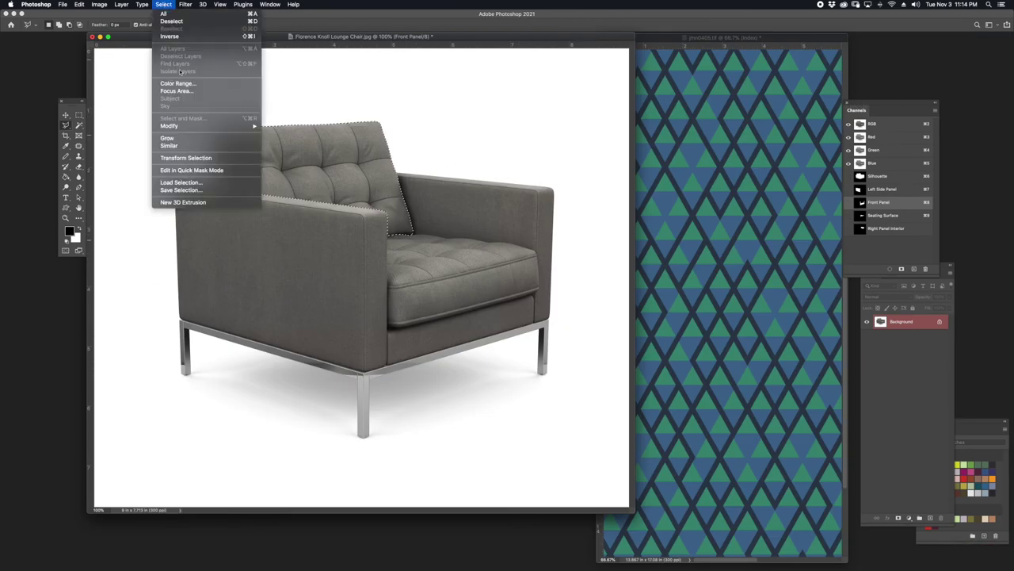
click(180, 190)
text(B)
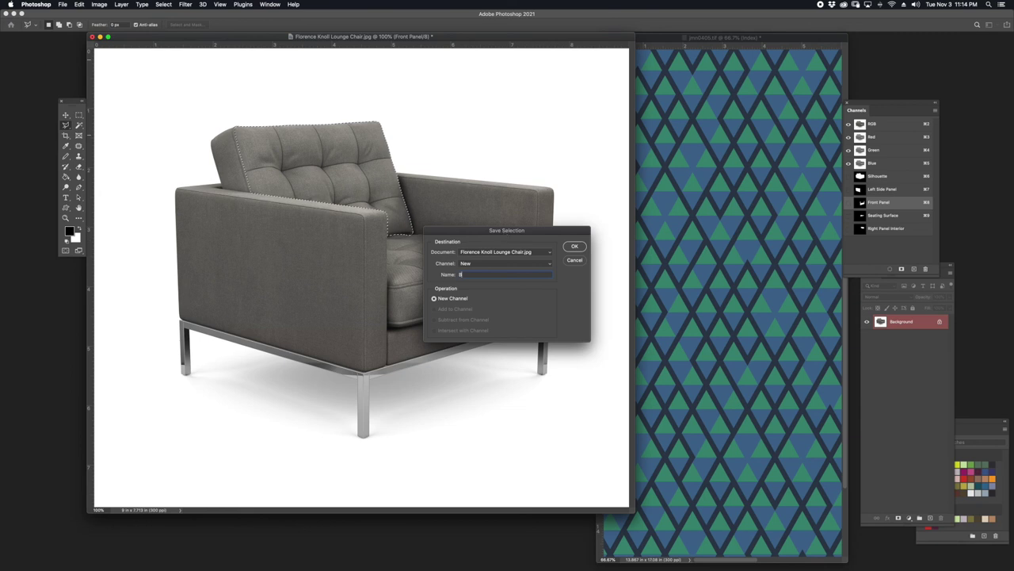
text(ack Cushion Fa)
click(575, 245)
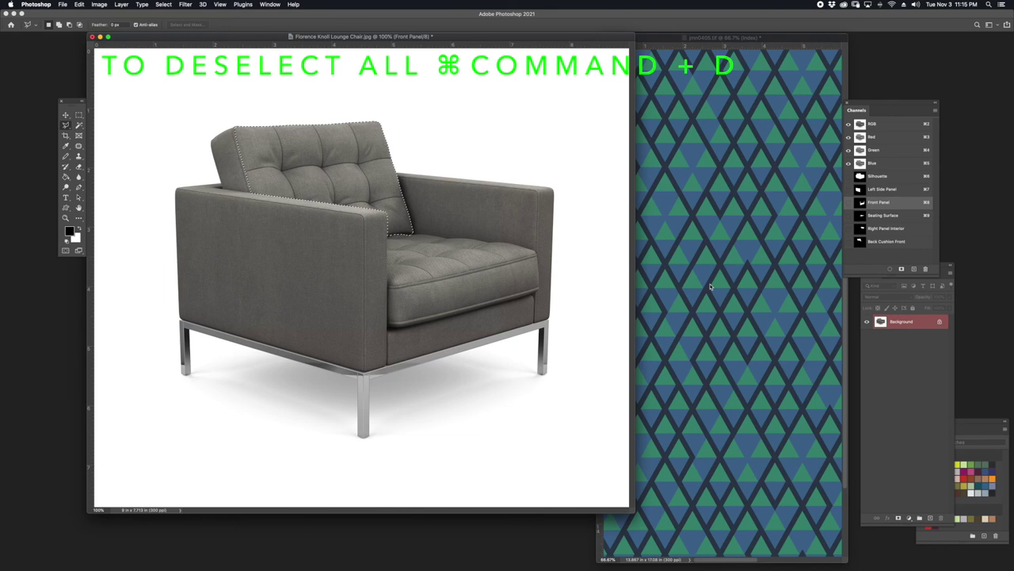
key(super+d)
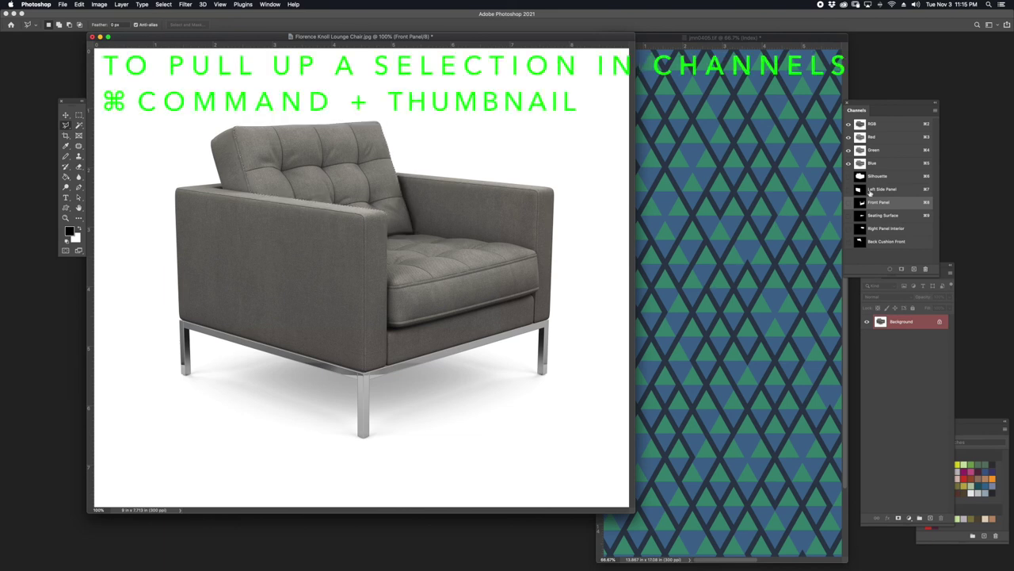
Load the Silhouette channel and subtract the Left Side Panel, Front Panel, Seating Surface, Right Panel Interior and Back Cushion Front channels
super+click(861, 176)
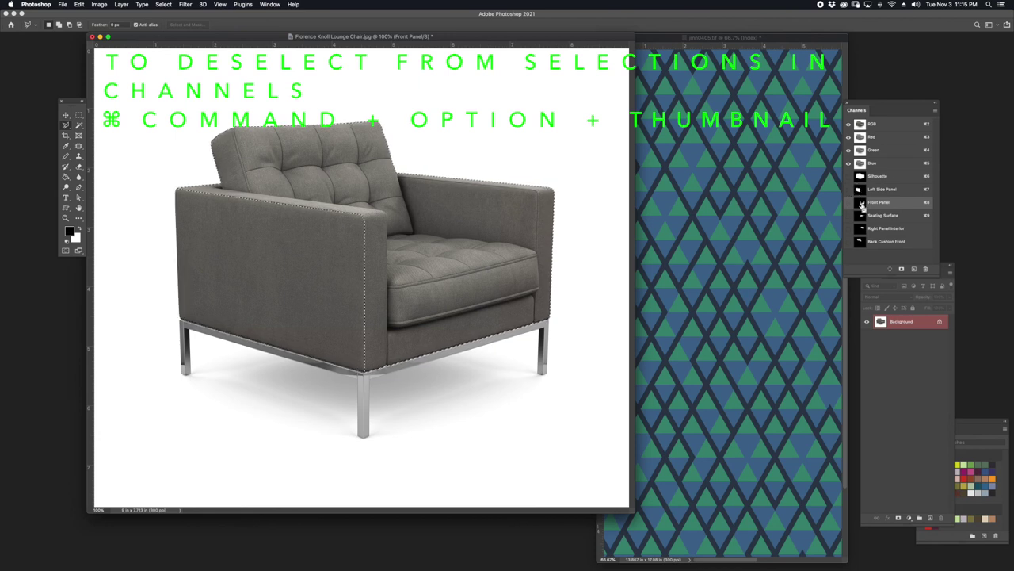
alt+super+click(862, 216)
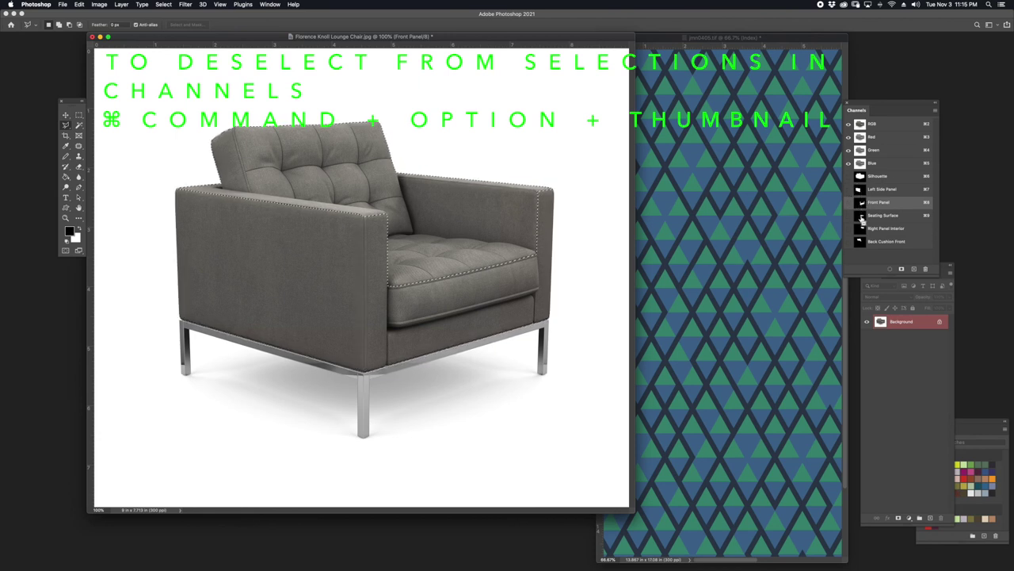
alt+super+click(862, 242)
alt+super+click(862, 242)
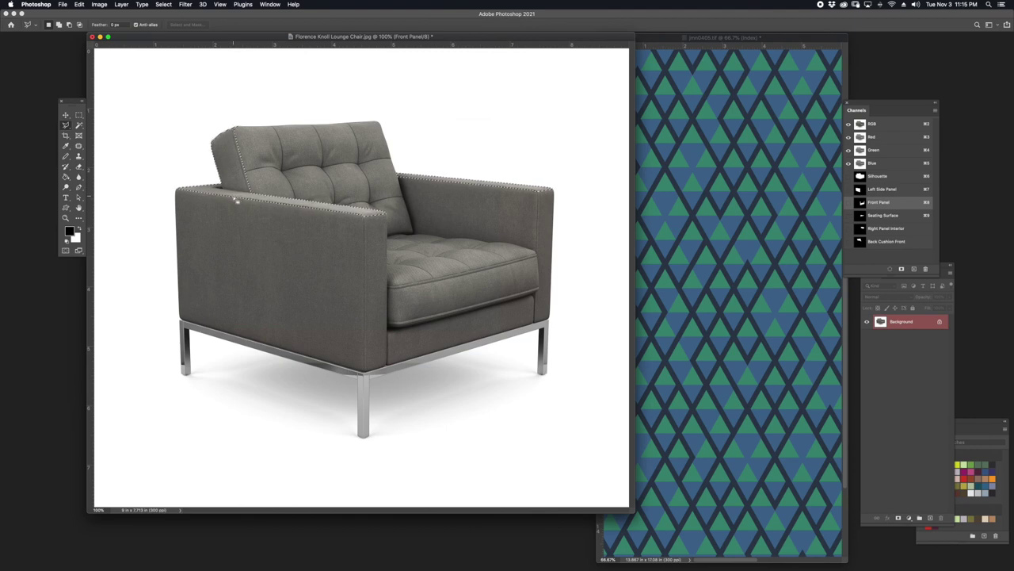
Subtract the back cushion's side face with the Polygonal Lasso, leaving only the tops of both armrests selected
key(super+plus)
key(super+plus)
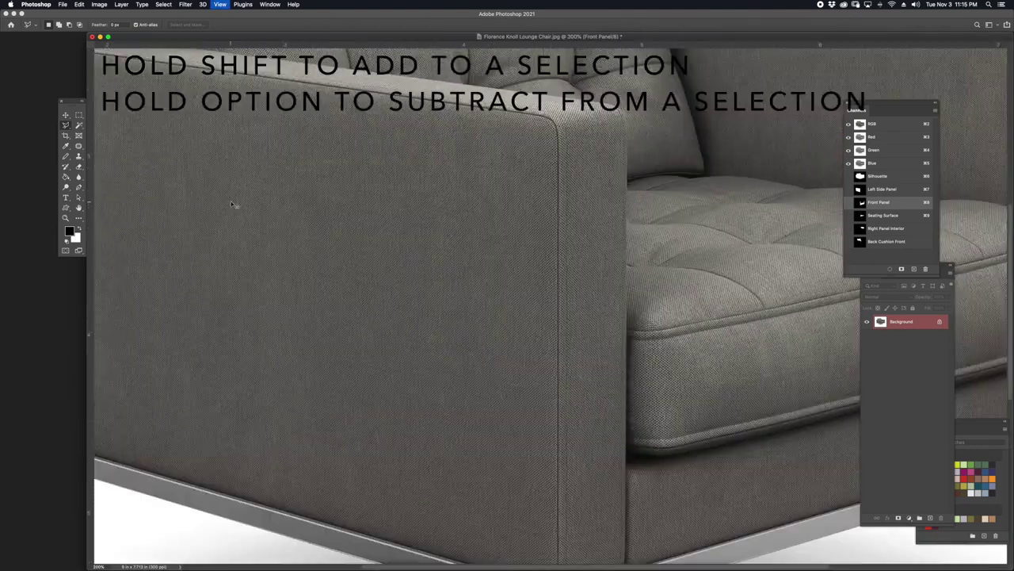
scroll(280, 156, up, 8)
scroll(281, 157, left, 4)
alt+click(368, 320)
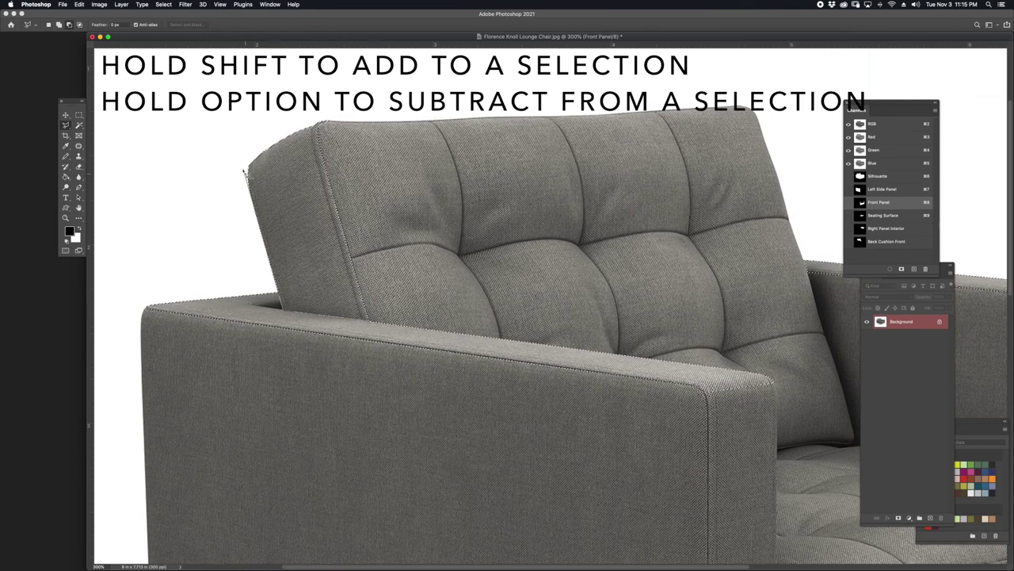
mouse_move(244, 170)
mouse_down()
mouse_move(224, 119)
mouse_move(476, 90)
mouse_up()
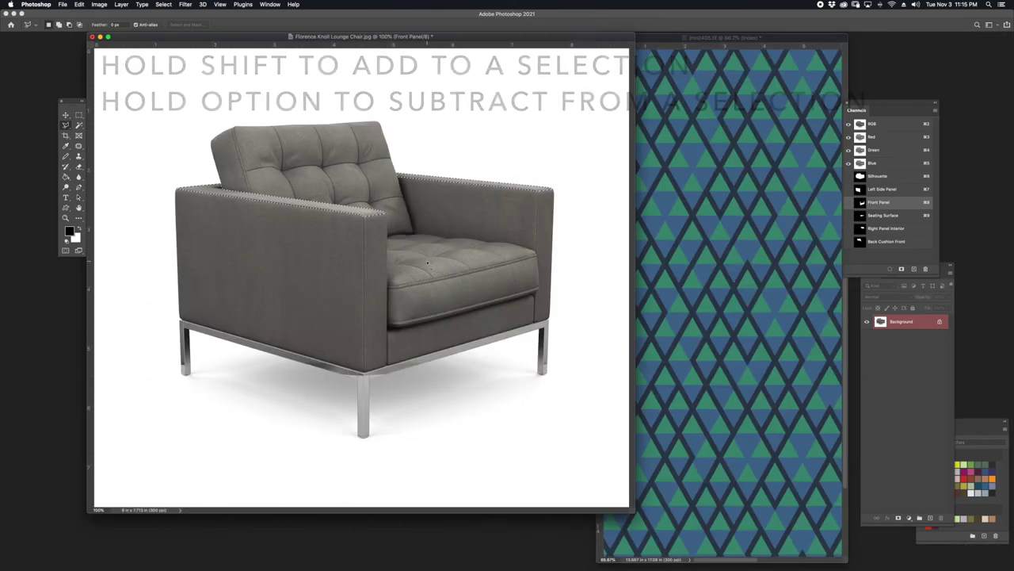
Save the armrest selection as a new channel named Top Armrest and clear the selection
click(163, 4)
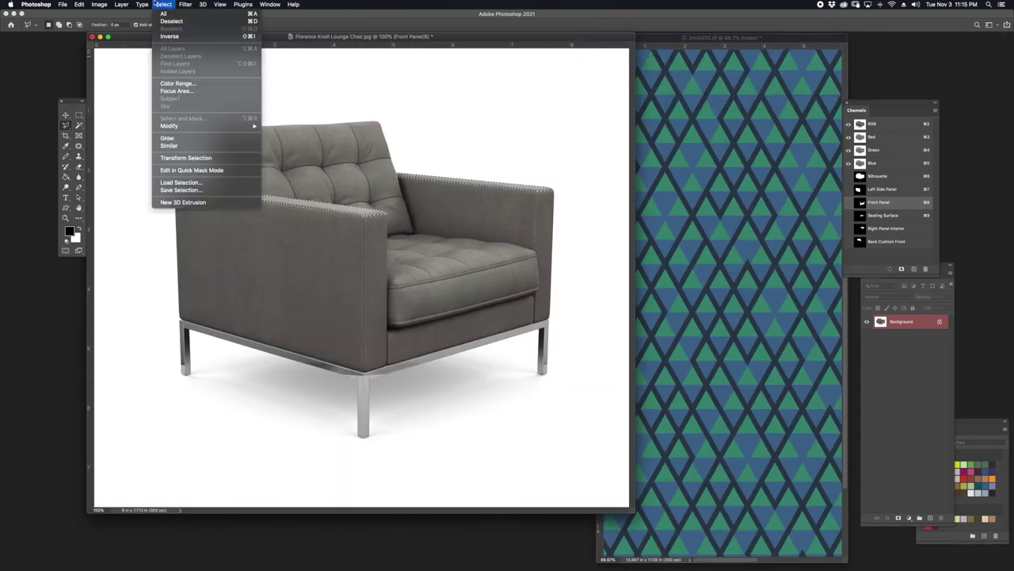
click(190, 191)
text(Top Arms)
key(Return)
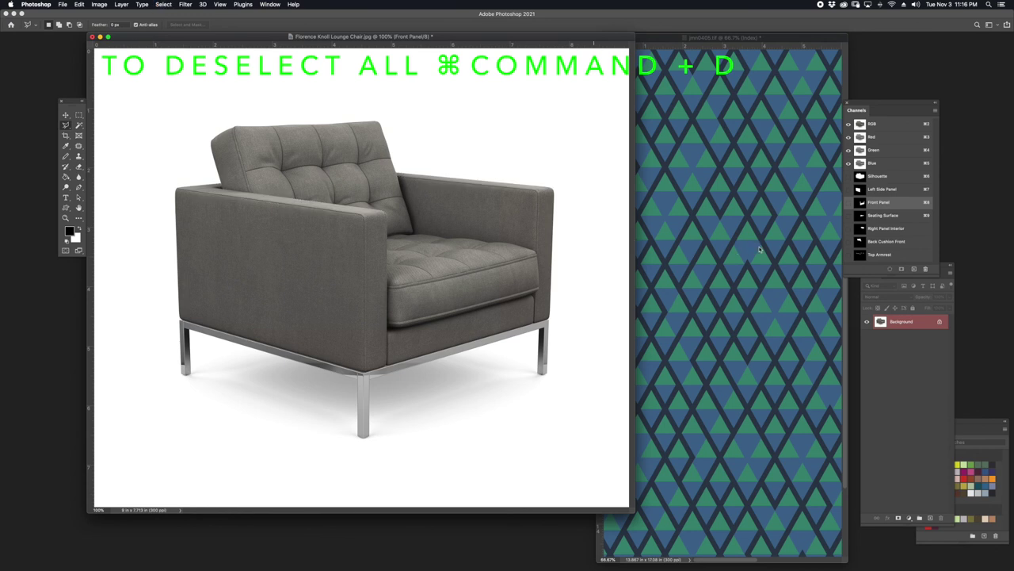
Load the Silhouette channel and subtract all the saved surface channels, leaving only the back cushion's side face selected
drag(937, 274, 936, 330)
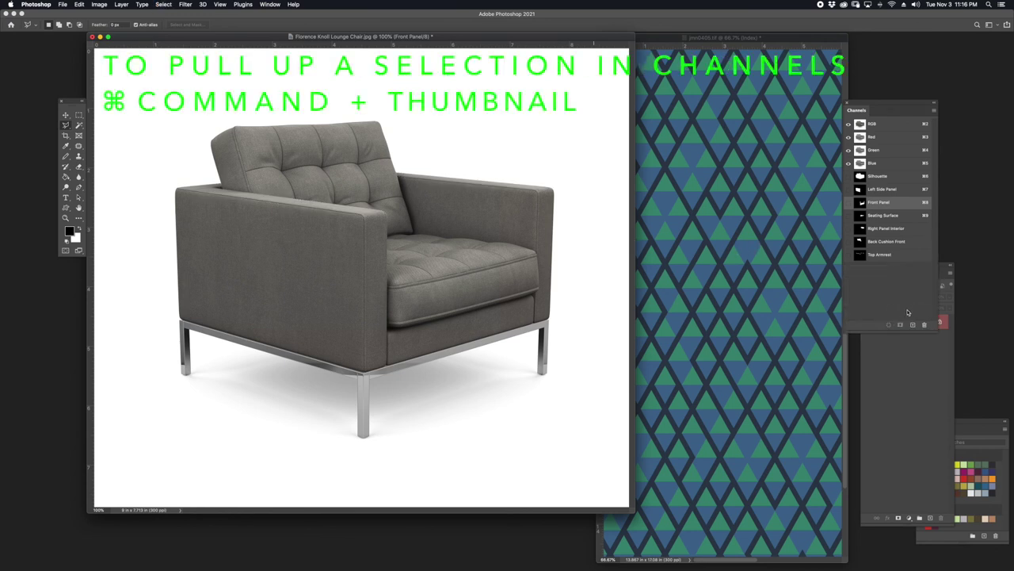
super+click(861, 177)
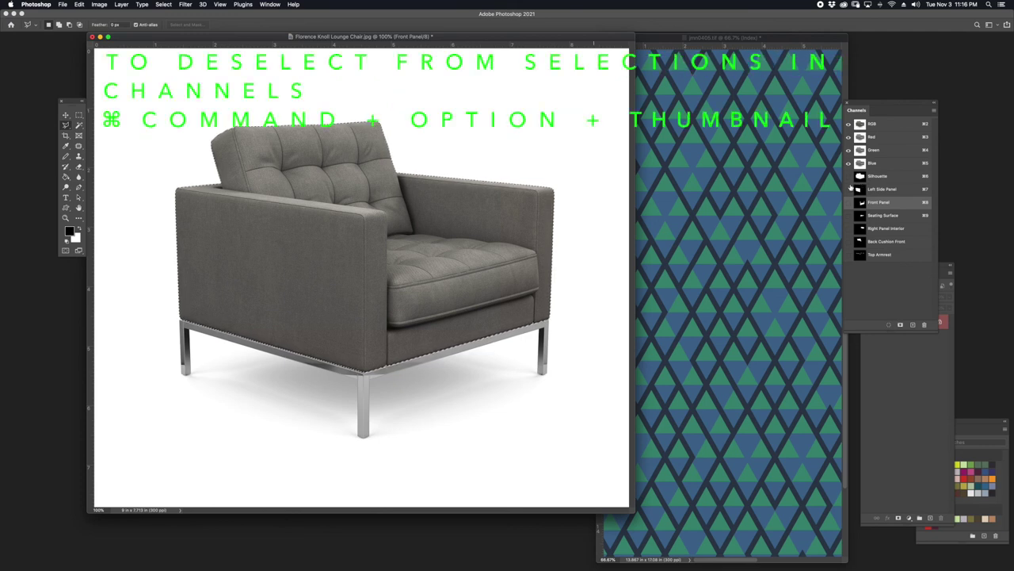
alt+super+click(859, 192)
alt+super+click(861, 204)
alt+super+click(862, 230)
alt+super+click(861, 231)
alt+super+click(860, 243)
alt+super+click(859, 255)
alt+super+click(861, 256)
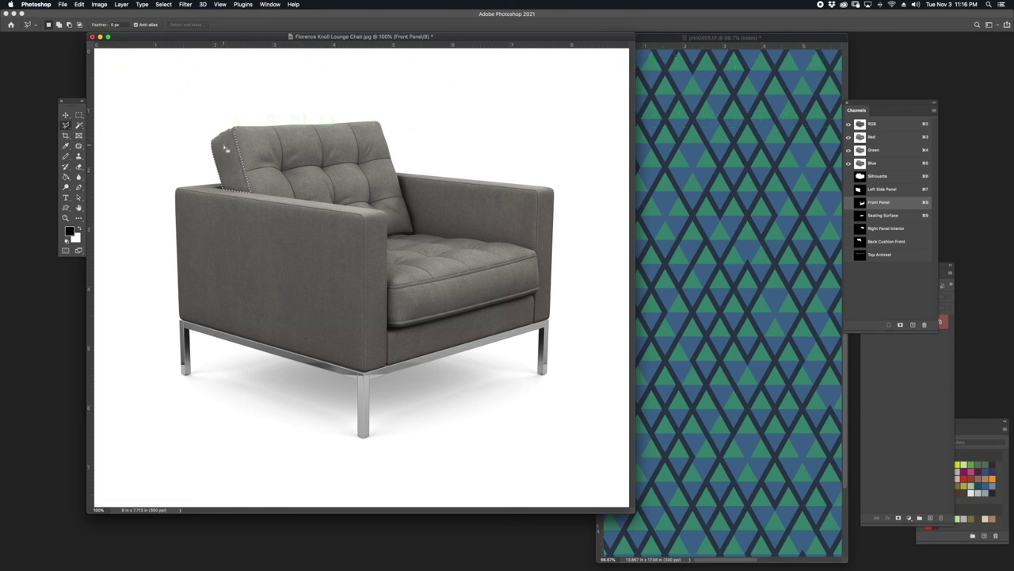
Save the selection as a new channel named Side Back Cushion
click(163, 5)
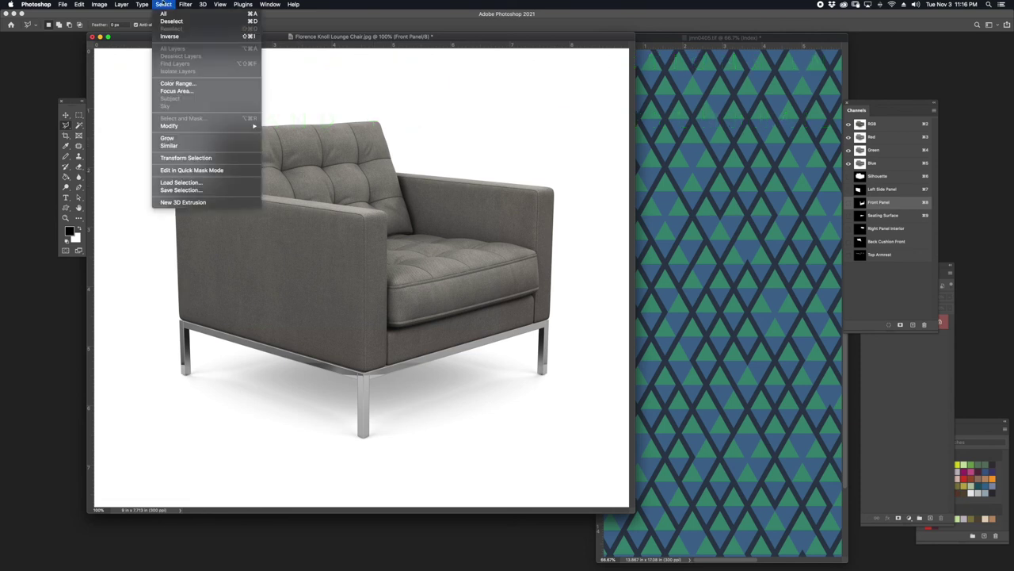
click(194, 191)
text(Sid)
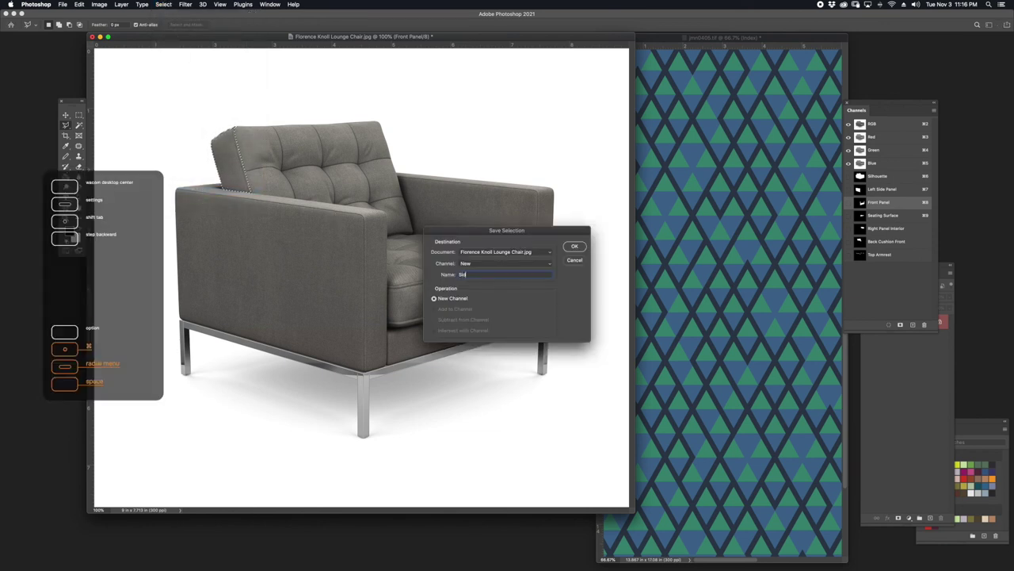
text(e Back Cushion)
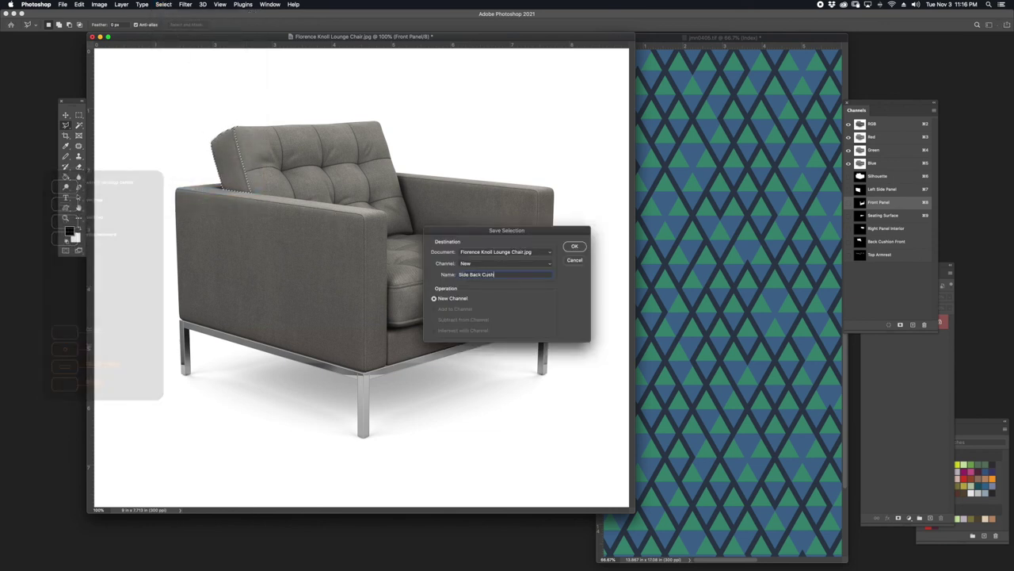
click(576, 249)
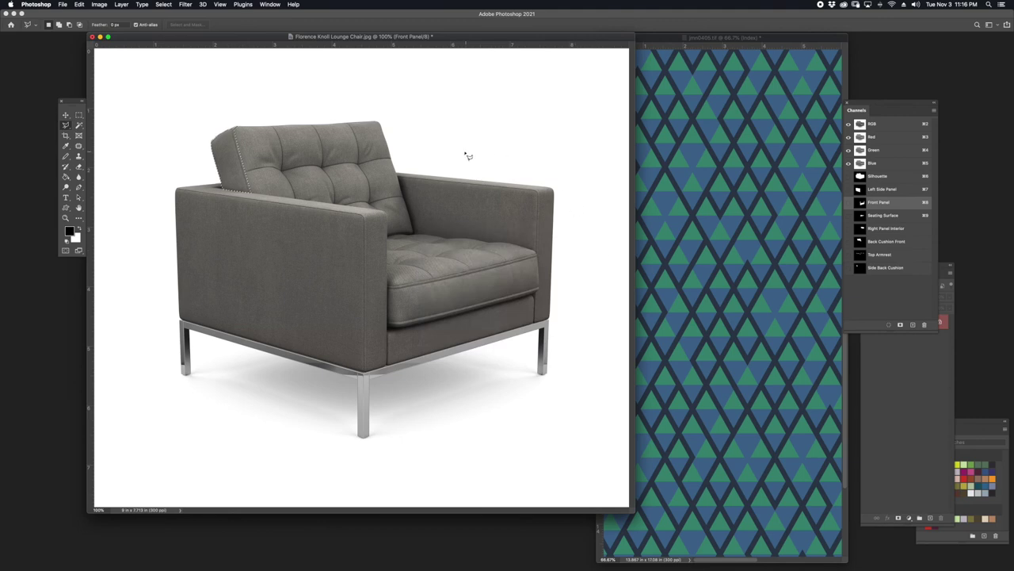
Clear the selection, move the chair document beside the pattern, and save it in Photoshop format as Florence Knoll Lounge Chair.psd
click(79, 116)
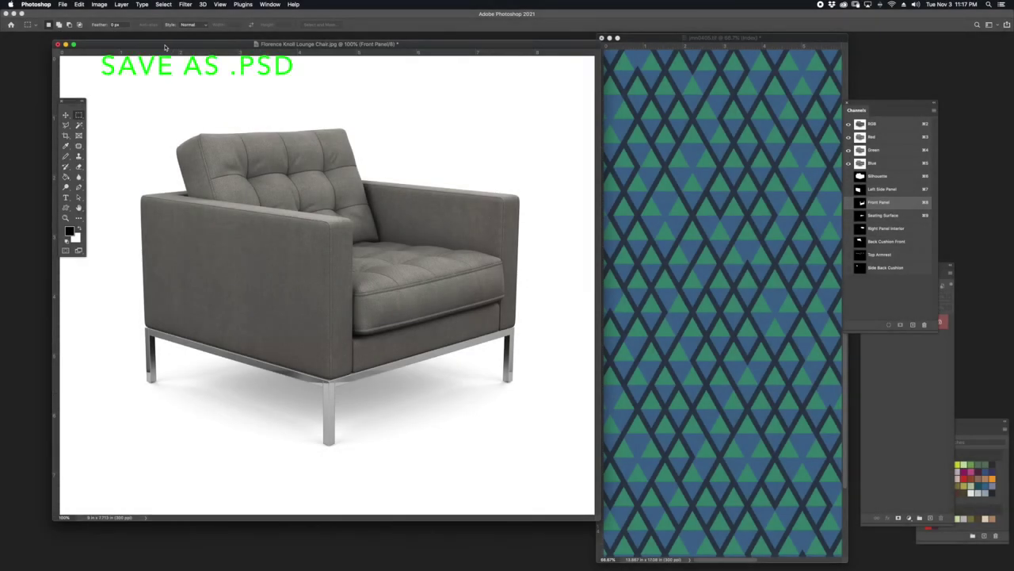
drag(160, 47, 127, 53)
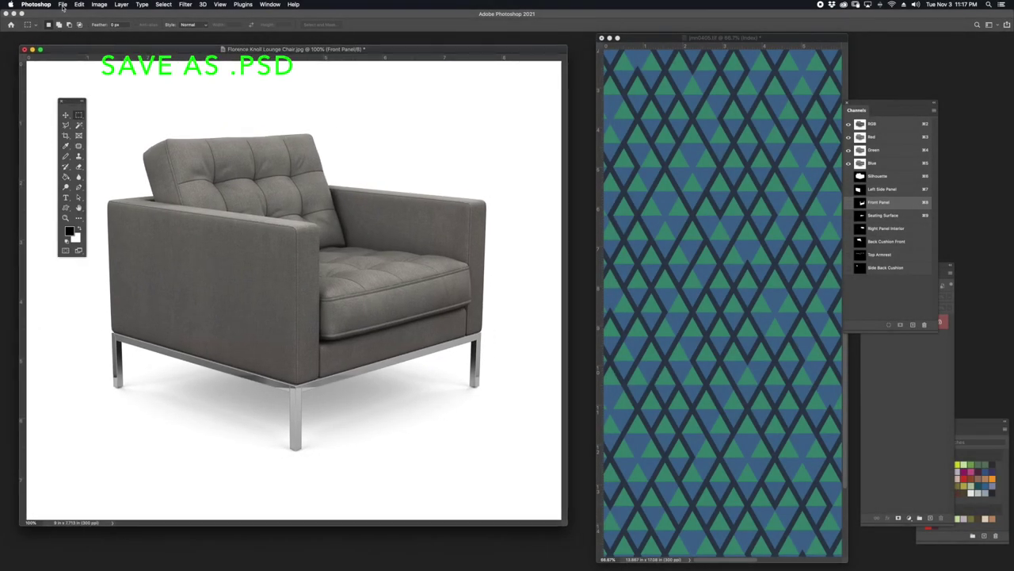
click(61, 4)
click(74, 94)
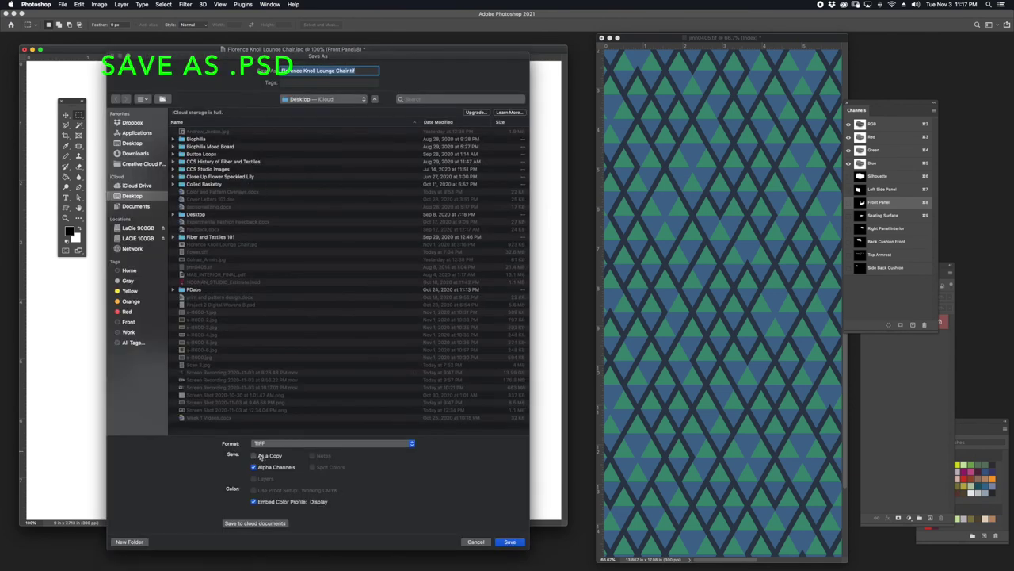
click(258, 446)
click(309, 309)
click(498, 544)
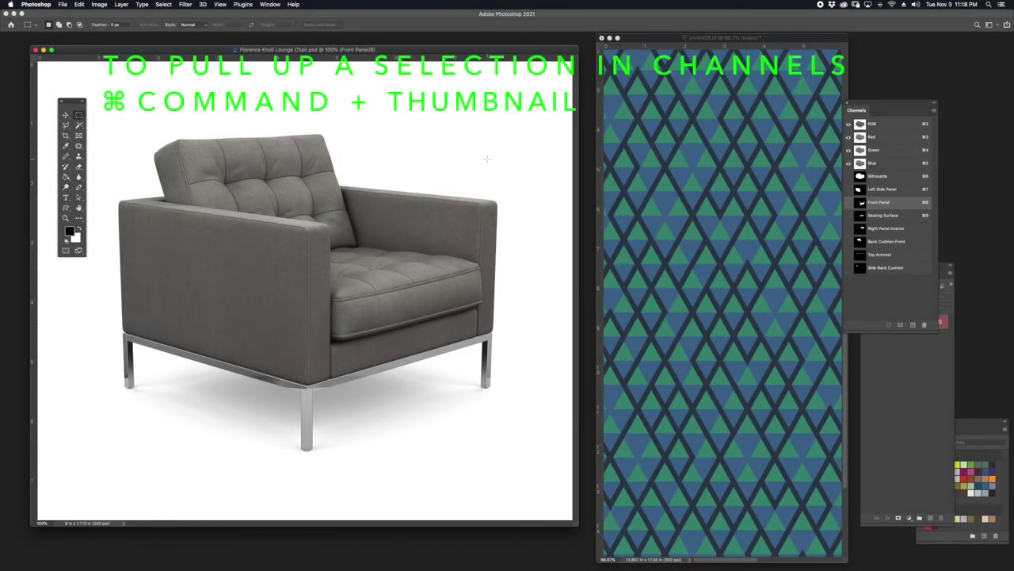
Load the Silhouette channel as a selection, activate the RGB composite, and desaturate the chair's upholstery
super+click(862, 178)
click(871, 123)
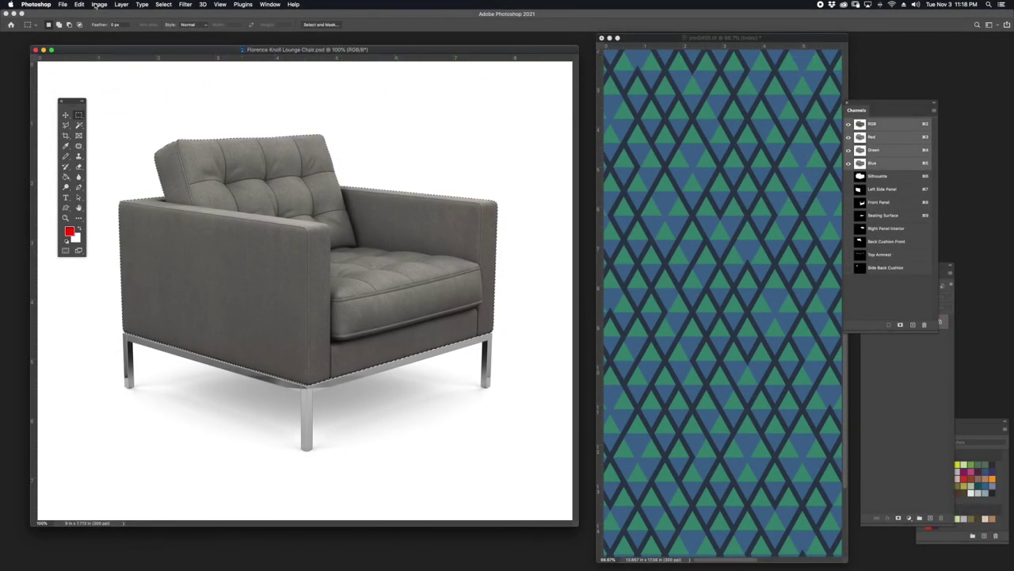
click(98, 4)
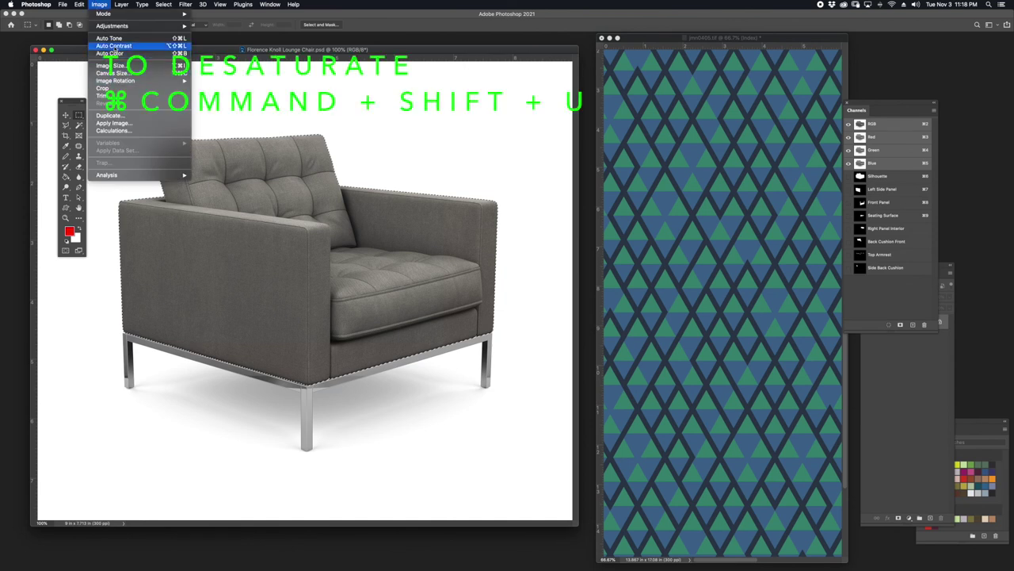
mouse_move(117, 26)
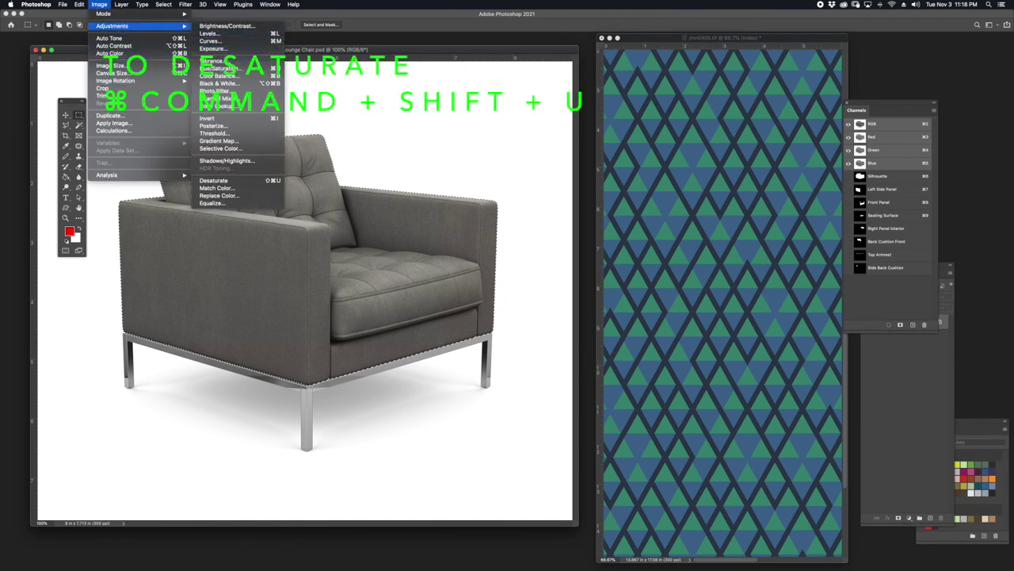
click(215, 181)
Use Levels on the selected upholstery to lower the highlight input and raise the shadow input for a lighter, more contrasted grey
click(99, 4)
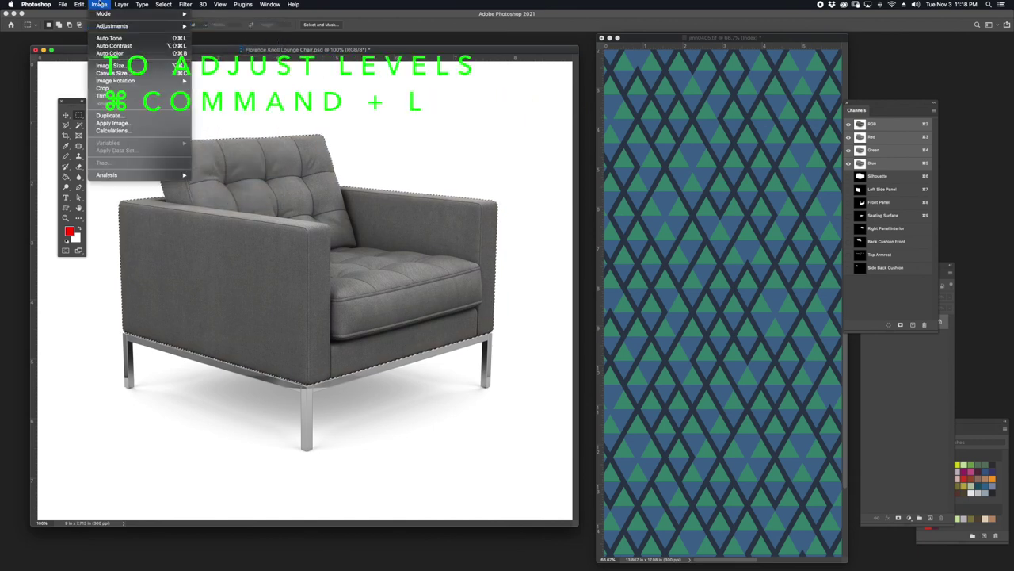
mouse_move(104, 29)
key(super+l)
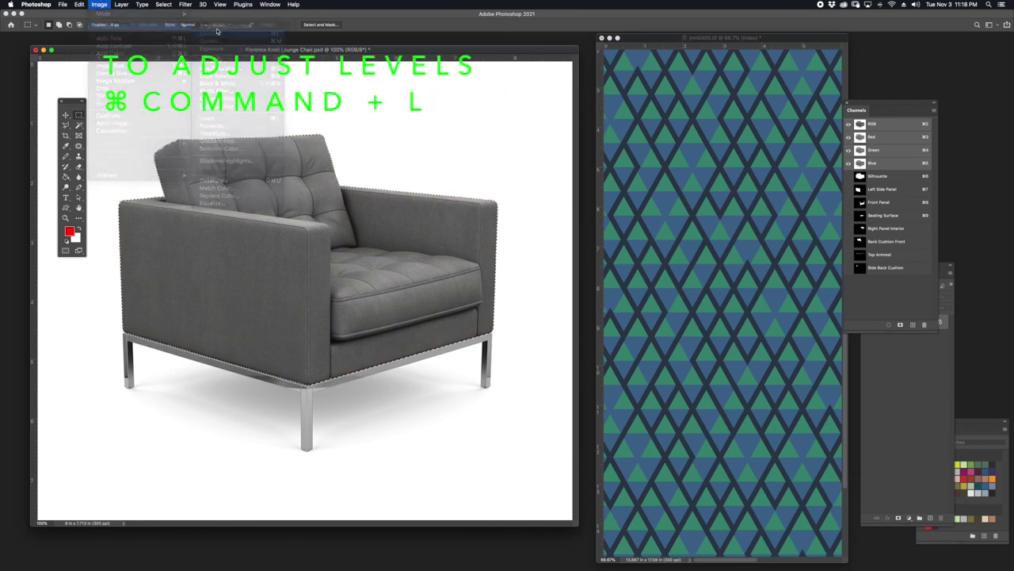
drag(655, 331, 622, 334)
drag(555, 332, 589, 333)
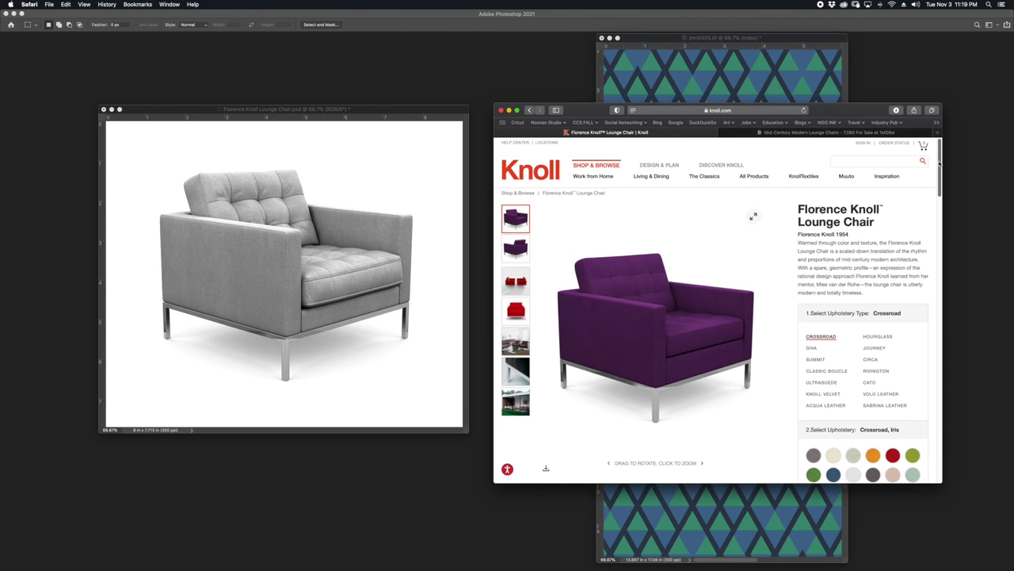
Look up the lounge chair's overall dimensions on the Knoll product page and return to Photoshop
drag(941, 162, 920, 263)
scroll(920, 263, down, 5)
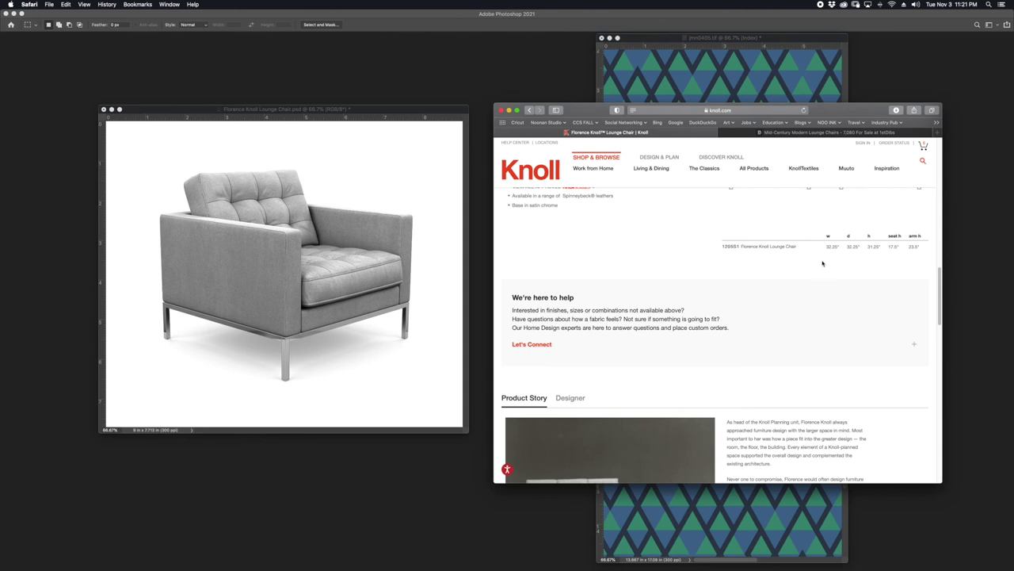
click(446, 116)
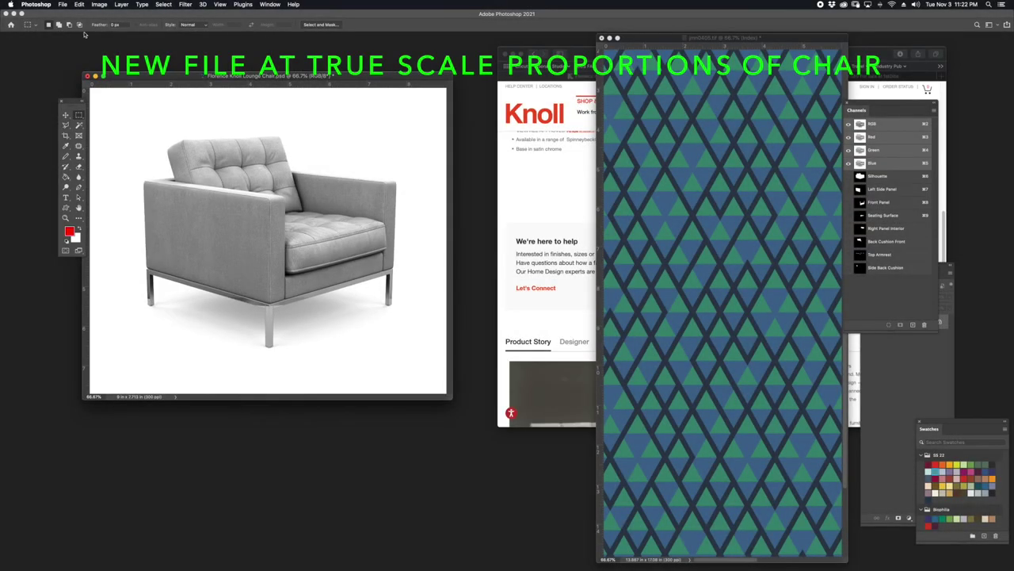
Create a new RGB document 32 inches wide by 32 inches high at 300 pixels per inch
click(65, 5)
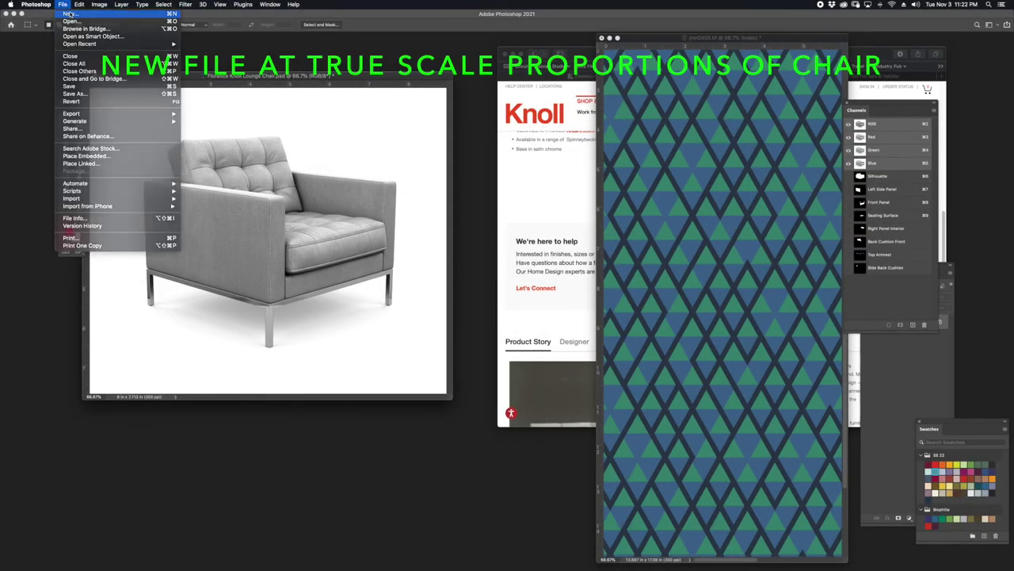
click(69, 14)
double_click(475, 257)
text(32)
double_click(476, 282)
text(32)
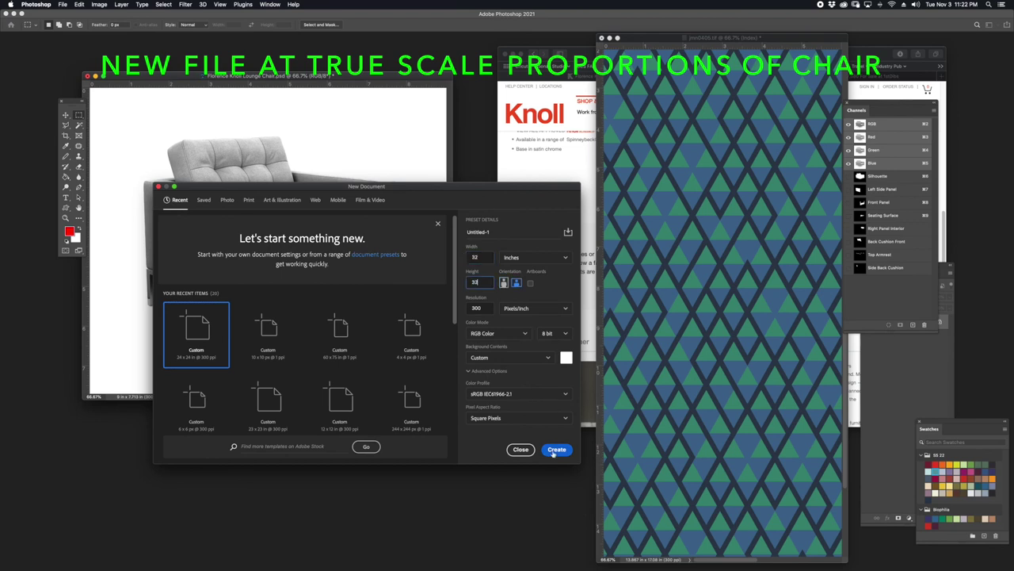
click(556, 448)
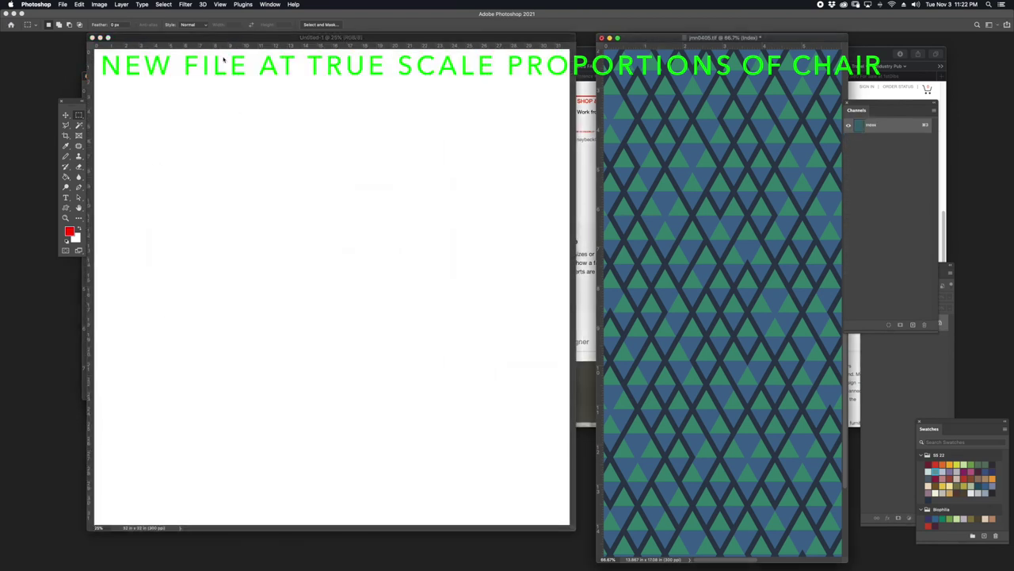
Check the pattern tile's image width, height and resolution
click(100, 4)
click(111, 66)
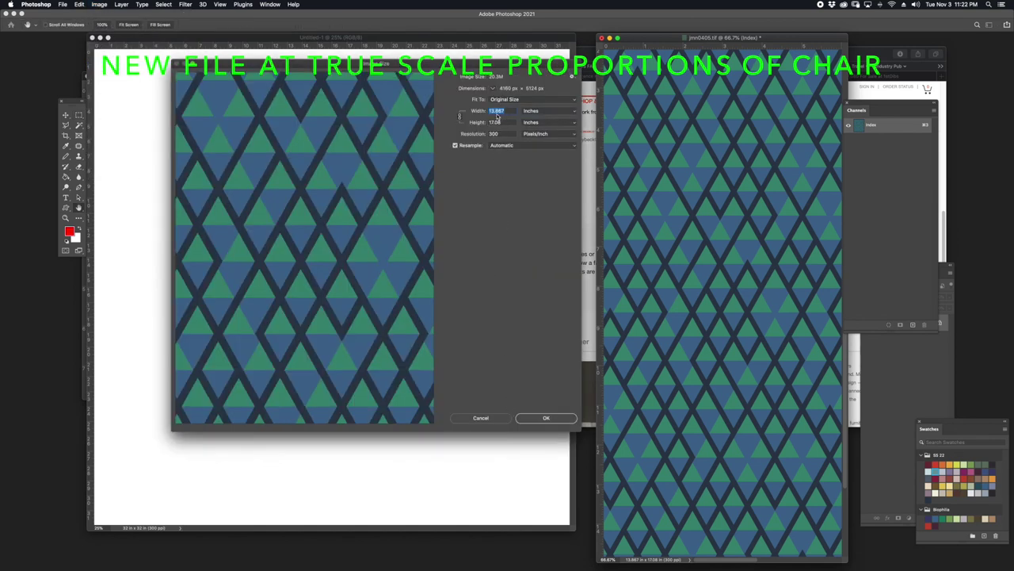
click(544, 418)
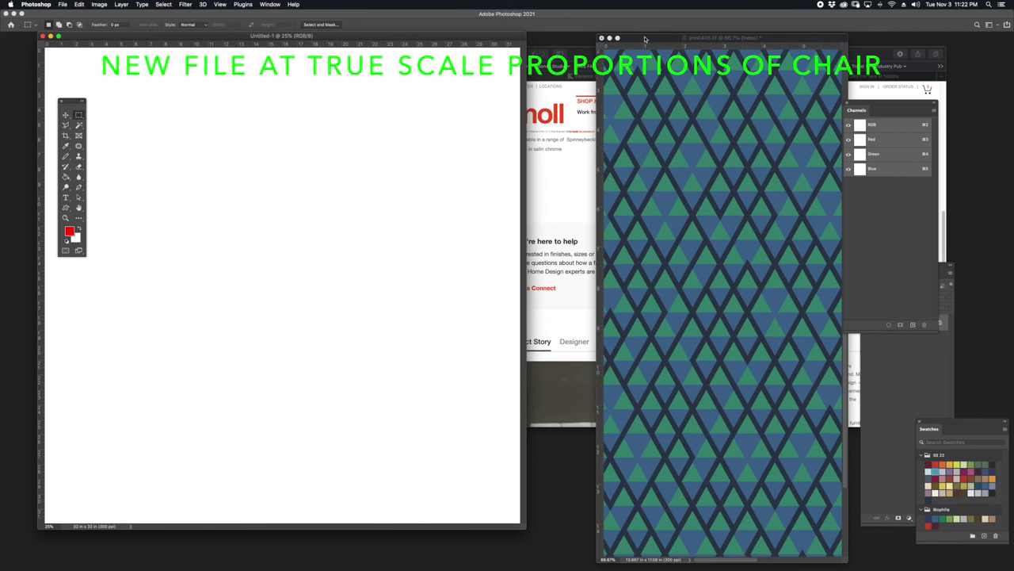
Define the geometric tile document as a pattern, keeping its suggested file name
drag(644, 38, 624, 38)
click(77, 4)
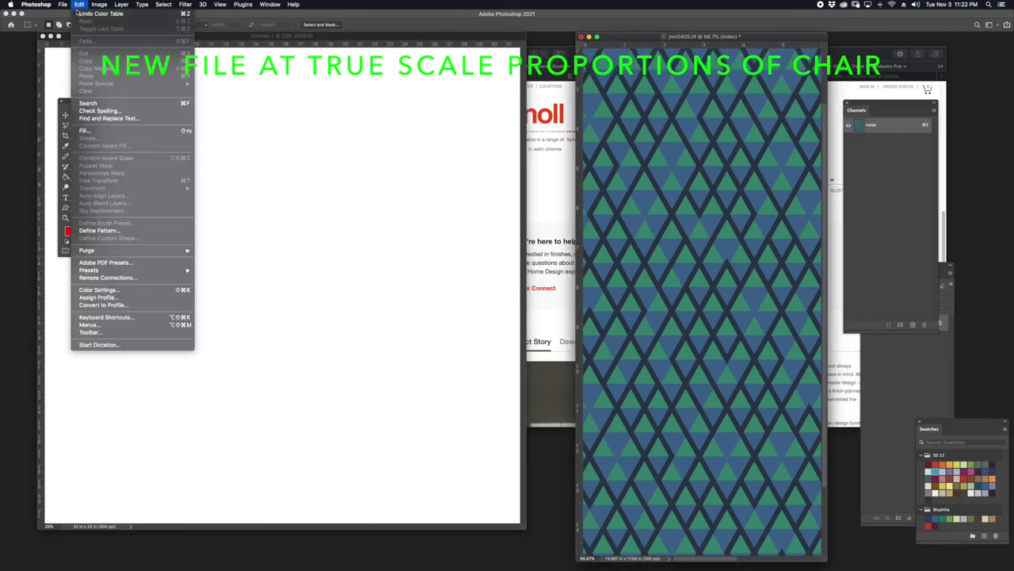
click(90, 229)
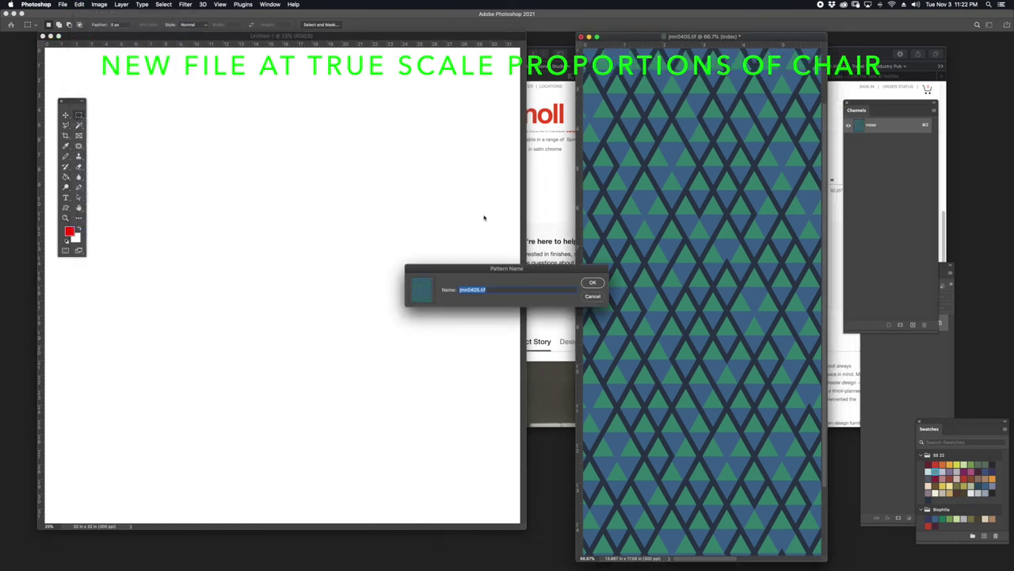
click(593, 283)
Fill the blank 32 x 32 inch document with the geometric custom pattern in Normal mode at 100% opacity
mouse_move(364, 36)
mouse_down()
mouse_move(404, 64)
mouse_move(354, 53)
mouse_up()
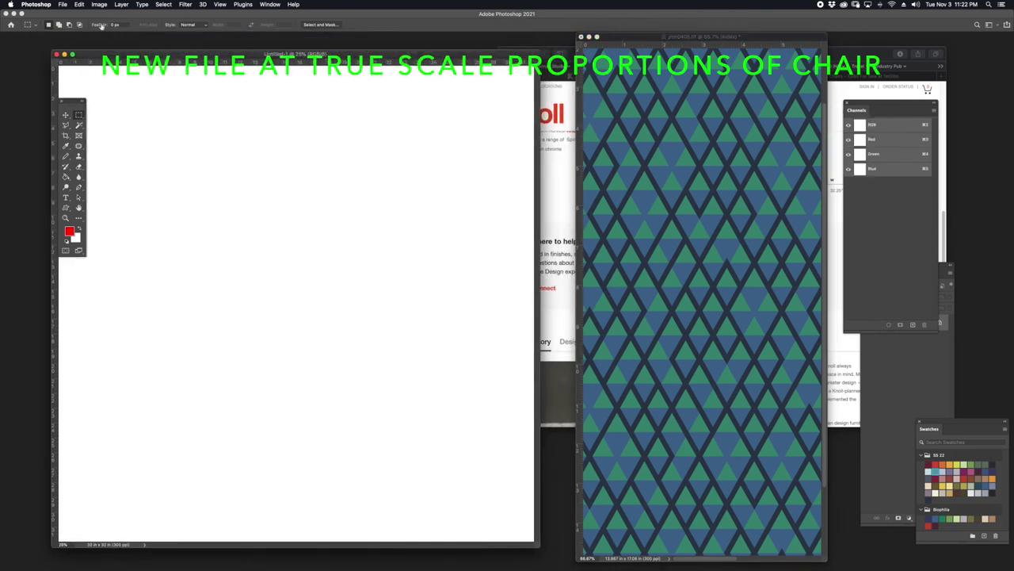
click(81, 4)
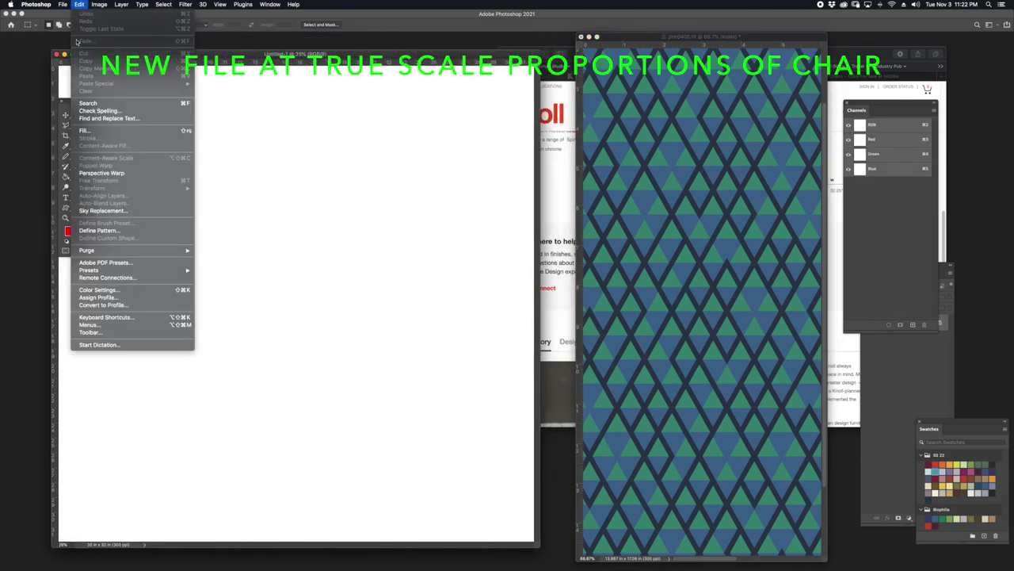
click(89, 131)
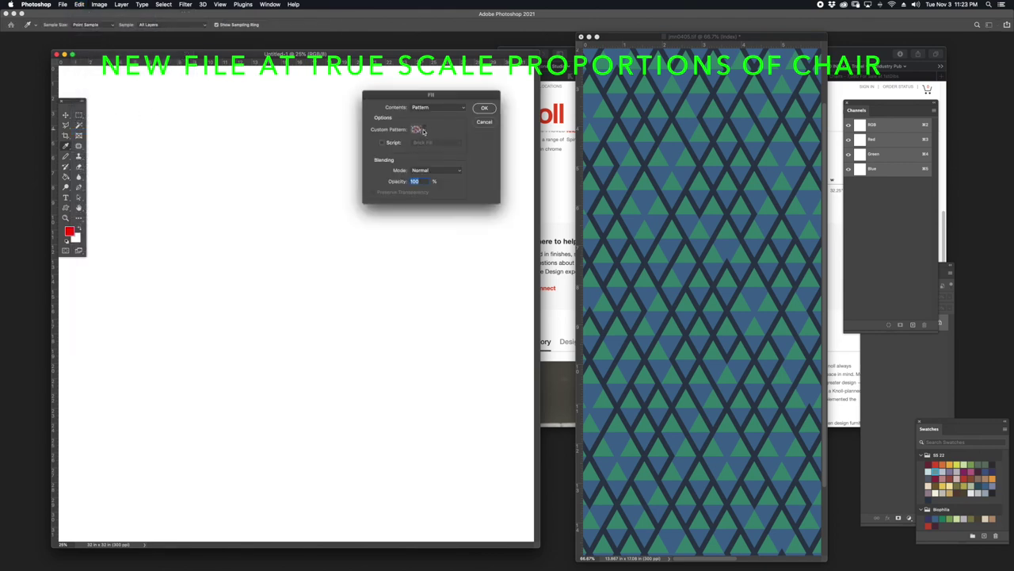
click(421, 129)
click(393, 217)
click(481, 117)
click(484, 109)
Place the filled pattern document beside the chair and resize its image to 4 x 4 inches at 300 ppi with Bicubic Sharper (reduction)
drag(474, 53, 730, 41)
drag(551, 43, 595, 37)
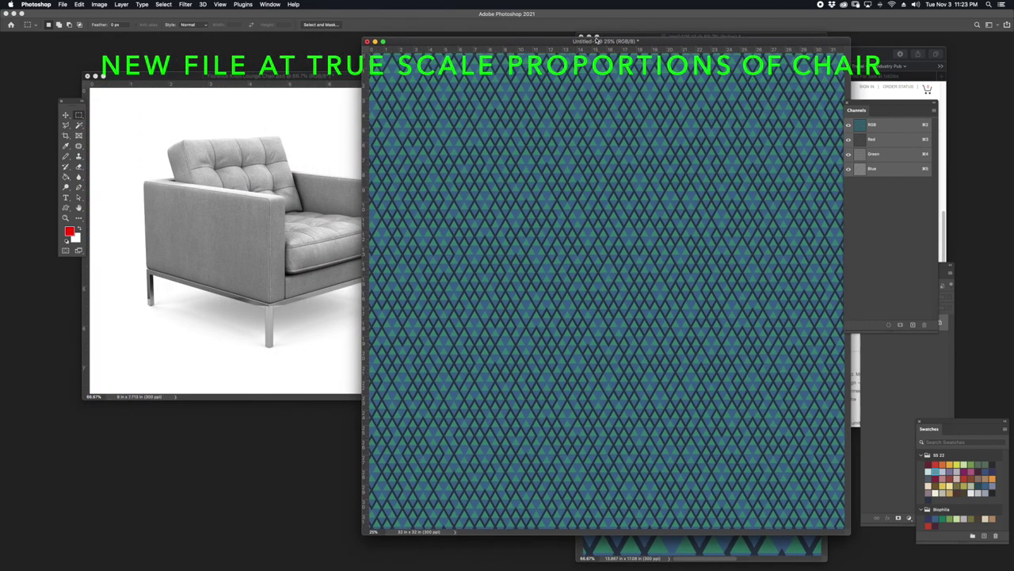
key(super+minus)
key(super+minus)
drag(454, 39, 512, 146)
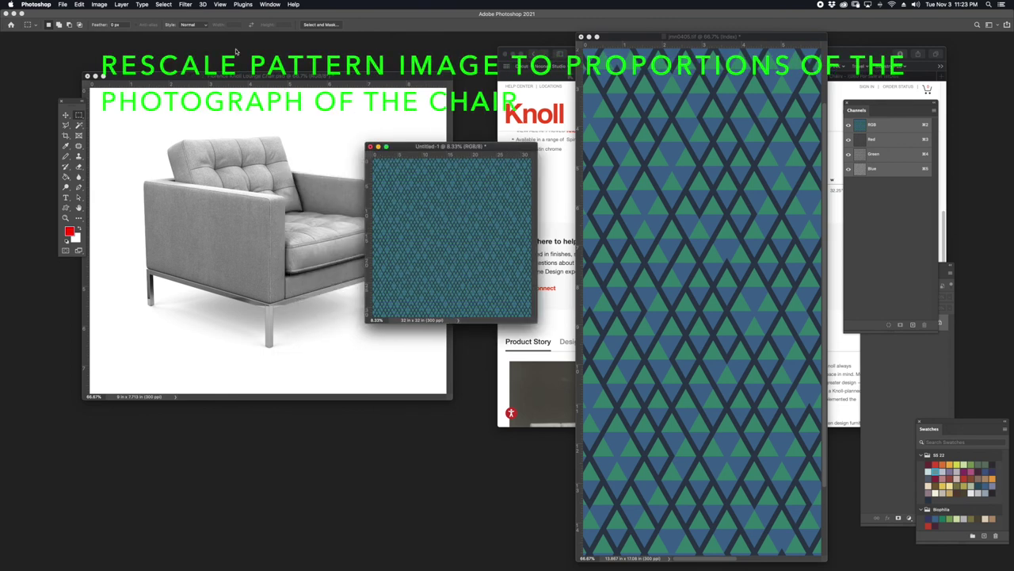
click(99, 4)
click(158, 71)
text(4)
click(514, 146)
click(550, 147)
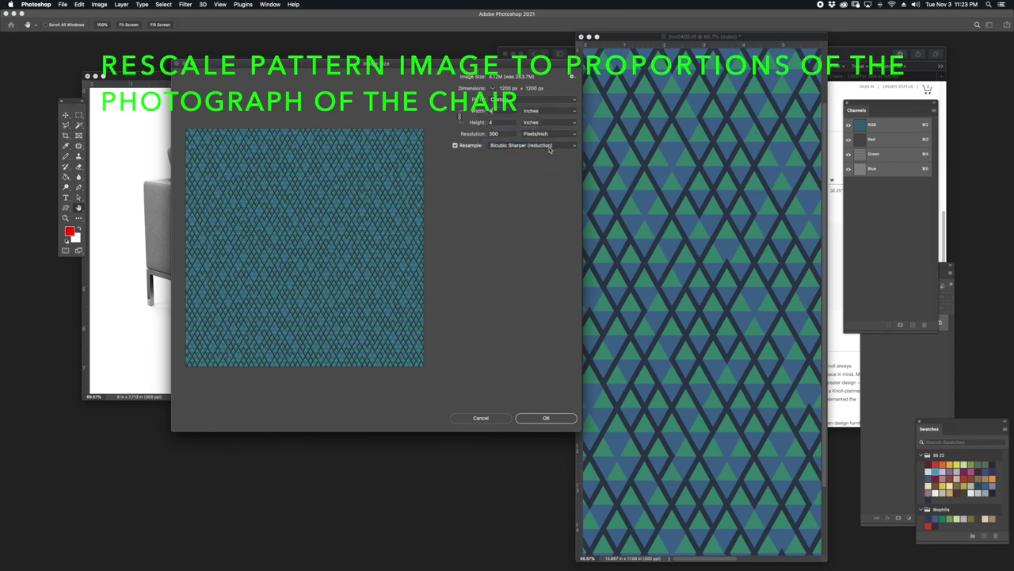
click(546, 417)
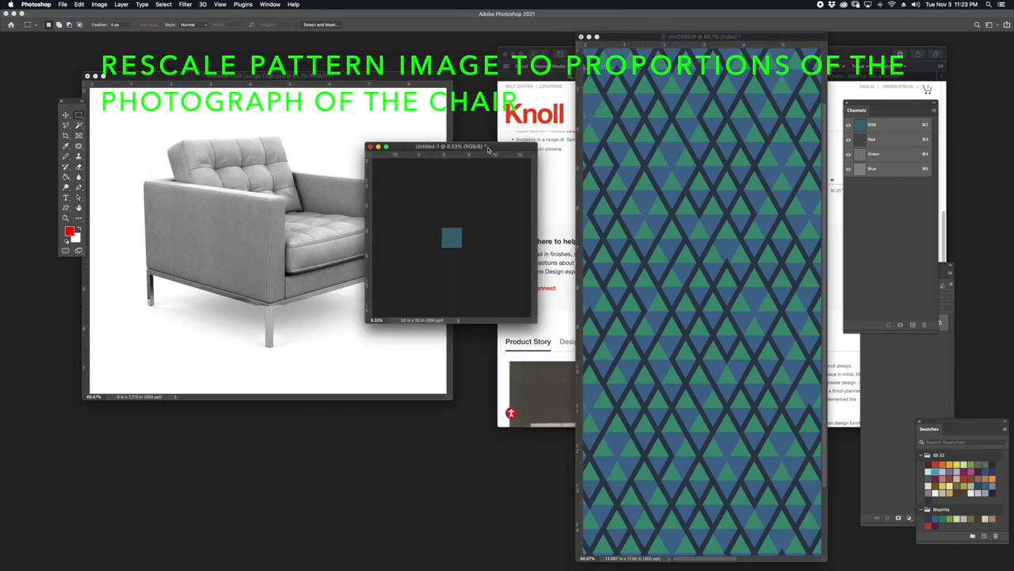
Copy the 4-inch pattern image into the chair document as a new layer and position it over the chair
key(super+equal)
key(super+equal)
key(super+equal)
key(super+equal)
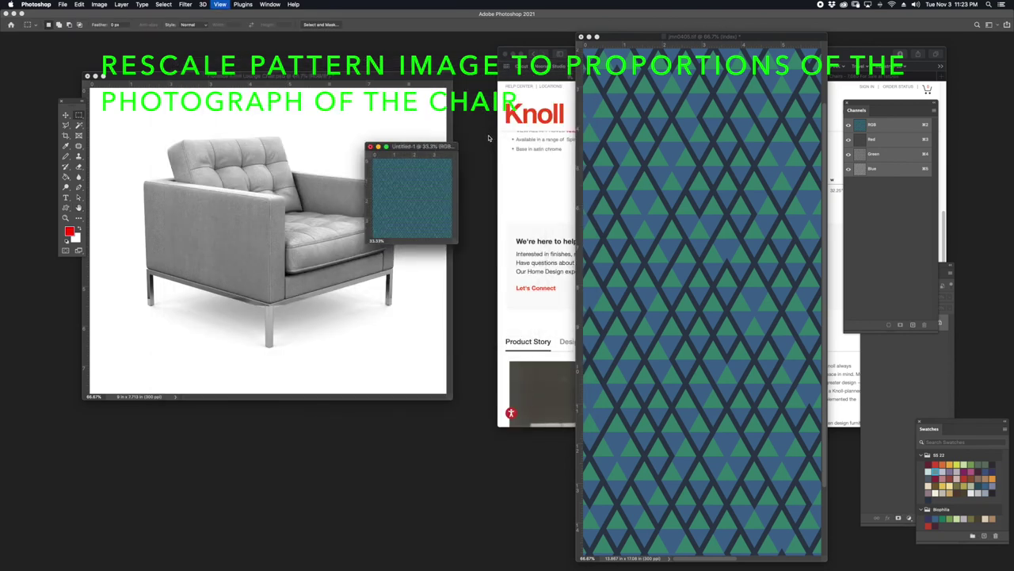
key(super+equal)
click(65, 115)
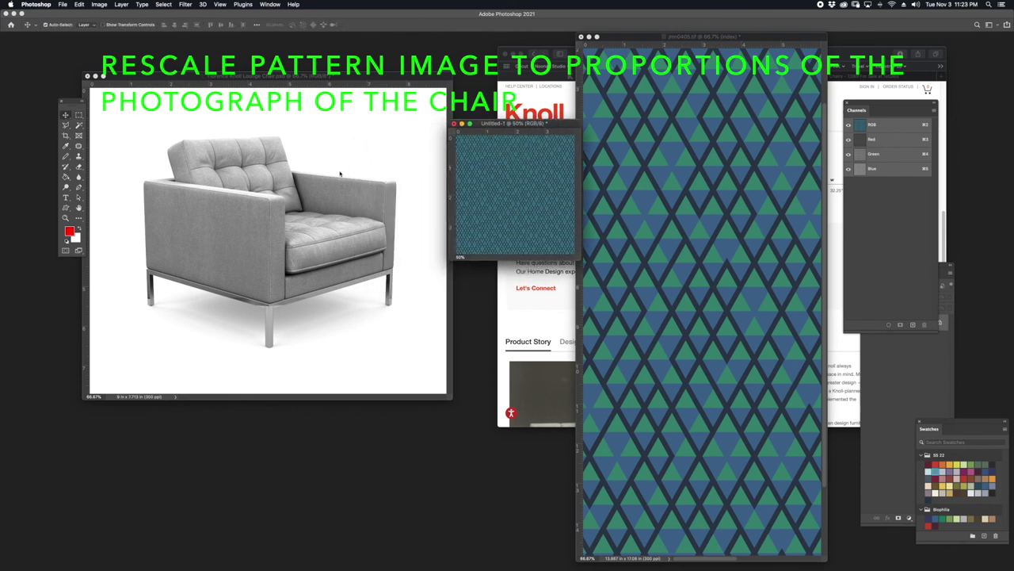
key(super+v)
key(Return)
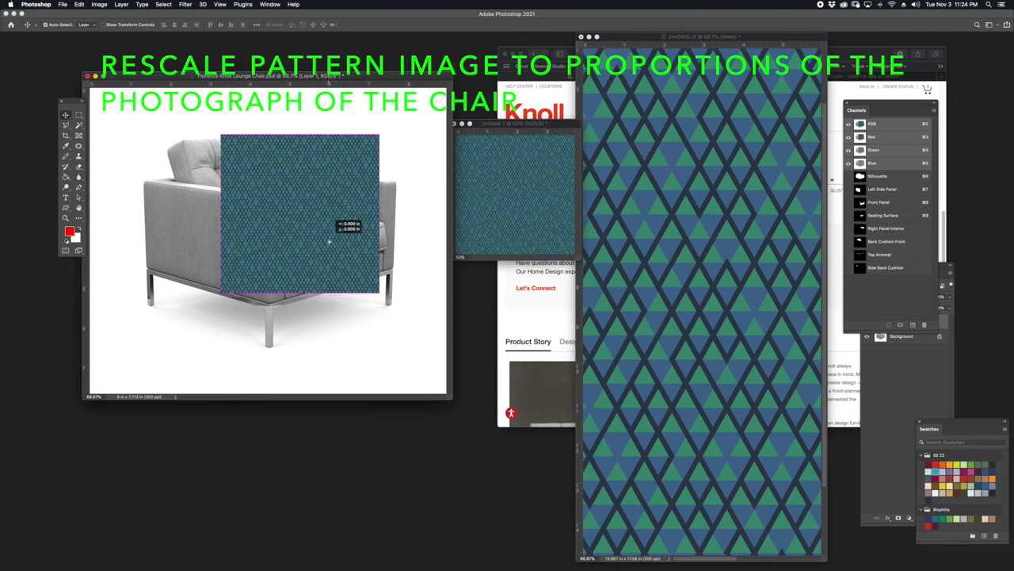
drag(330, 241, 269, 245)
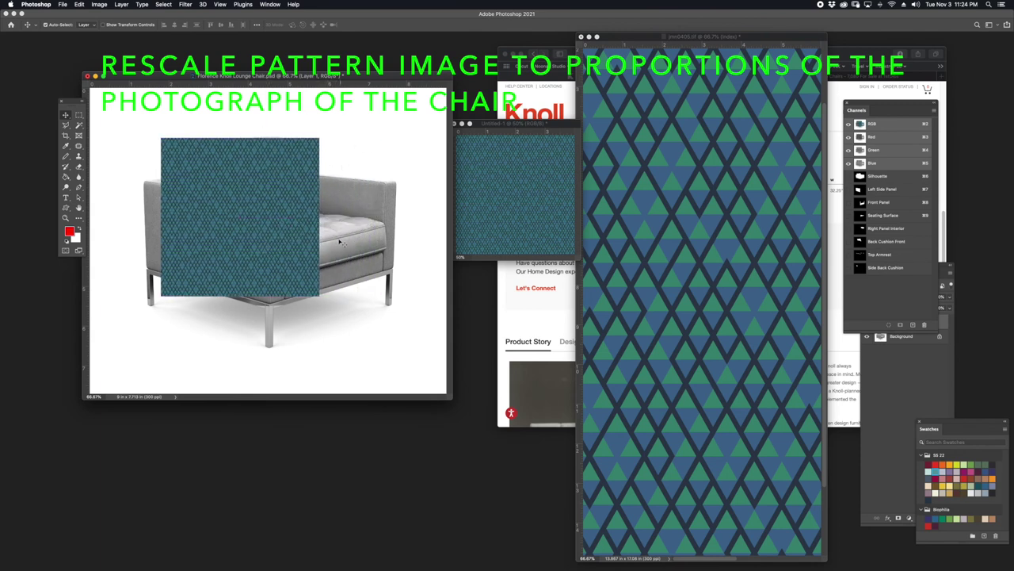
Arrange the chair, scaled pattern and original tile documents side by side for comparison
drag(360, 84, 343, 82)
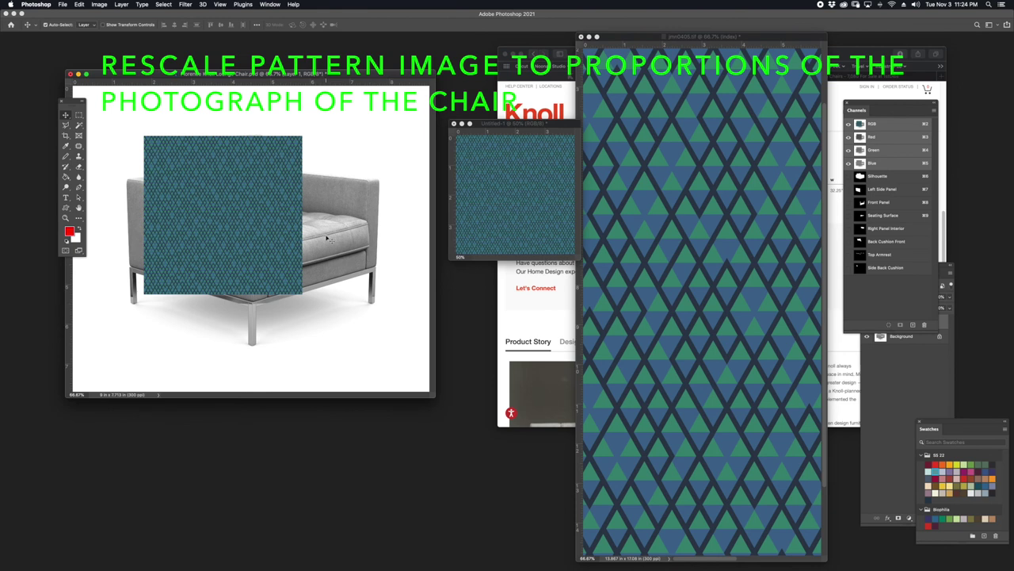
drag(543, 125, 530, 140)
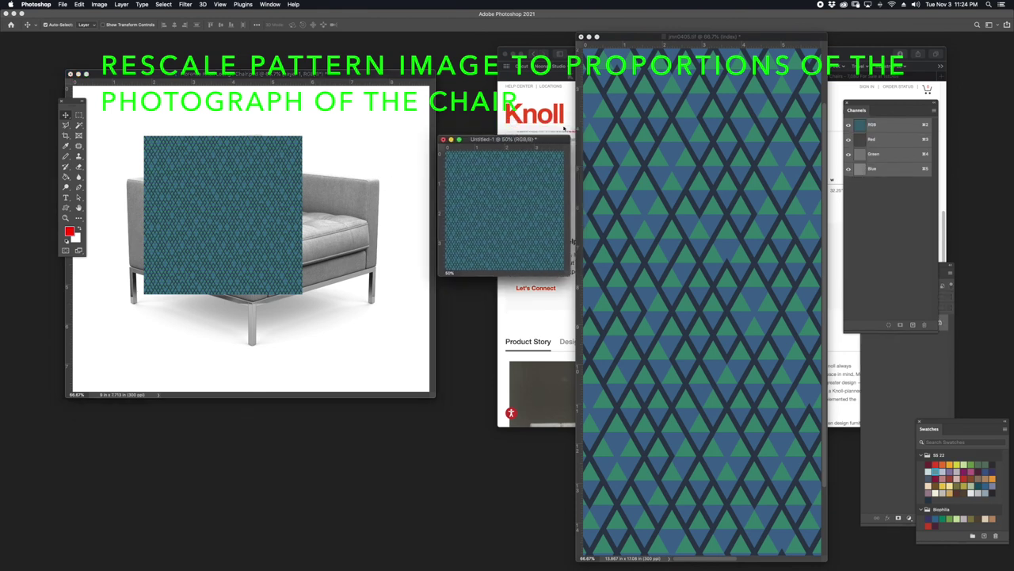
drag(708, 37, 751, 32)
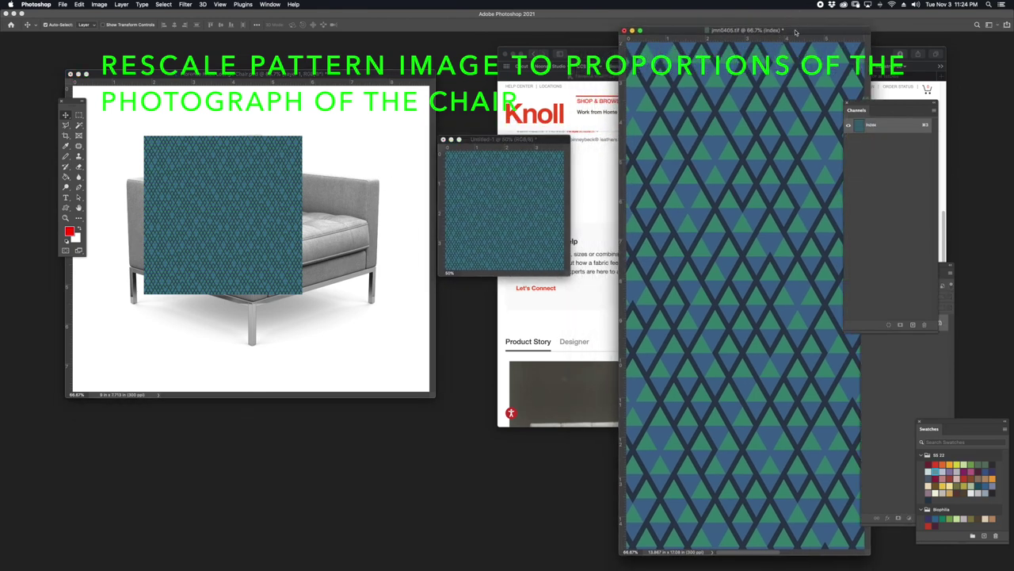
click(502, 225)
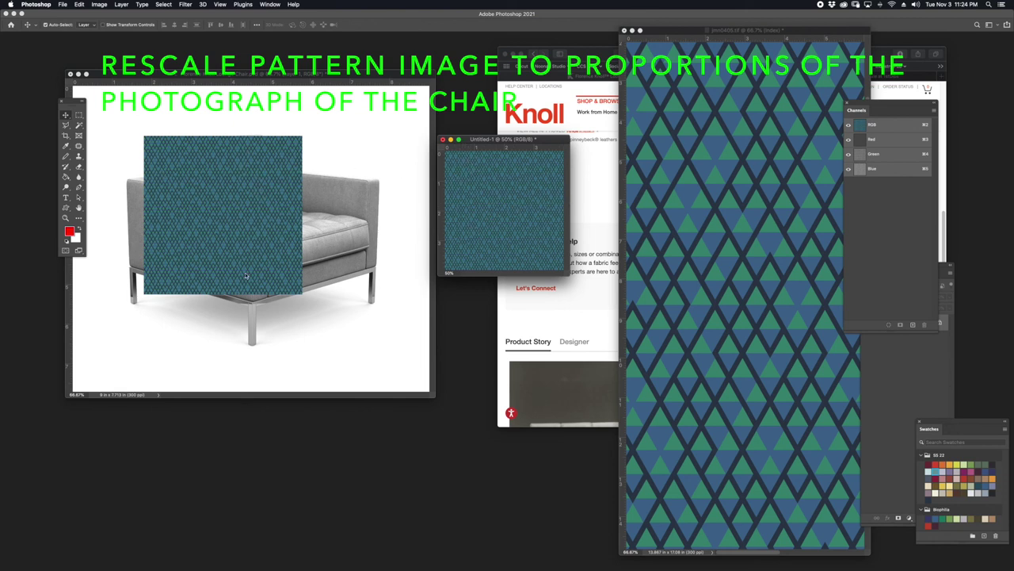
drag(507, 145, 529, 136)
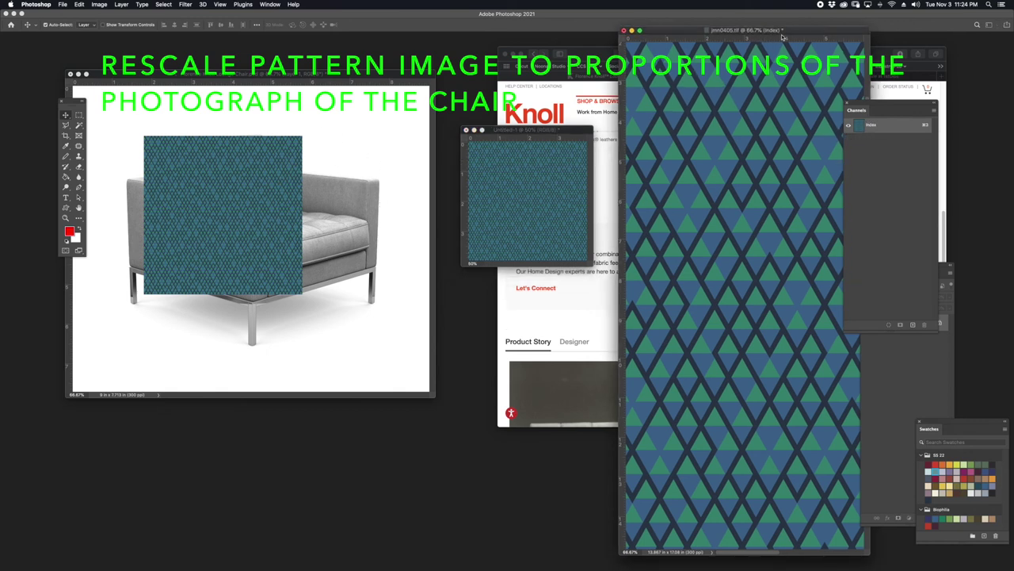
click(559, 128)
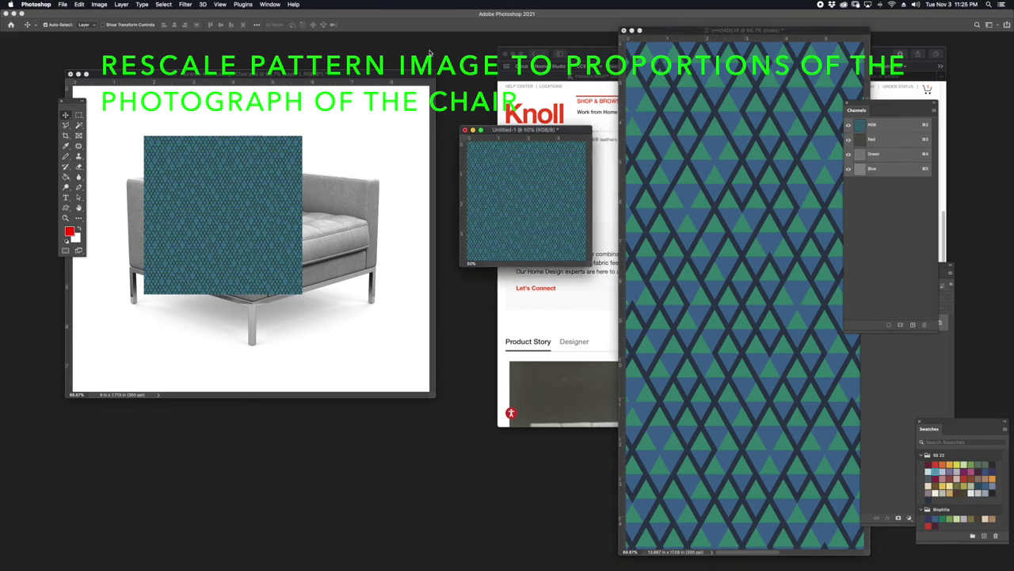
Move the pattern layer to the canvas's lower-left corner to uncover the chair, and place the Layers and Channels panels near the chair document
drag(266, 205, 226, 183)
mouse_move(358, 75)
mouse_down()
mouse_move(342, 57)
mouse_move(351, 63)
mouse_up()
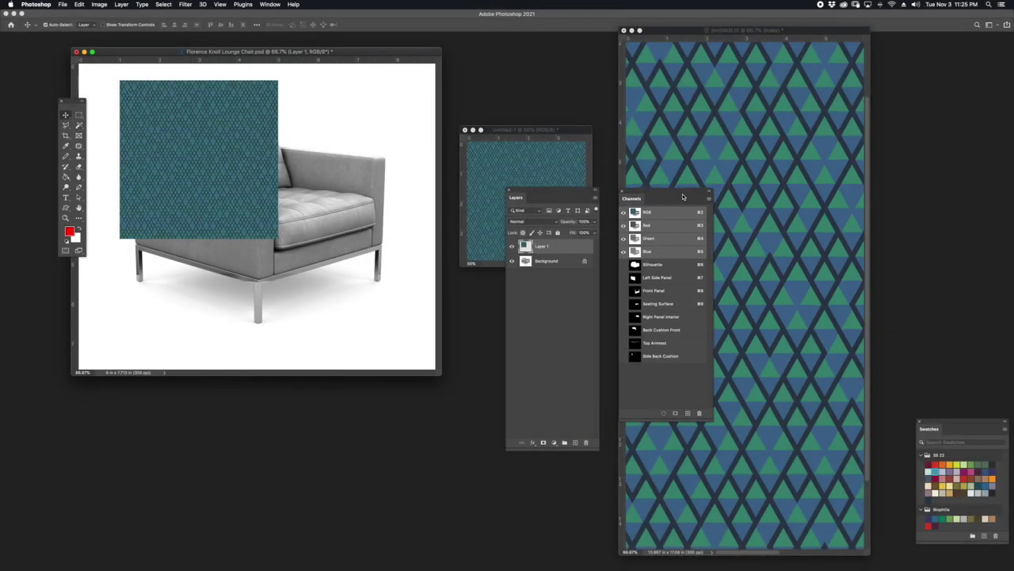
drag(683, 196, 674, 202)
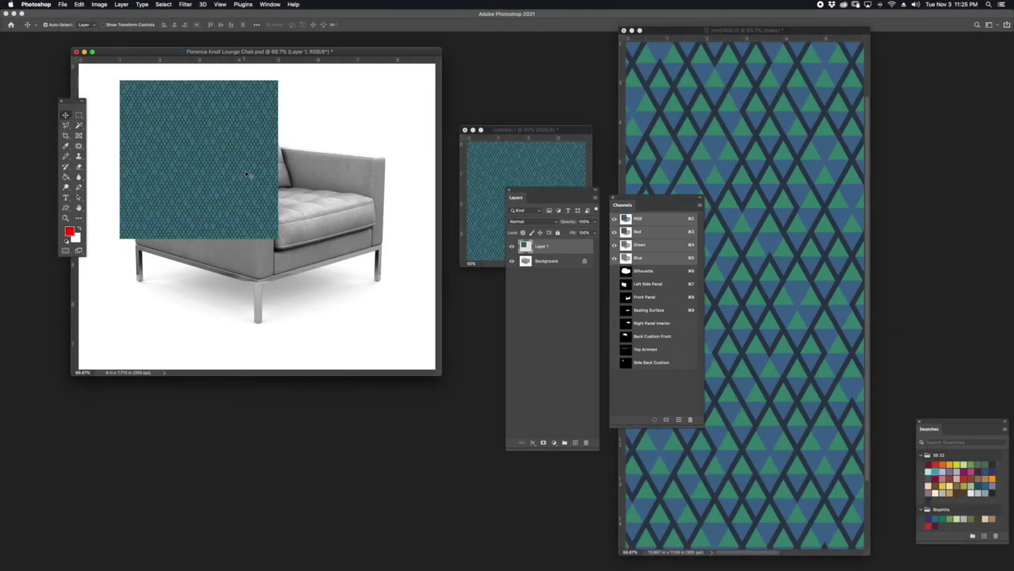
drag(237, 189, 179, 302)
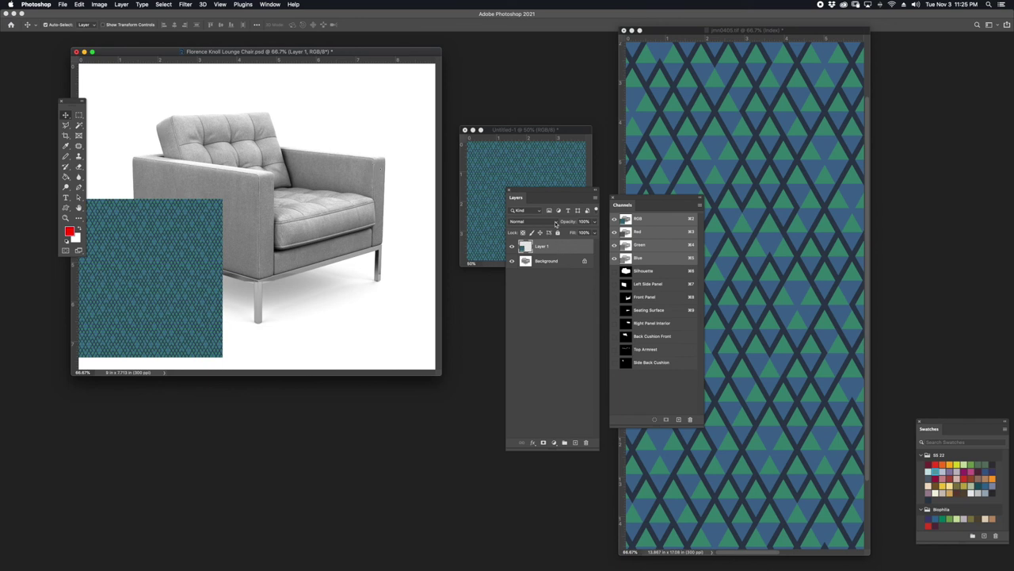
drag(561, 195, 532, 191)
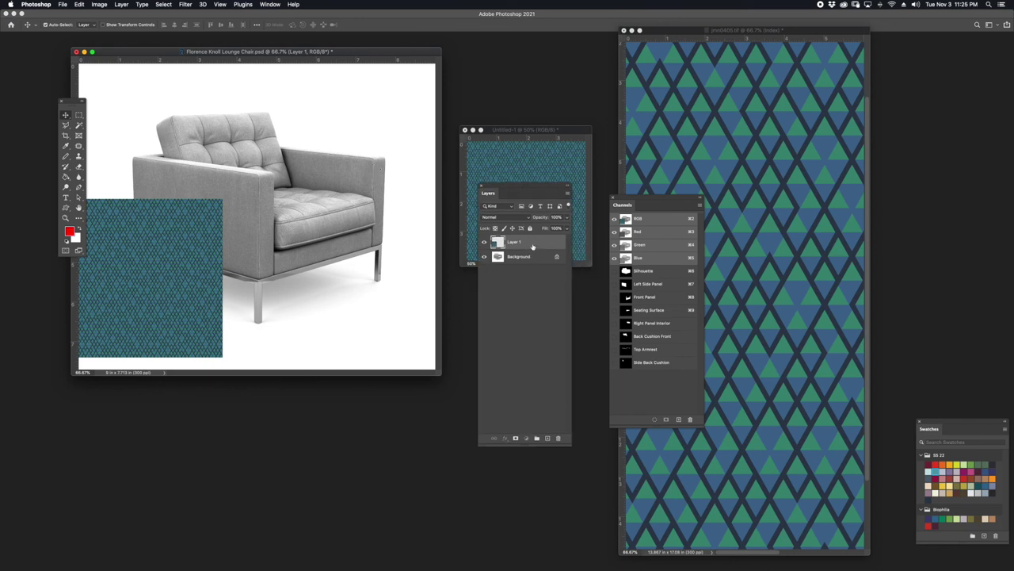
Duplicate the pattern layer in the chair document, and duplicate the resulting pair to make four pattern layers
click(567, 195)
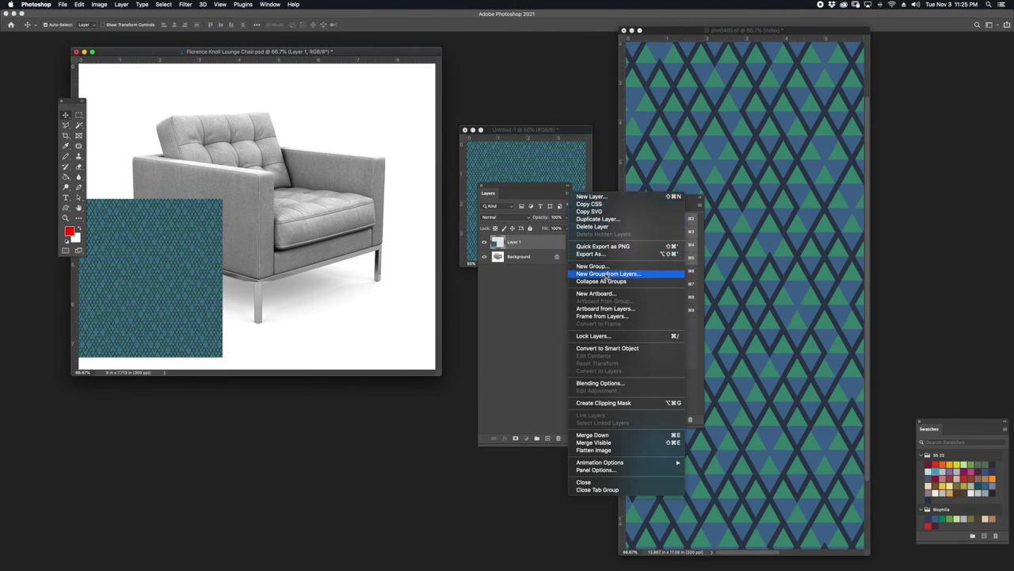
click(606, 220)
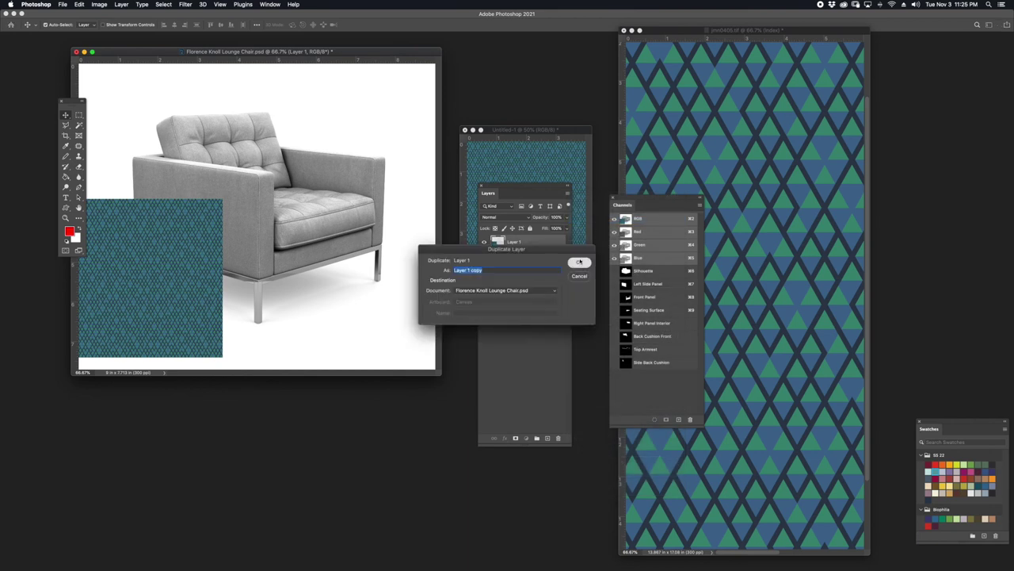
click(579, 261)
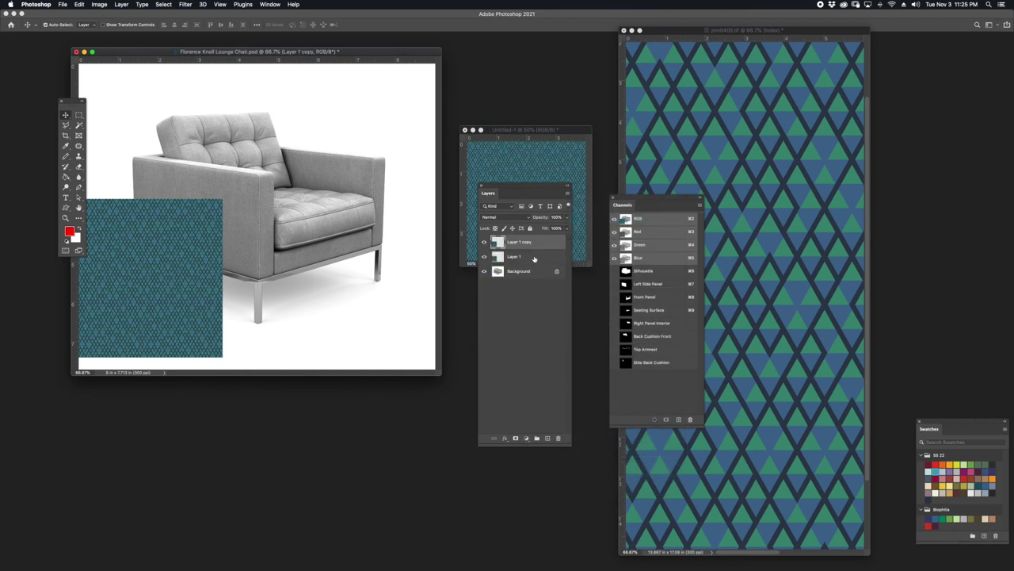
shift+click(533, 260)
click(568, 193)
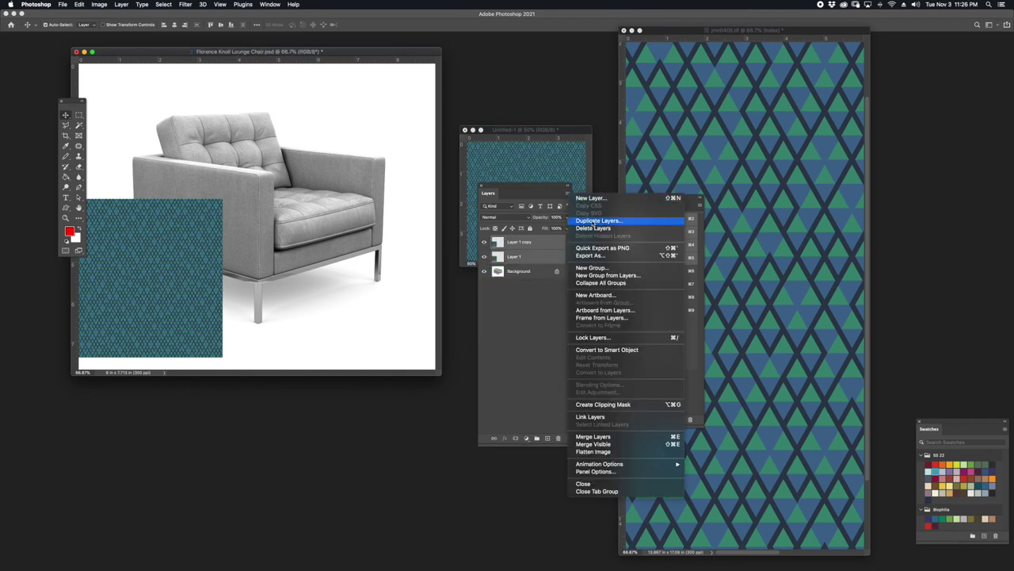
click(594, 222)
click(579, 264)
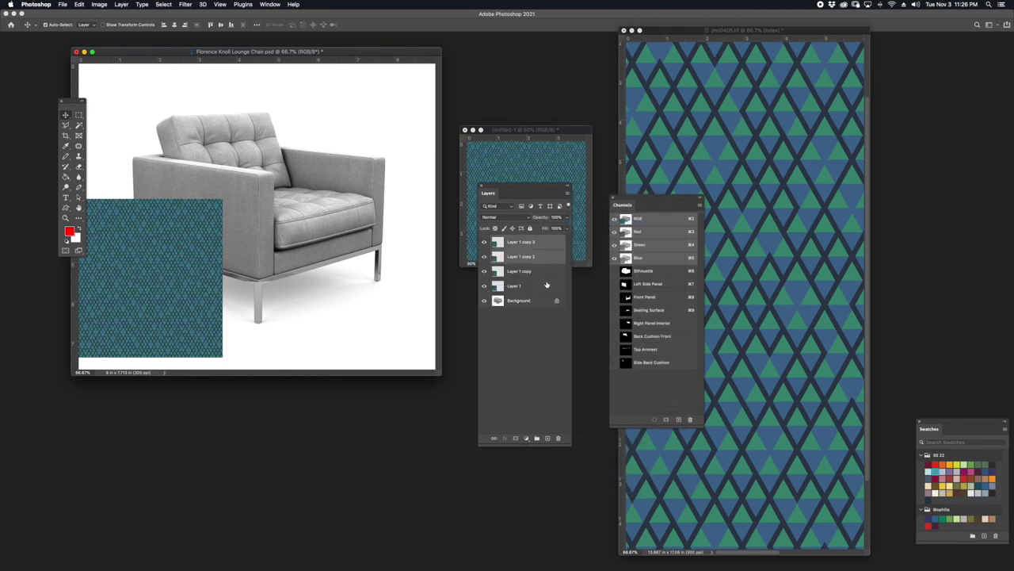
Duplicate the four pattern layers together in the chair document to make eight pattern layers
click(546, 284)
shift+click(547, 243)
click(569, 194)
click(602, 218)
click(578, 265)
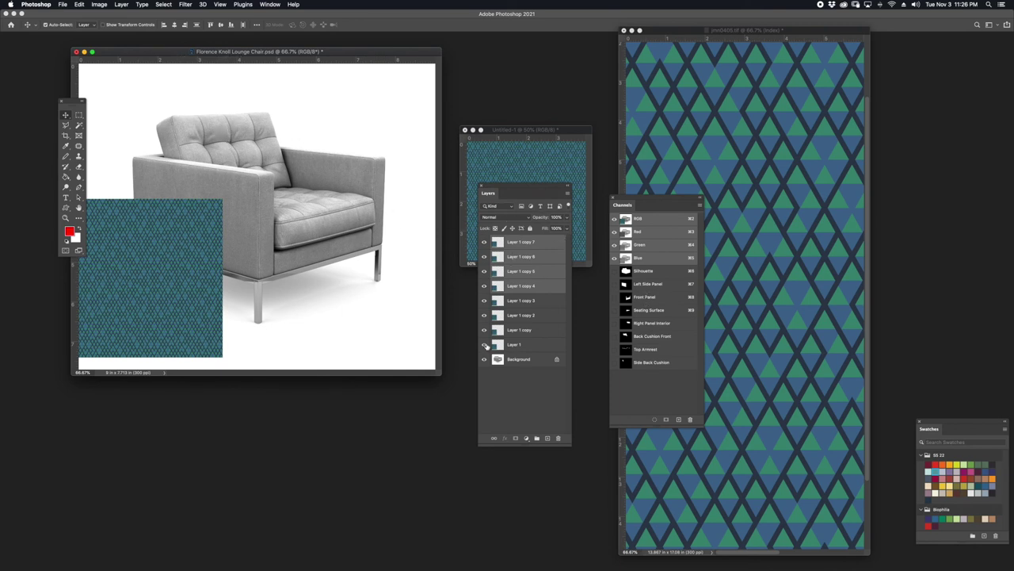
Hide all pattern layers except the topmost, lower its opacity to 51%, and position the pattern over the chair's left side
drag(485, 346, 486, 270)
drag(145, 236, 233, 187)
click(567, 217)
drag(563, 227, 549, 230)
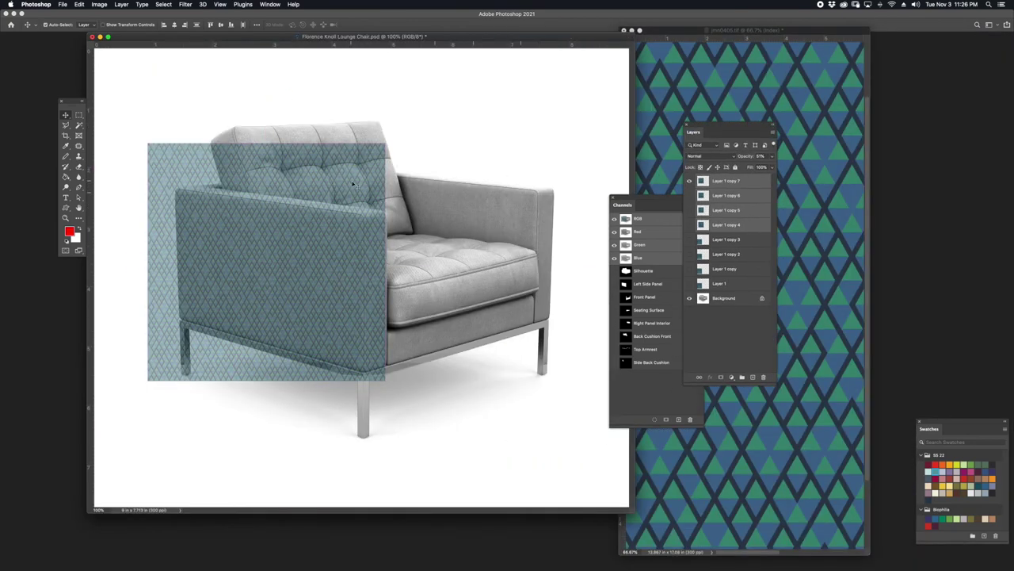
drag(354, 184, 331, 252)
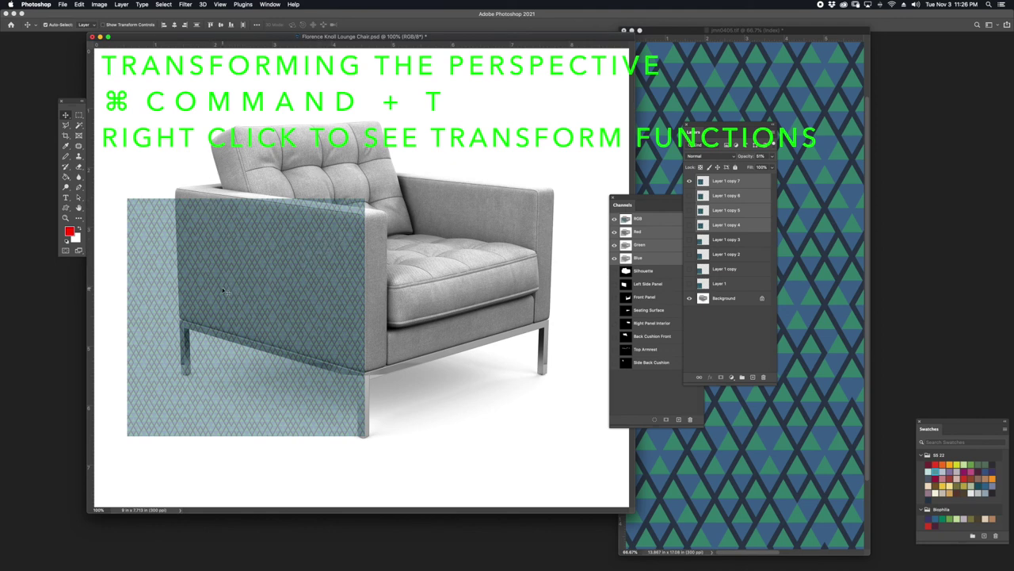
drag(242, 265, 244, 262)
Distort the pattern so its corners follow the perspective of the chair's left side panel, and apply the transformation
click(80, 5)
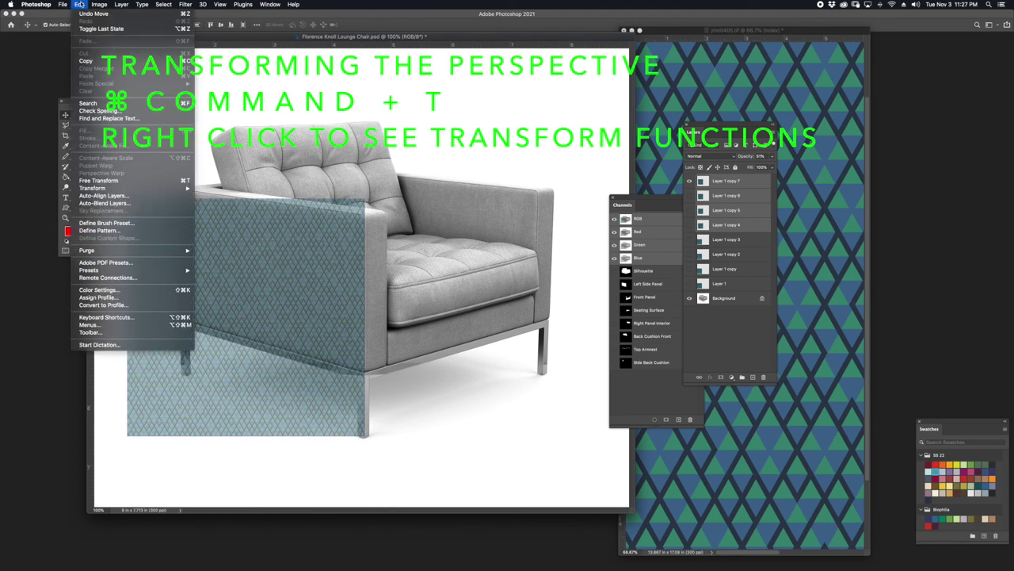
mouse_move(115, 188)
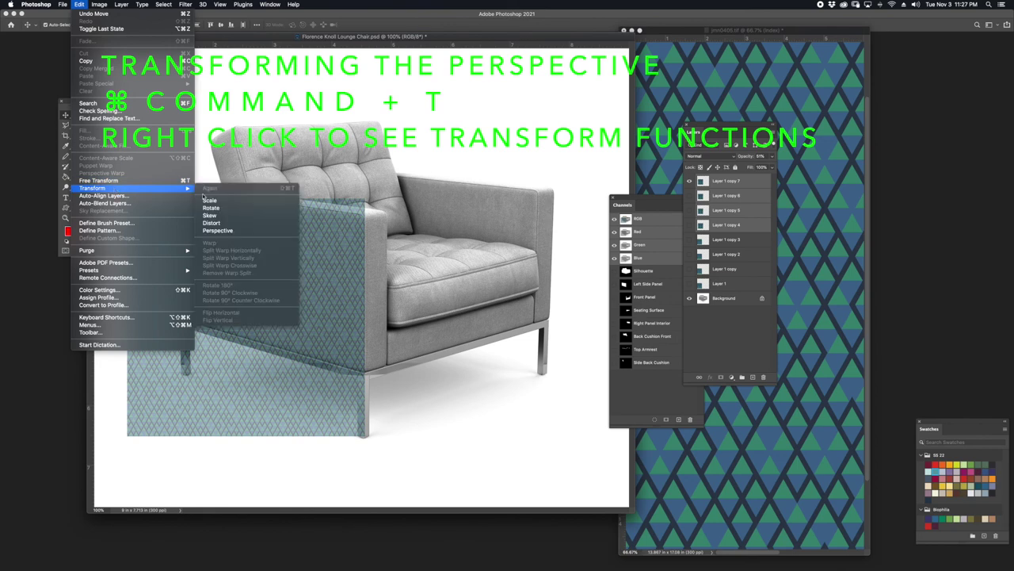
click(211, 222)
drag(136, 202, 179, 193)
drag(128, 435, 180, 376)
drag(172, 191, 175, 136)
drag(365, 199, 367, 125)
drag(365, 435, 366, 438)
drag(181, 377, 178, 373)
drag(174, 137, 167, 118)
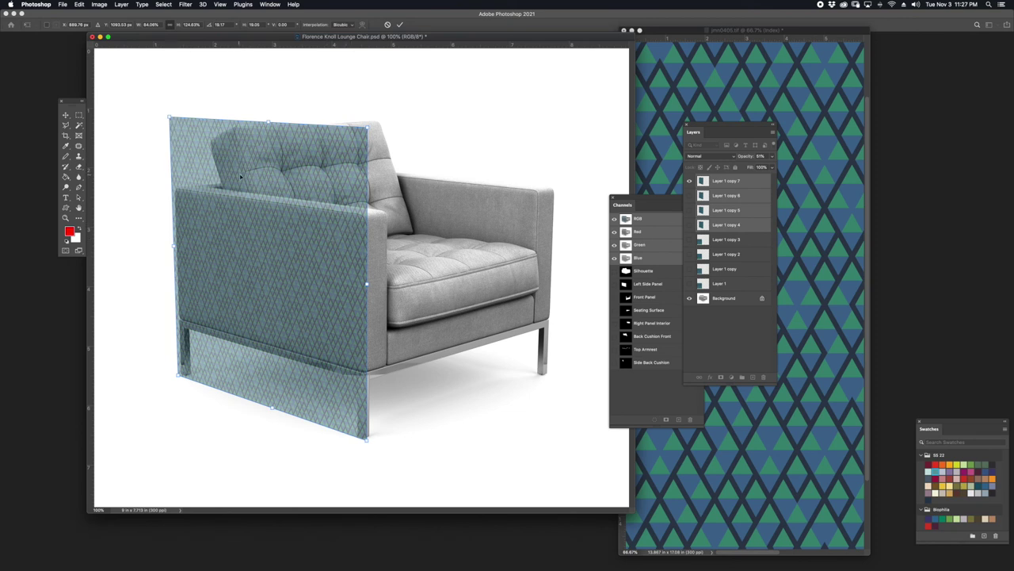
drag(169, 118, 171, 117)
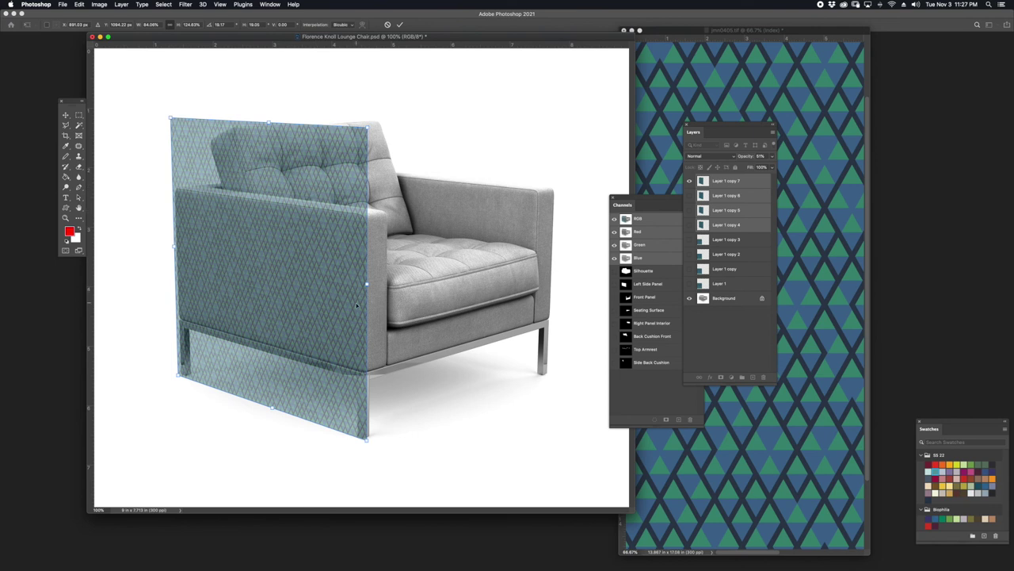
key(Return)
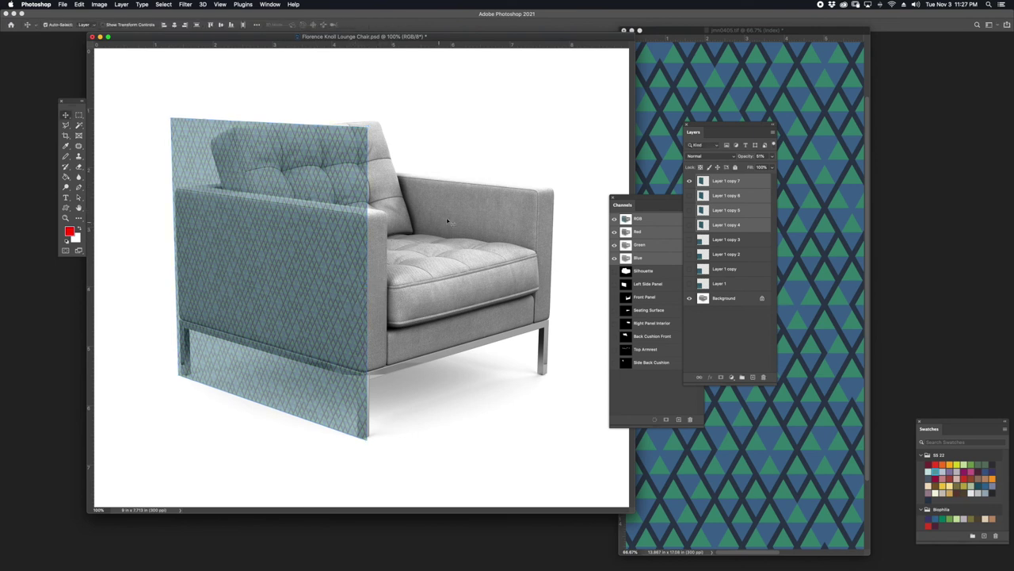
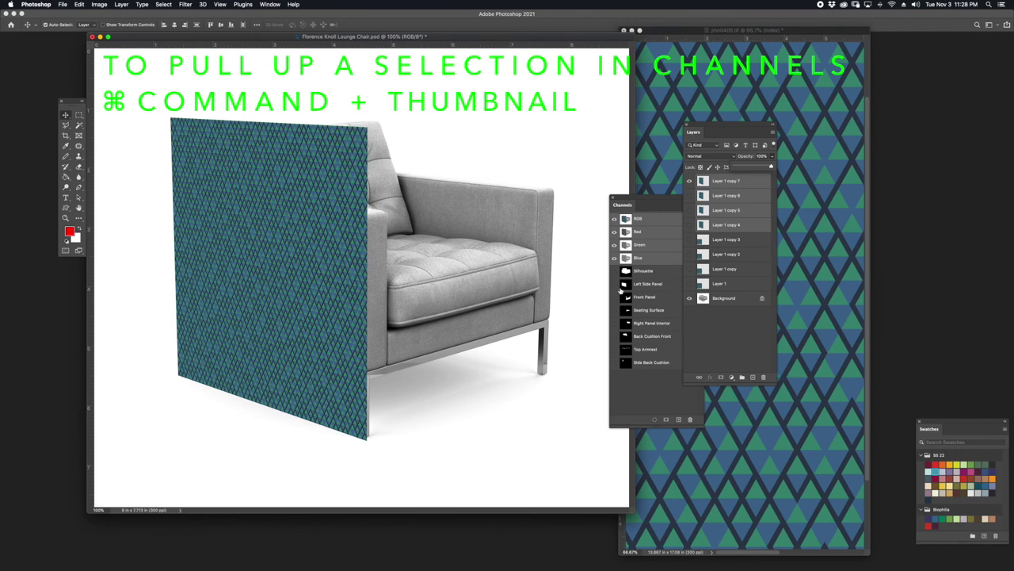
Load the Left Side Panel channel as a selection, try deleting the pattern inside it, and undo that deletion
drag(655, 211, 627, 208)
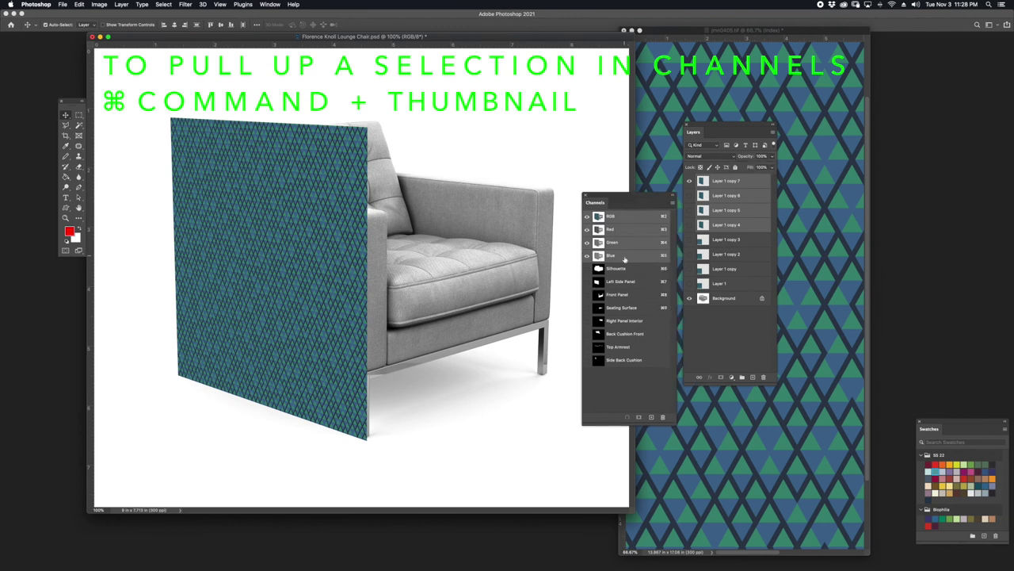
key(super)
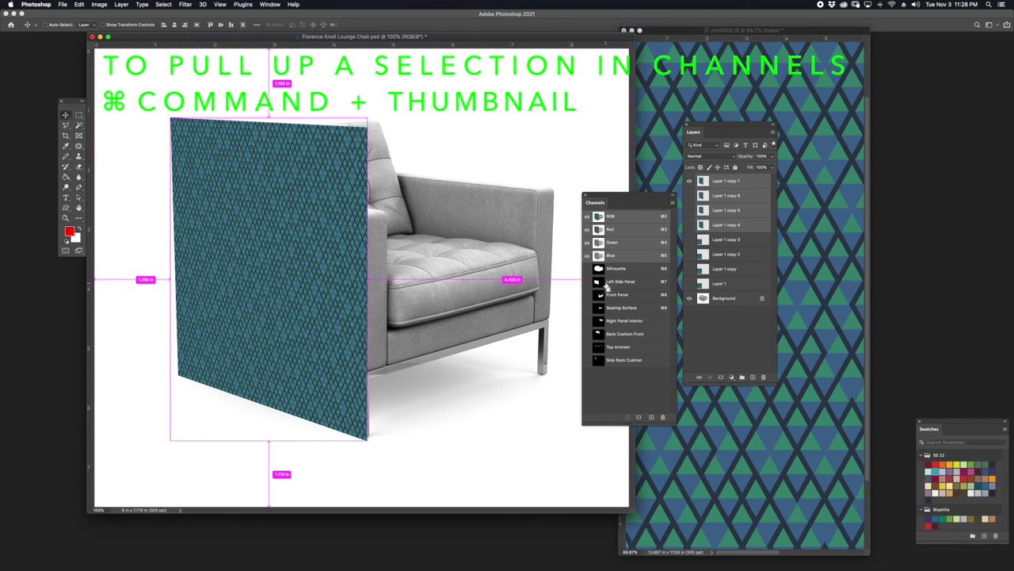
super+click(599, 282)
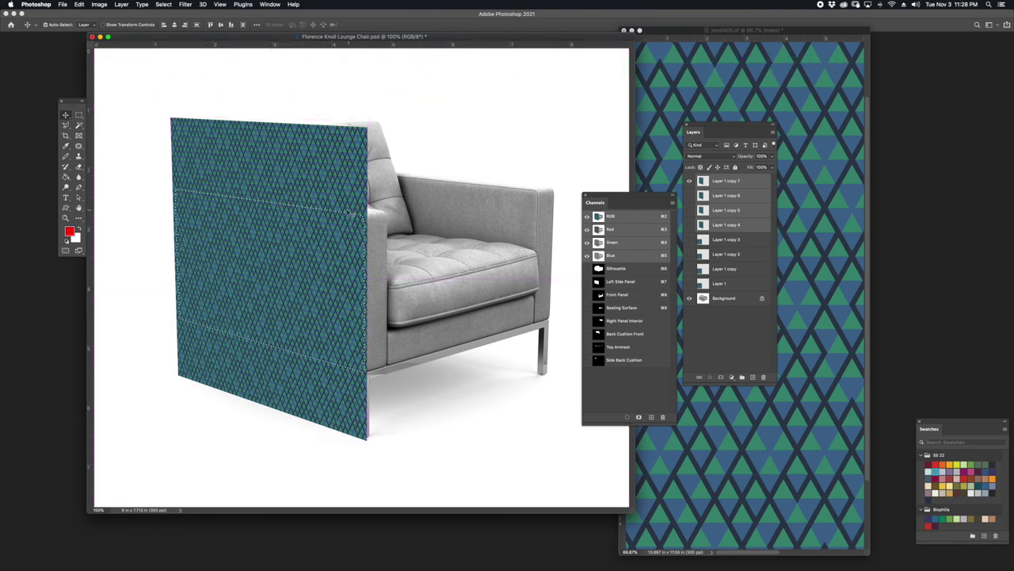
key(Delete)
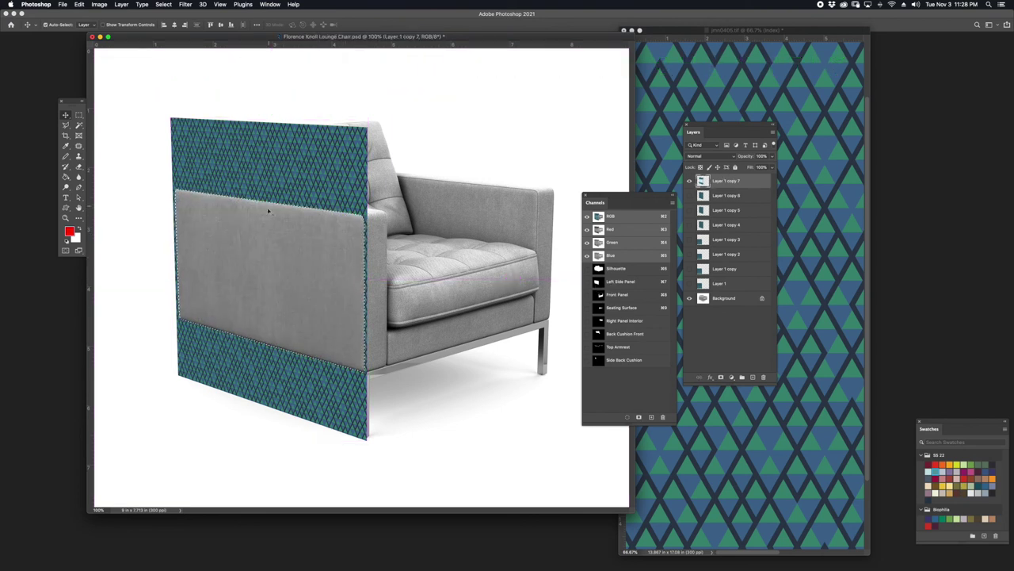
key(super+z)
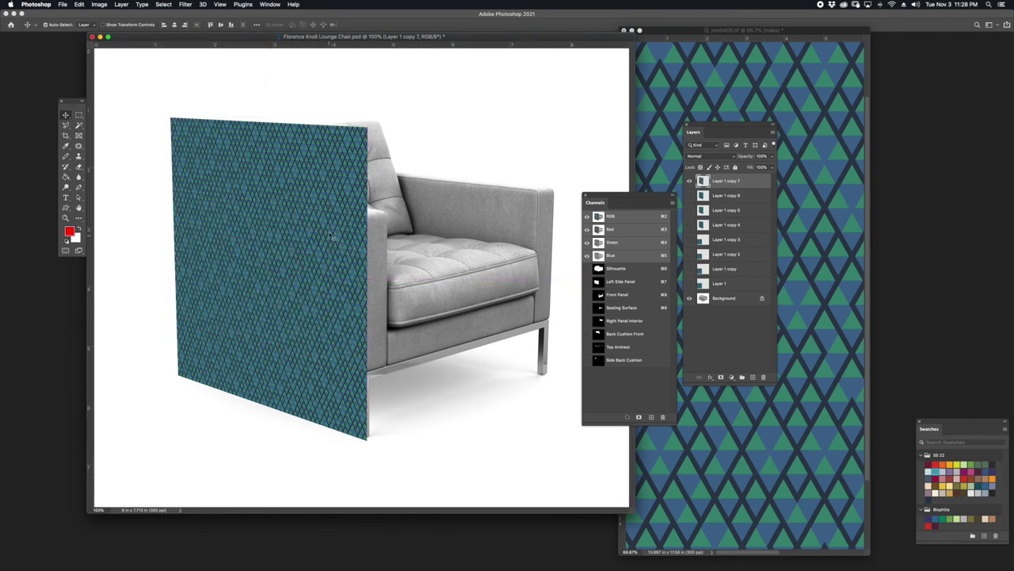
Invert the selection and delete the pattern outside the chair's left side panel
click(163, 4)
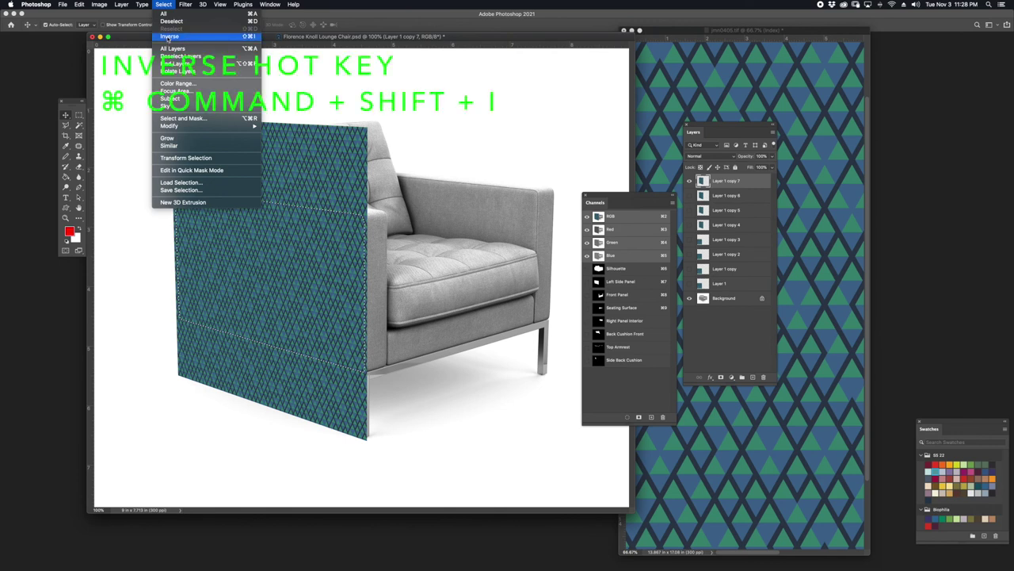
click(168, 37)
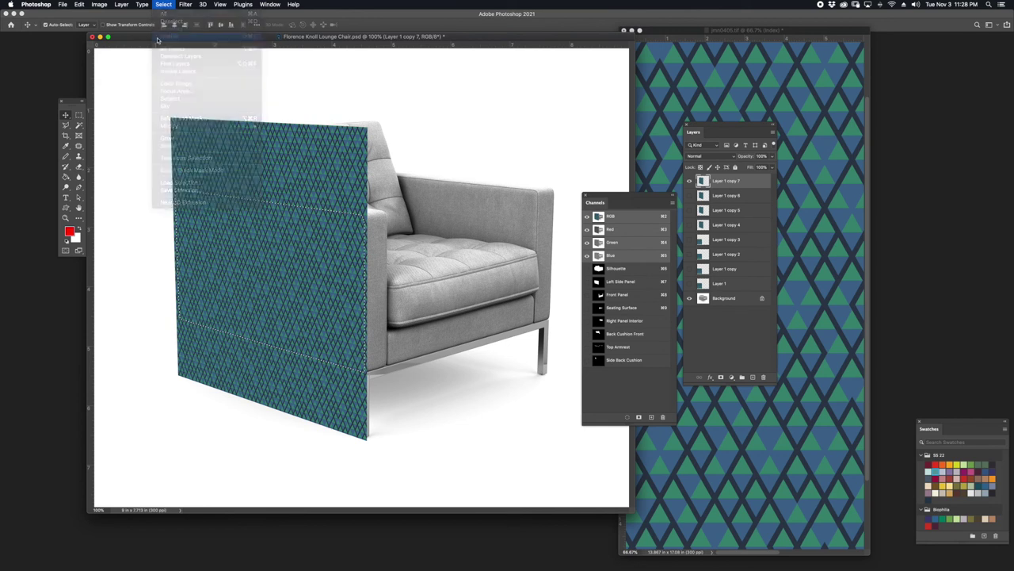
key(Delete)
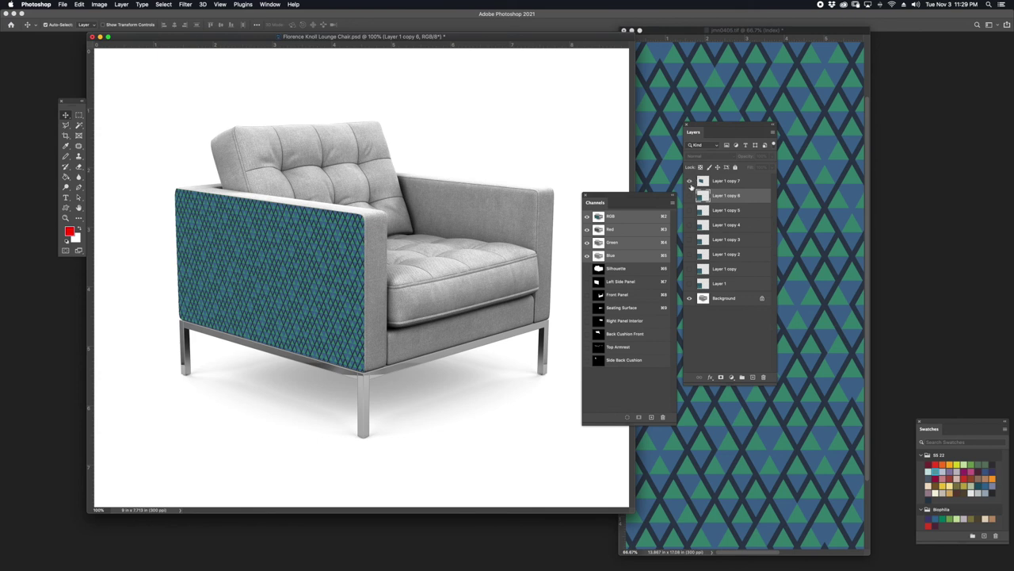
Hide the left side pattern, show Layer 1 copy 6, and position it over the chair's front at about 52% opacity
click(689, 181)
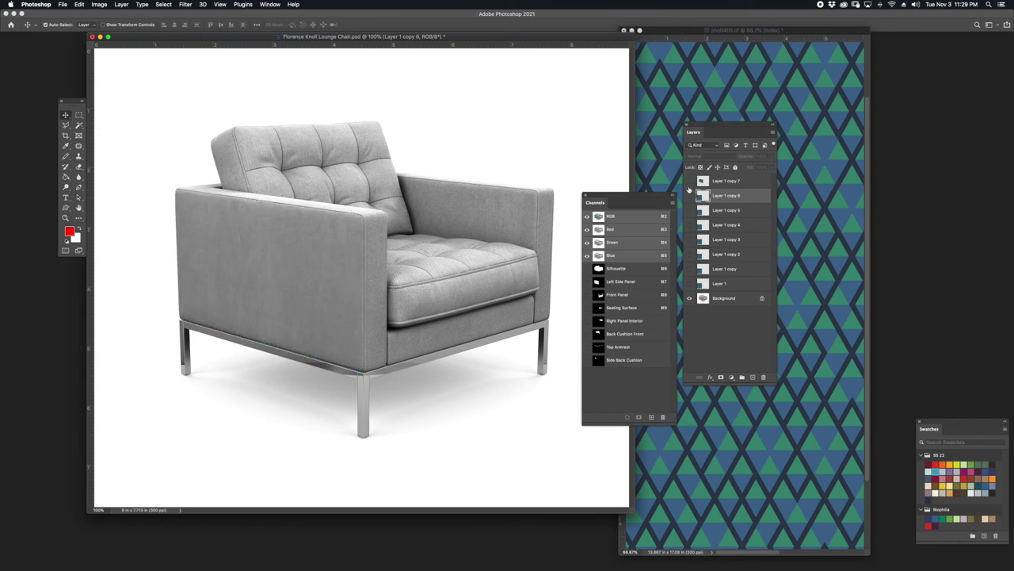
click(688, 197)
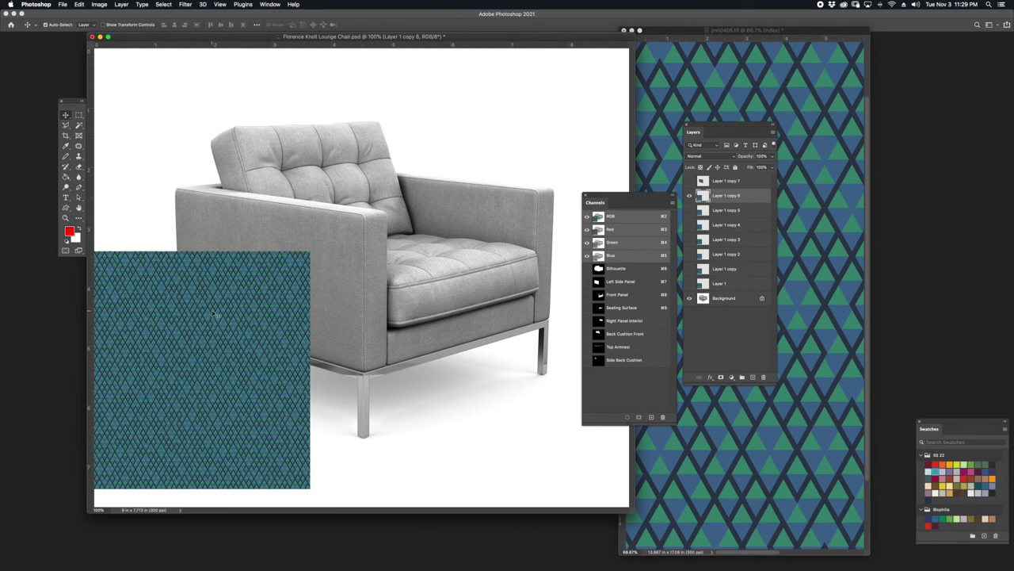
drag(210, 325, 473, 252)
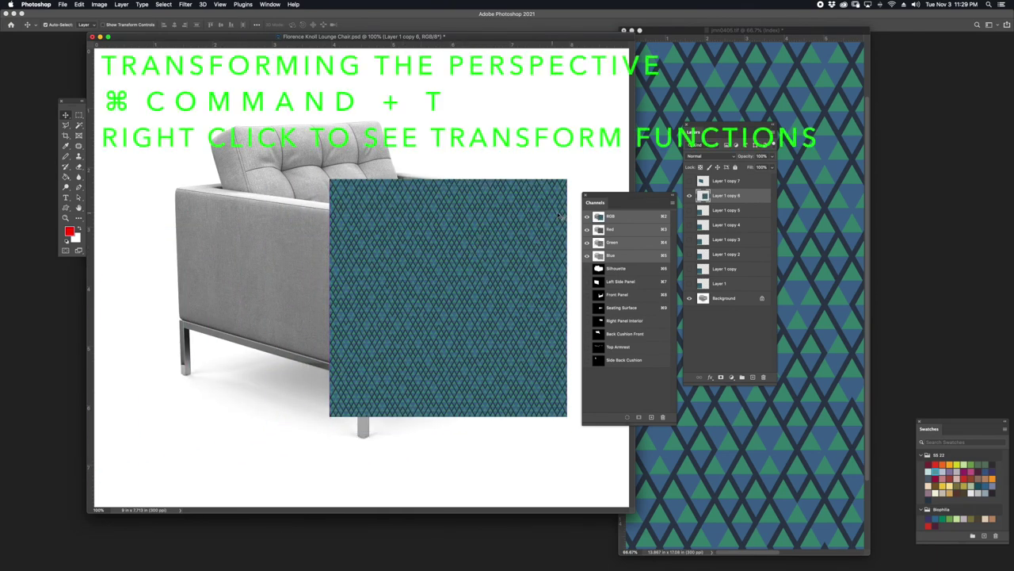
click(773, 157)
click(755, 168)
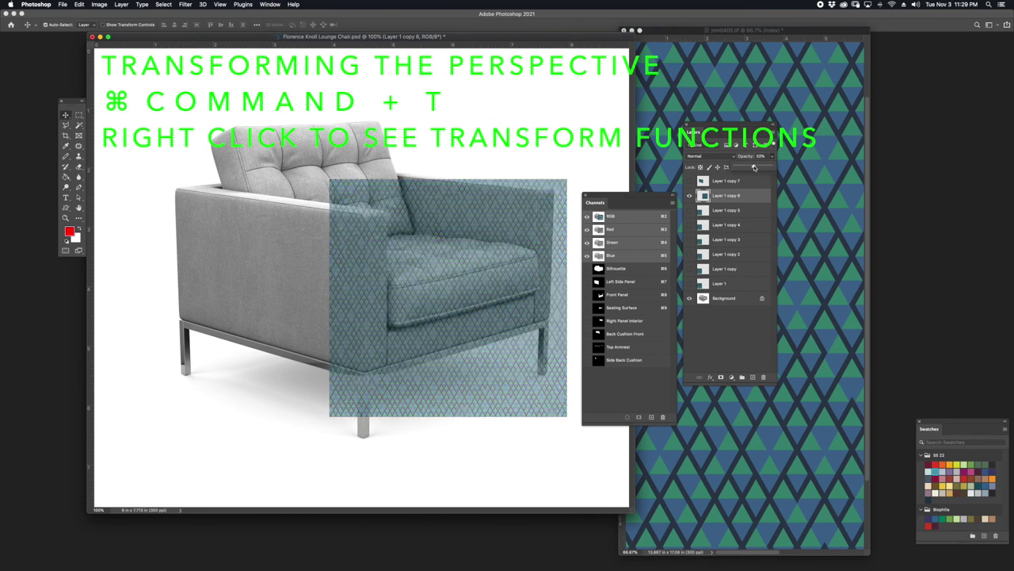
drag(462, 272, 453, 285)
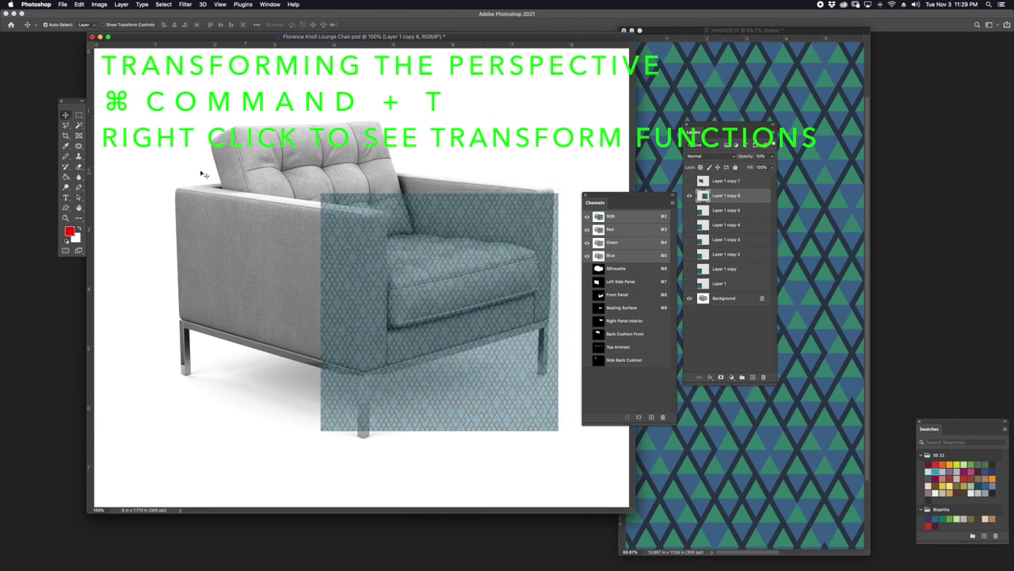
Distort the Layer 1 copy 6 pattern to follow the perspective of the chair's front, and apply the transformation
click(79, 5)
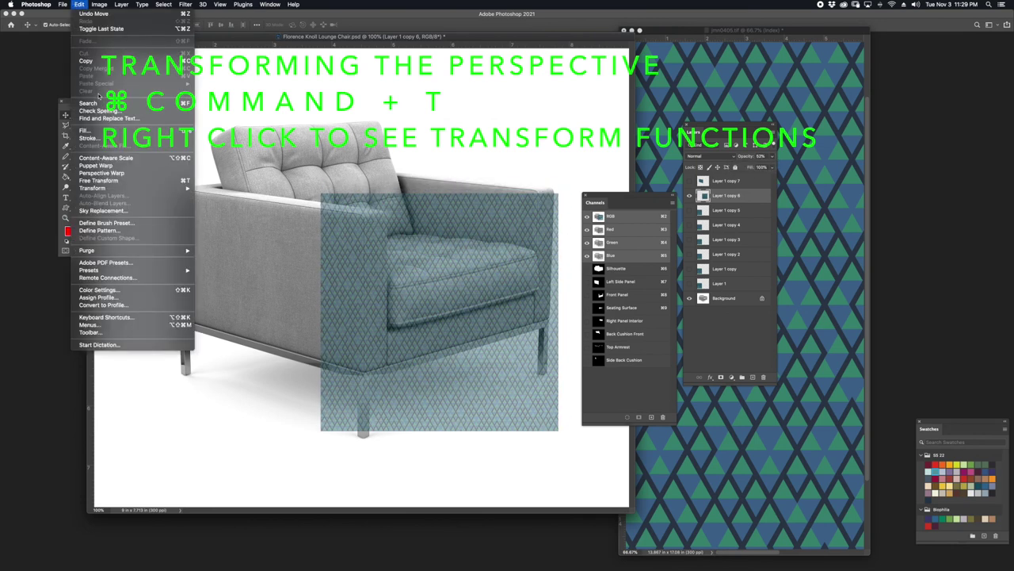
mouse_move(121, 191)
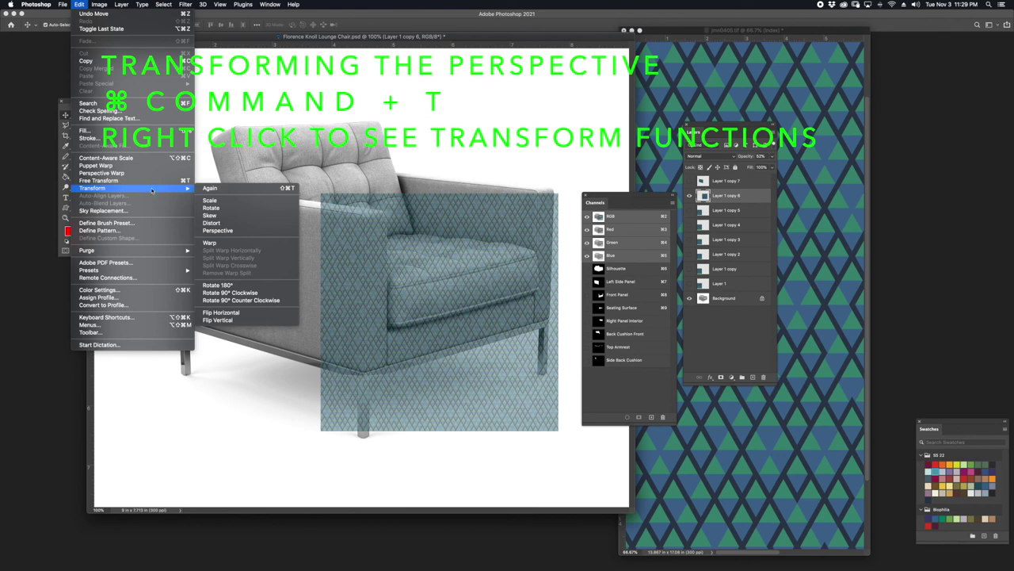
click(213, 222)
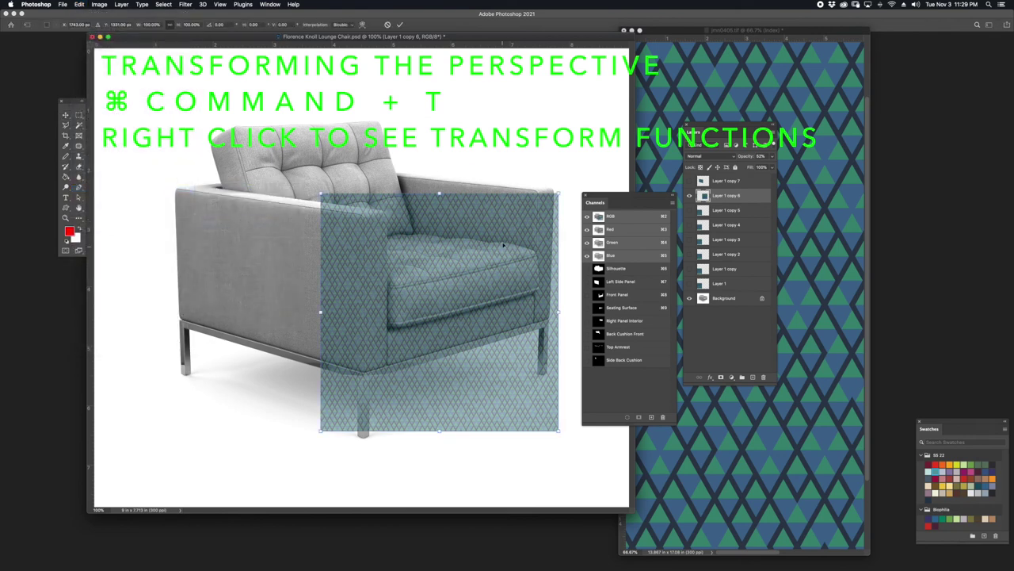
drag(559, 313, 549, 254)
drag(320, 311, 361, 320)
drag(549, 138, 559, 136)
drag(362, 202, 363, 149)
key(Return)
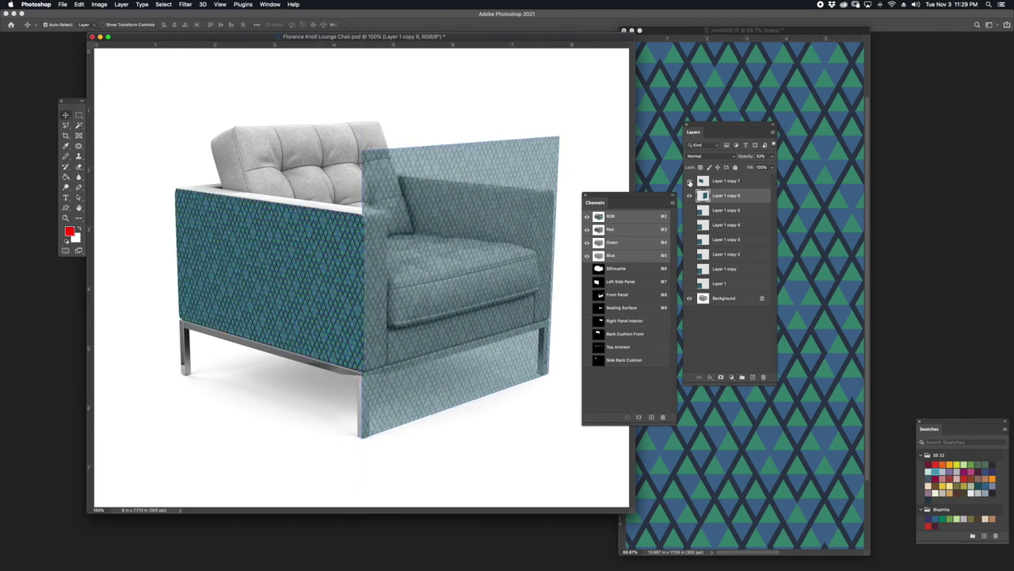
Hide the left side pattern layer and set the front pattern's opacity to 100%
click(688, 193)
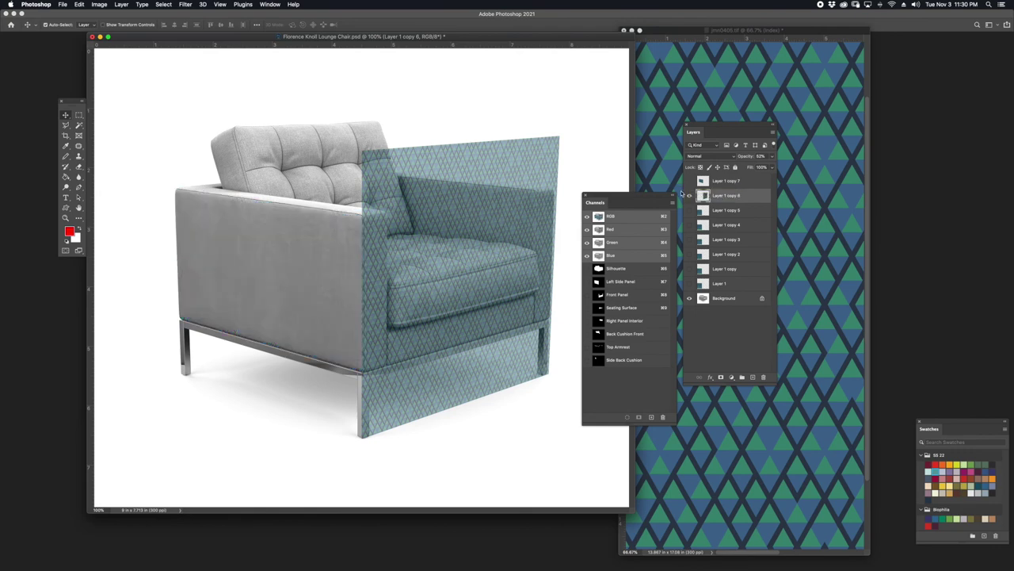
click(772, 167)
drag(775, 169, 777, 177)
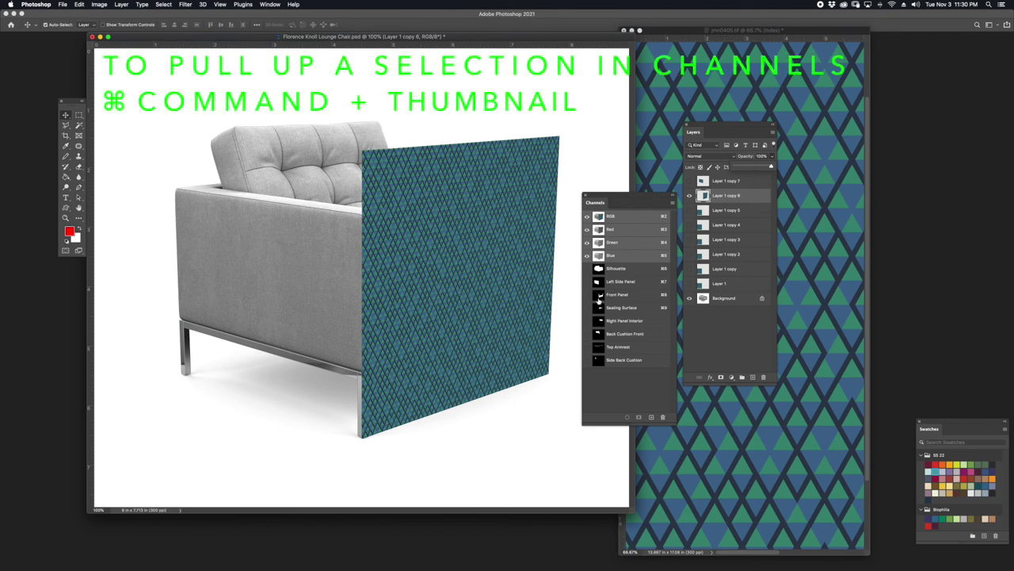
Trim the pattern to the chair's front by loading the Front Panel channel as a selection, inverting it and deleting the excess
key(super)
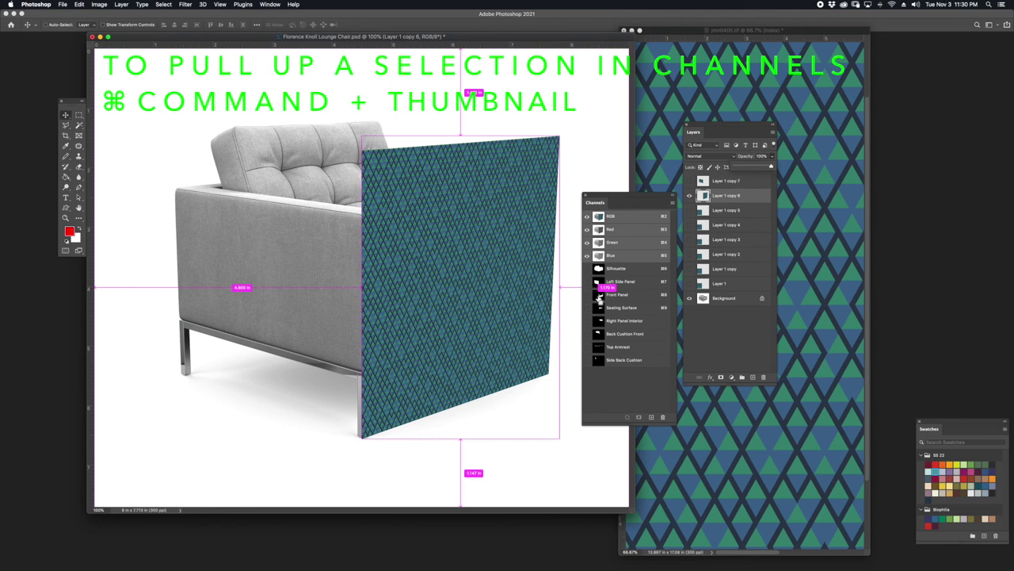
super+click(600, 296)
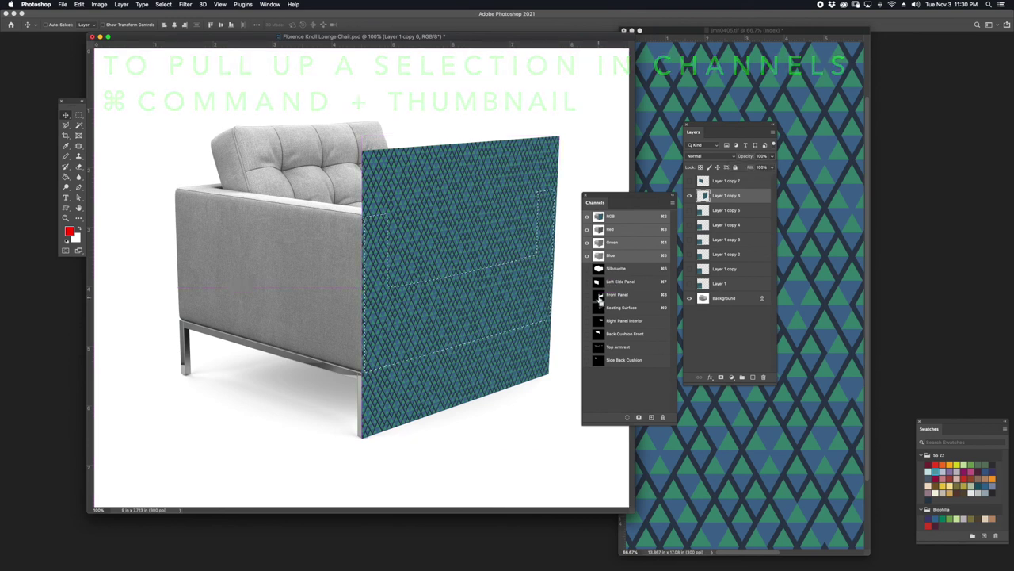
click(163, 4)
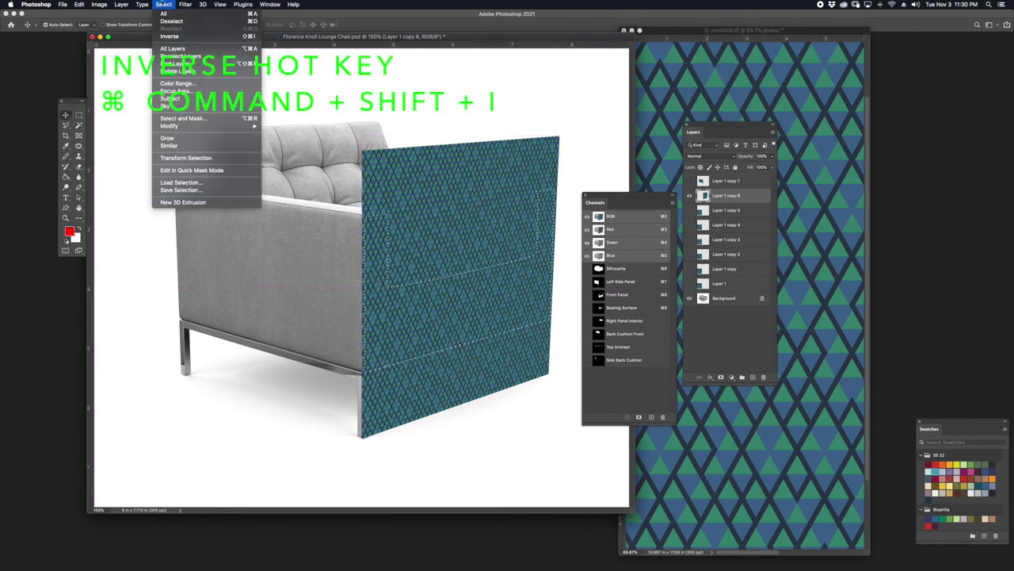
click(190, 37)
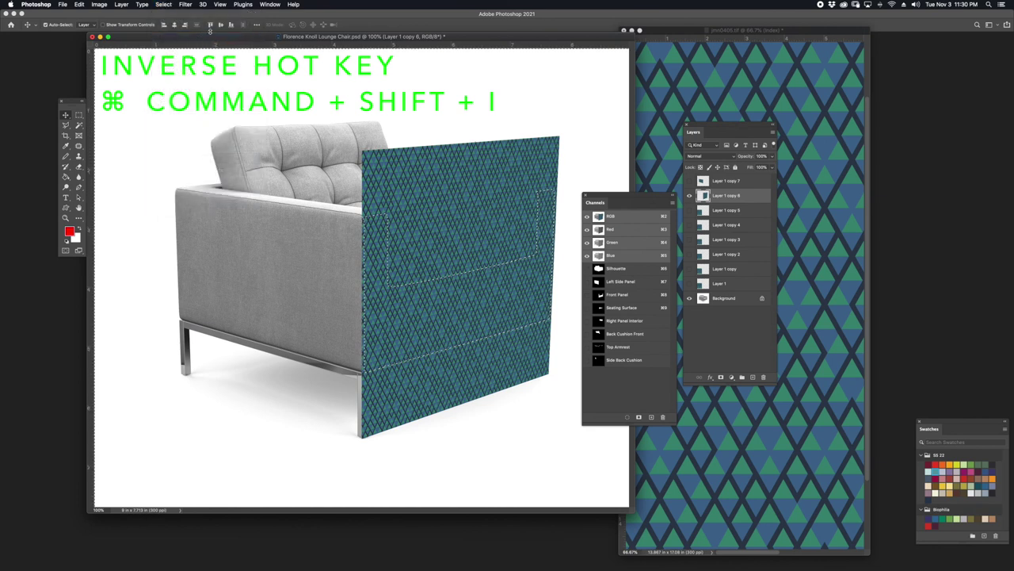
key(Delete)
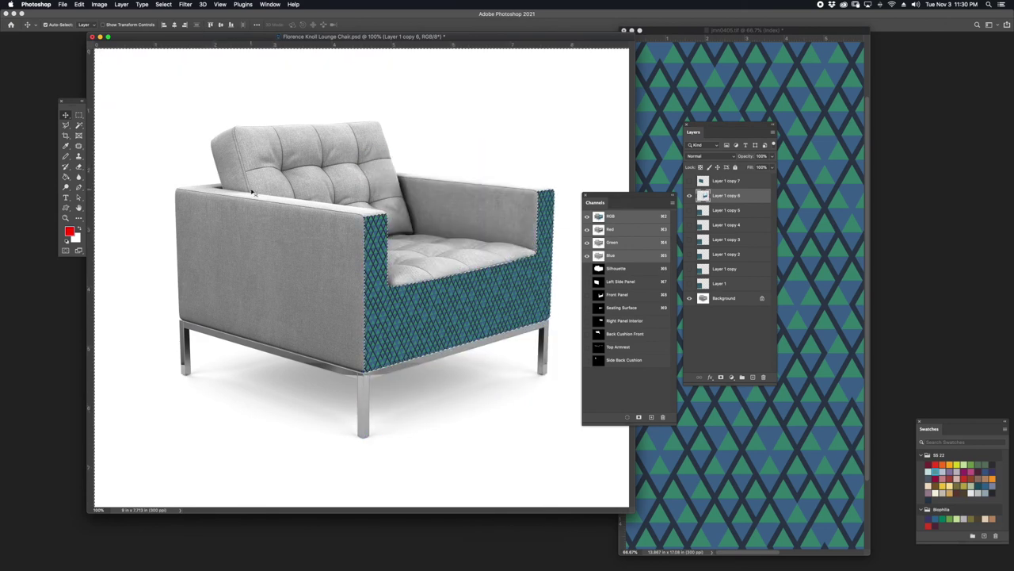
Clear the selection, then show the left side pattern layer and make it the active layer
key(super+d)
click(688, 180)
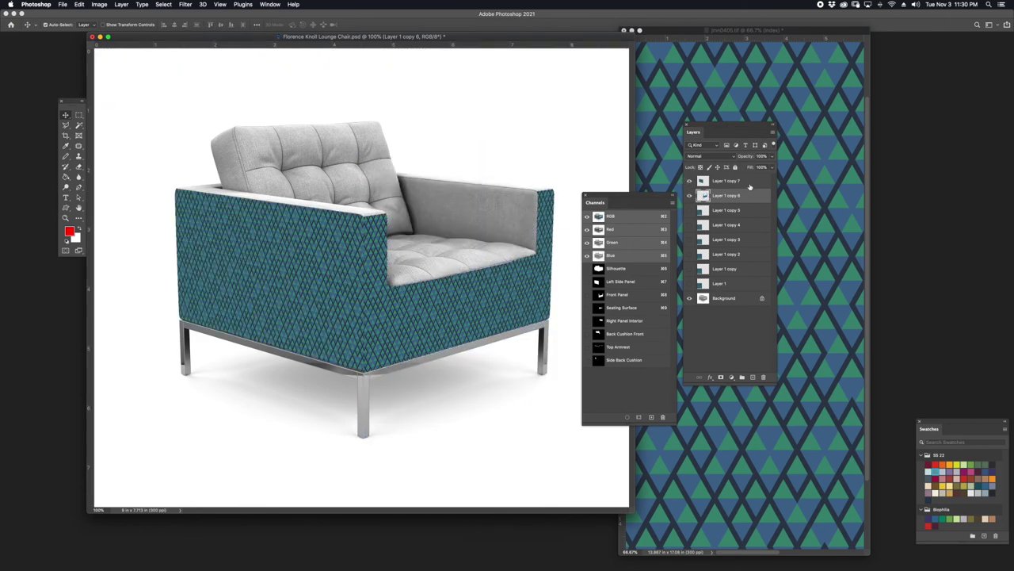
click(757, 181)
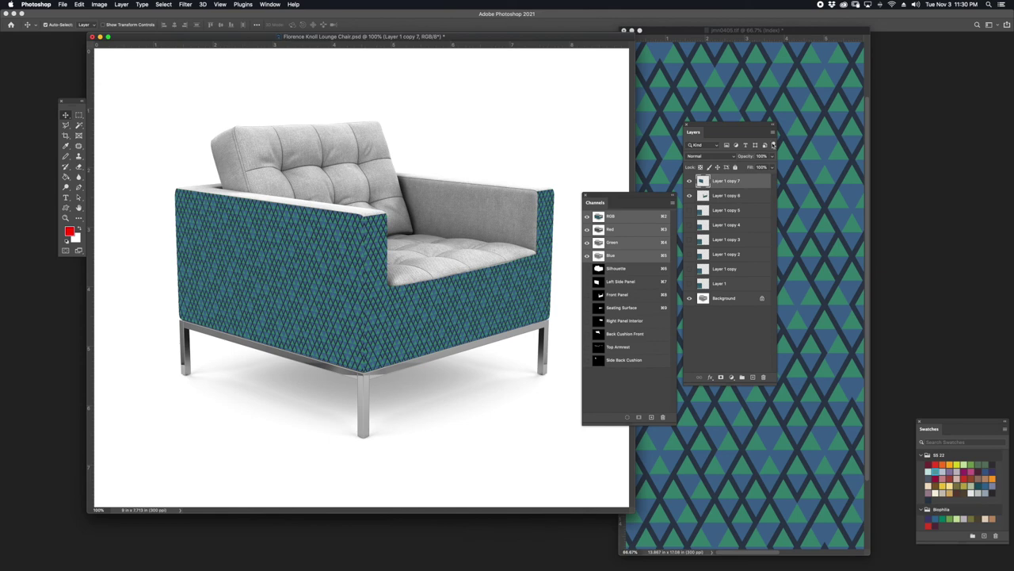
Duplicate the Layer 1 copy 7 pattern within the same document and move the duplicate over the right arm's interior
click(775, 138)
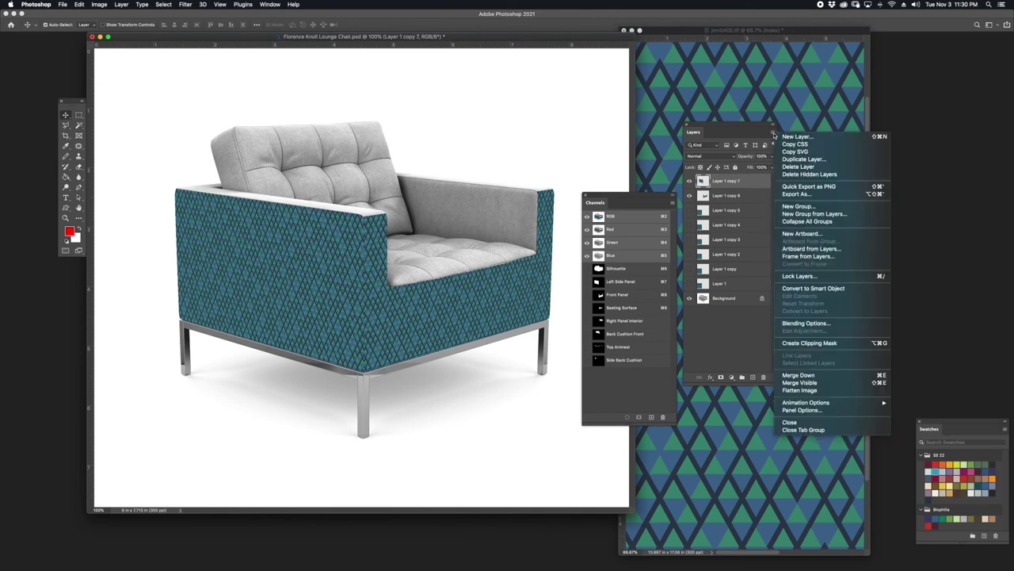
click(773, 136)
click(773, 137)
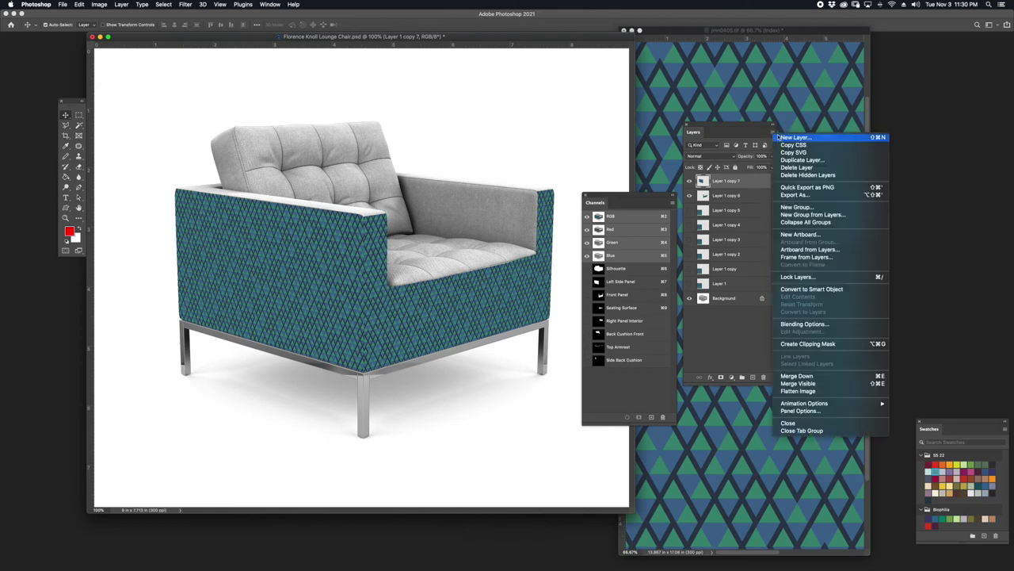
click(808, 158)
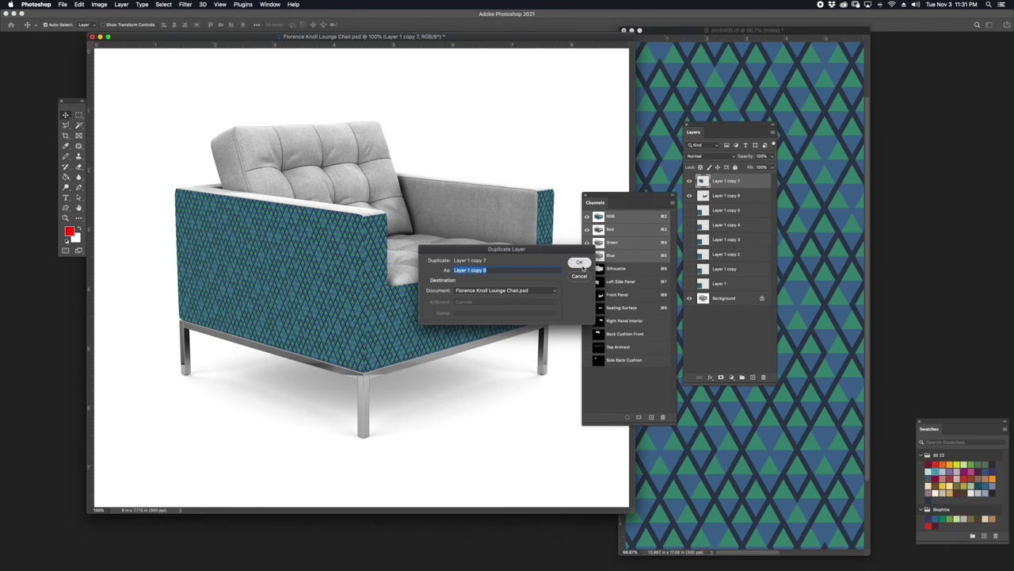
click(579, 262)
drag(296, 263, 465, 234)
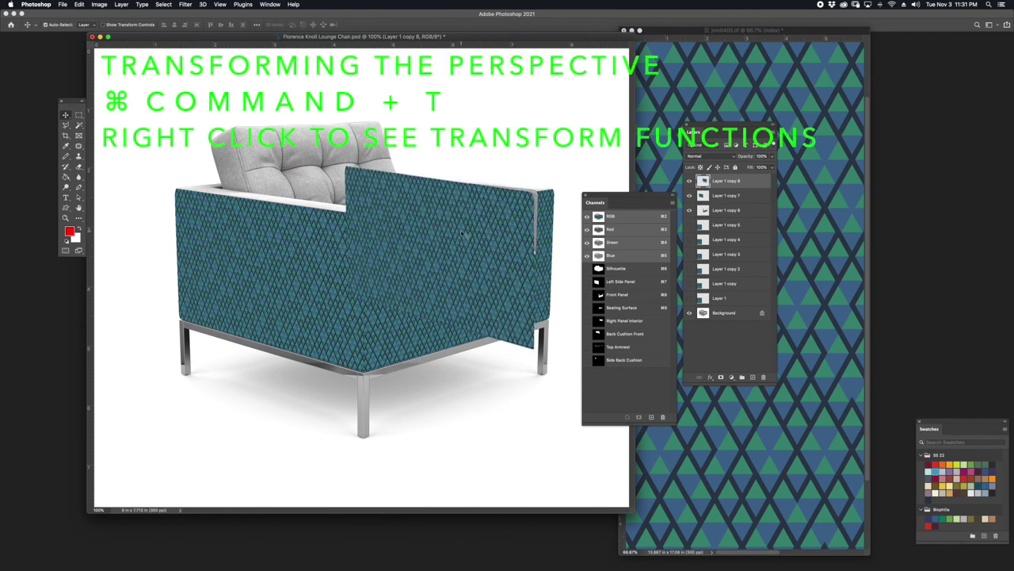
Start a free transform on the duplicated pattern and lower its opacity to about 55%
key(super+t)
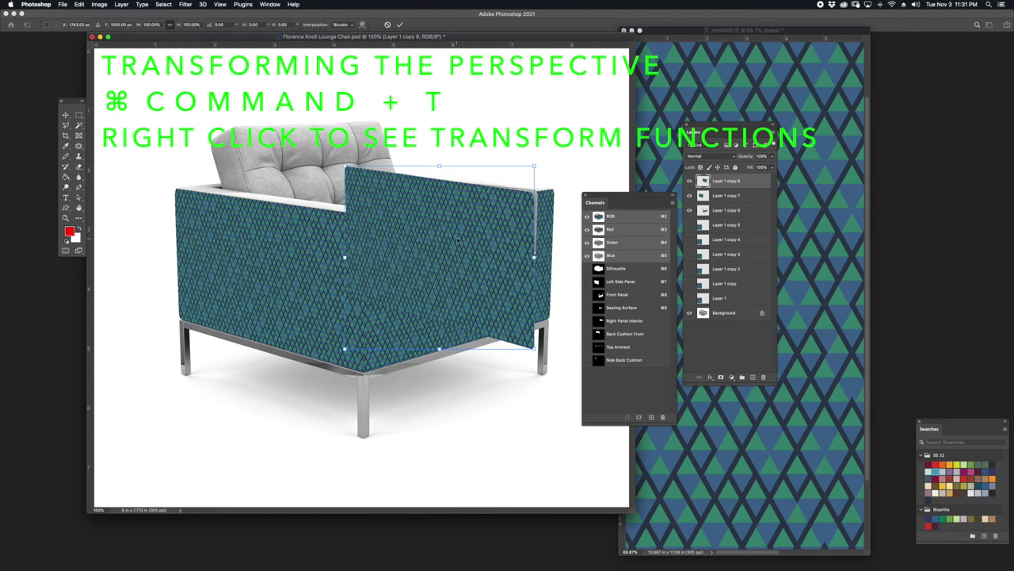
click(772, 156)
click(756, 168)
Distort the duplicated pattern to follow the perspective of the right arm's interior, and apply the transformation
right_click(435, 247)
click(440, 250)
right_click(444, 256)
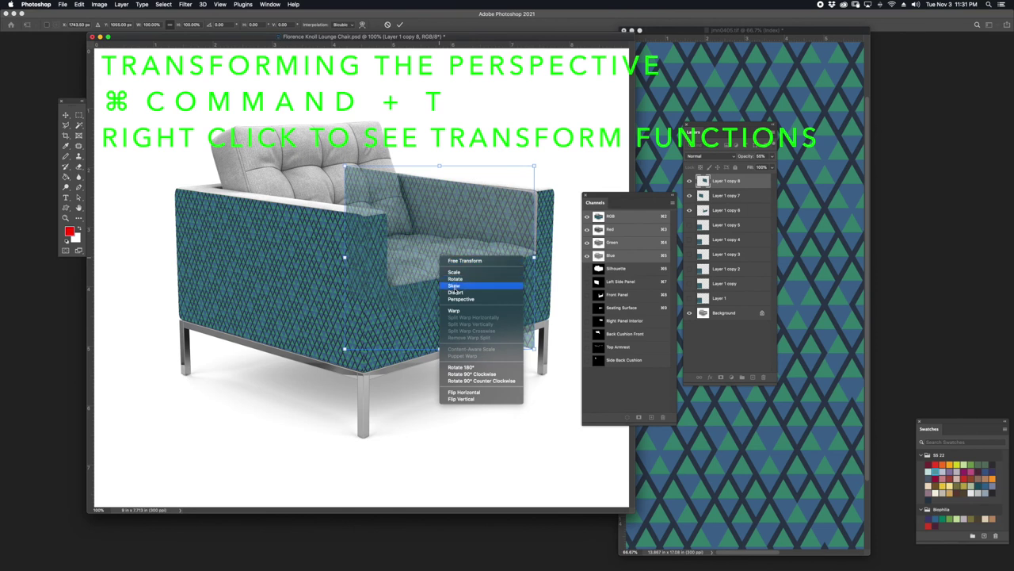
click(455, 290)
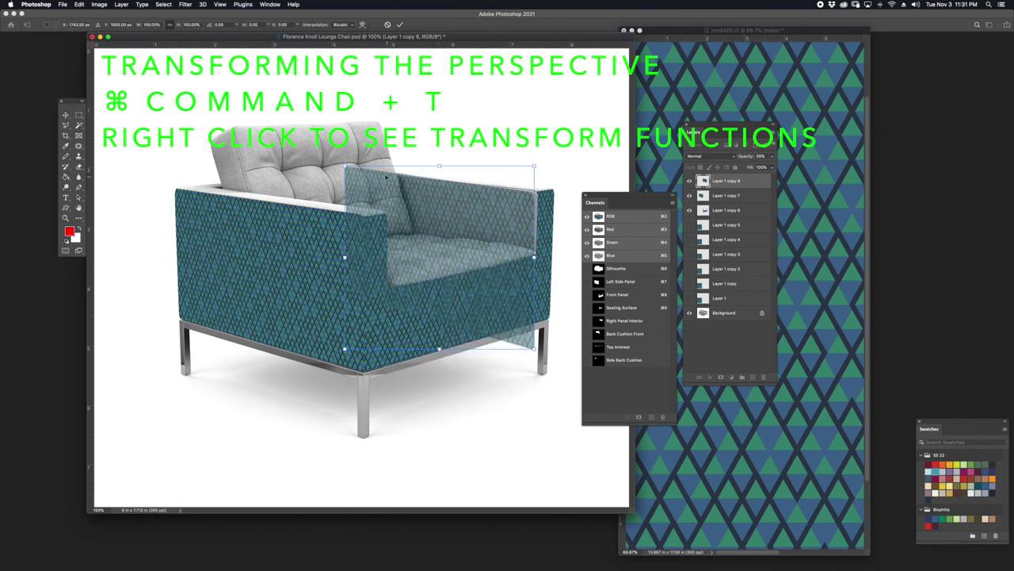
drag(534, 349, 542, 324)
drag(534, 166, 538, 165)
drag(346, 165, 357, 169)
drag(346, 349, 362, 329)
drag(360, 250, 369, 248)
drag(365, 169, 371, 170)
drag(370, 327, 371, 327)
drag(371, 328, 377, 333)
drag(374, 250, 382, 252)
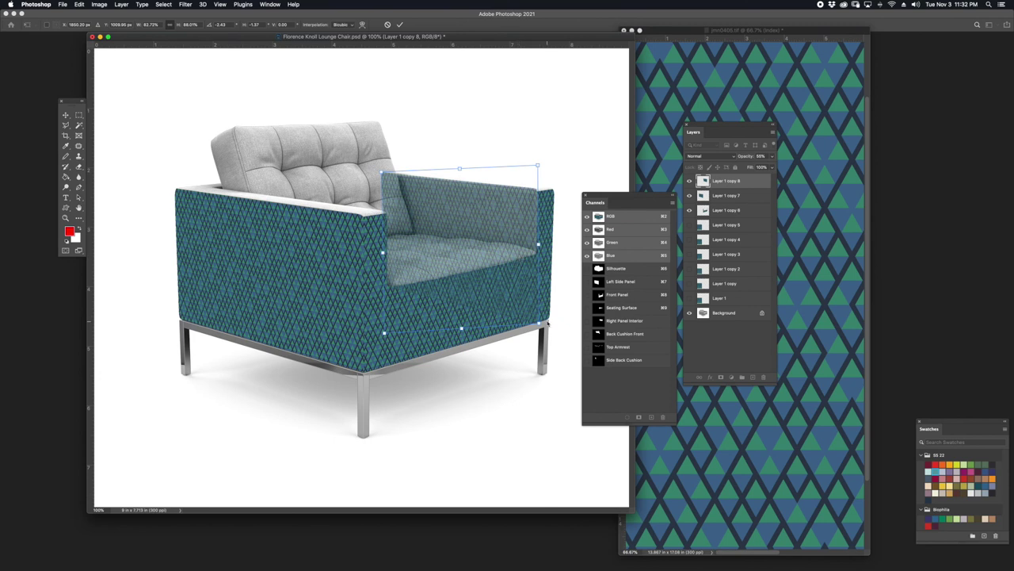
drag(385, 333, 389, 349)
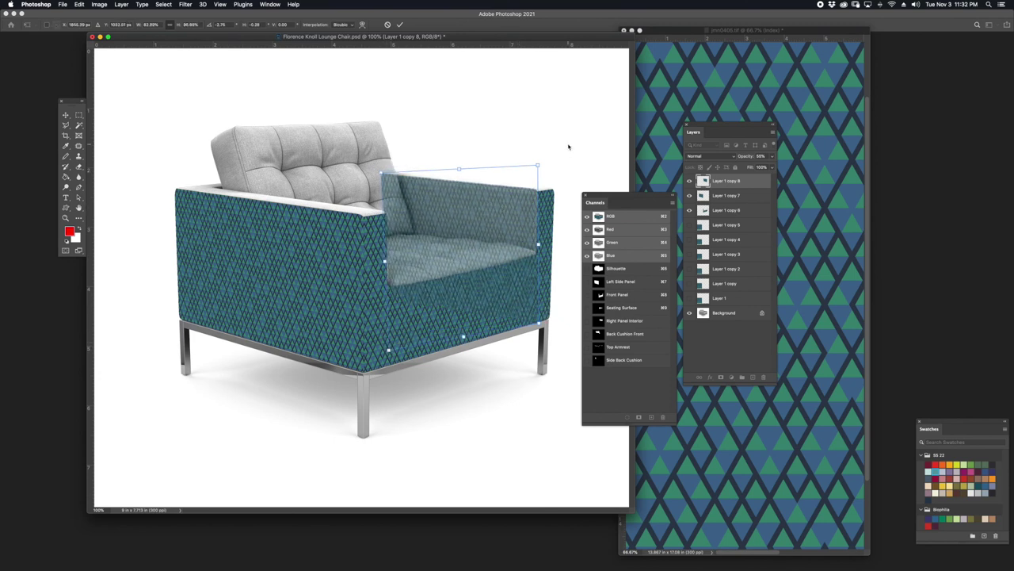
key(Return)
Set the right arm pattern's opacity to 100% and trim it to the Right Panel Interior channel by deleting the inverted selection, then deselect
click(772, 156)
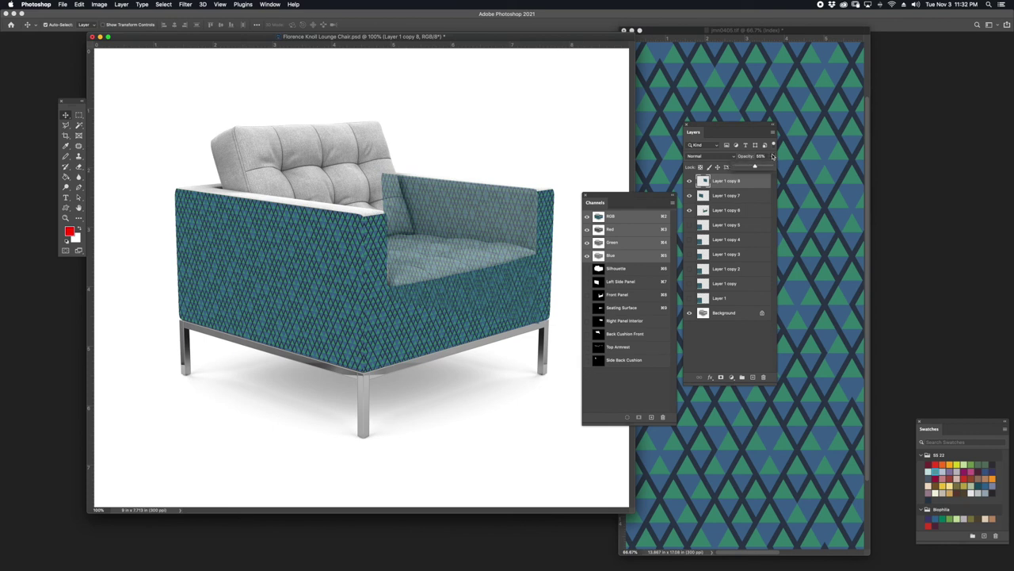
drag(757, 168, 799, 171)
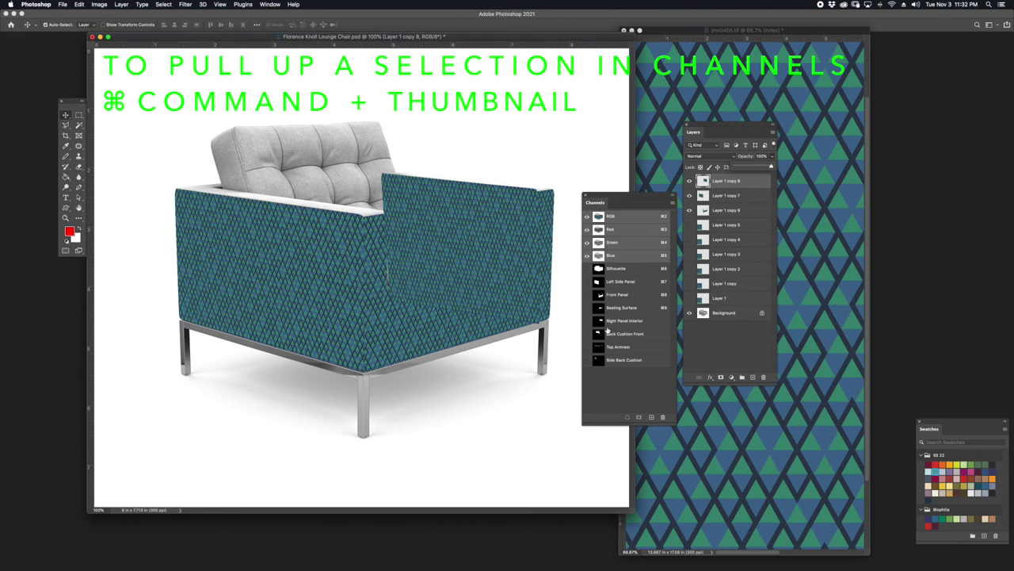
key(super)
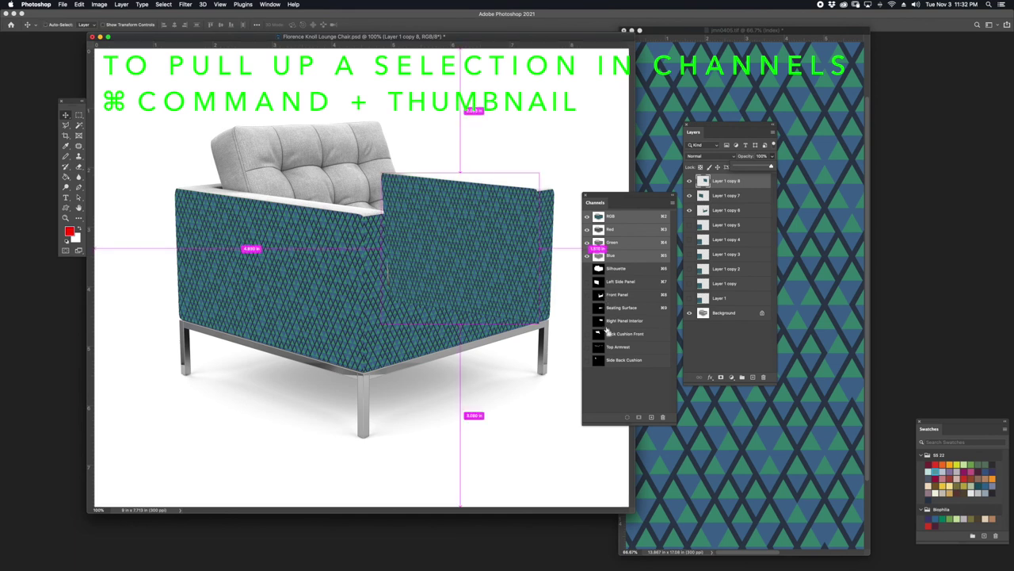
super+click(600, 323)
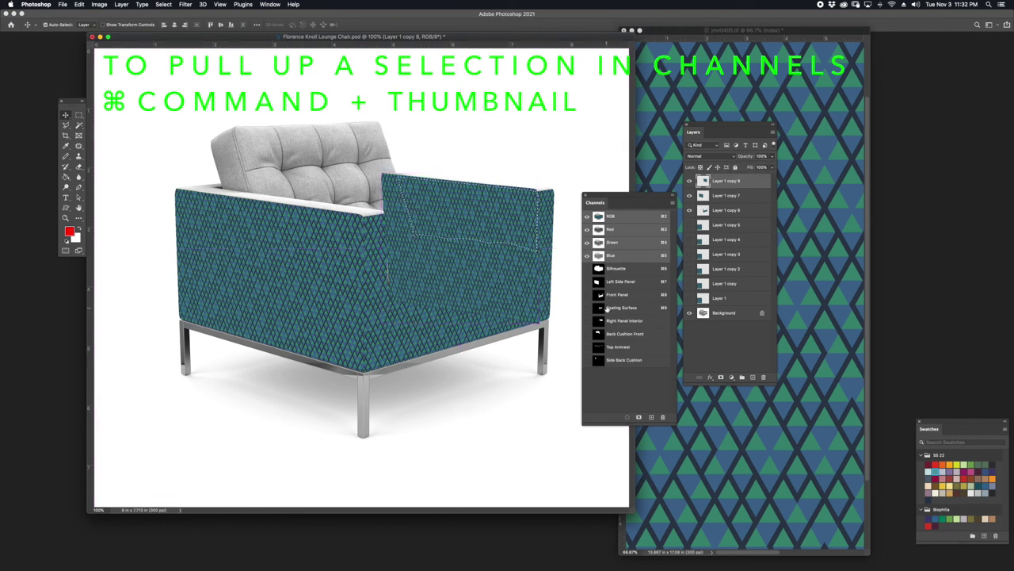
click(169, 4)
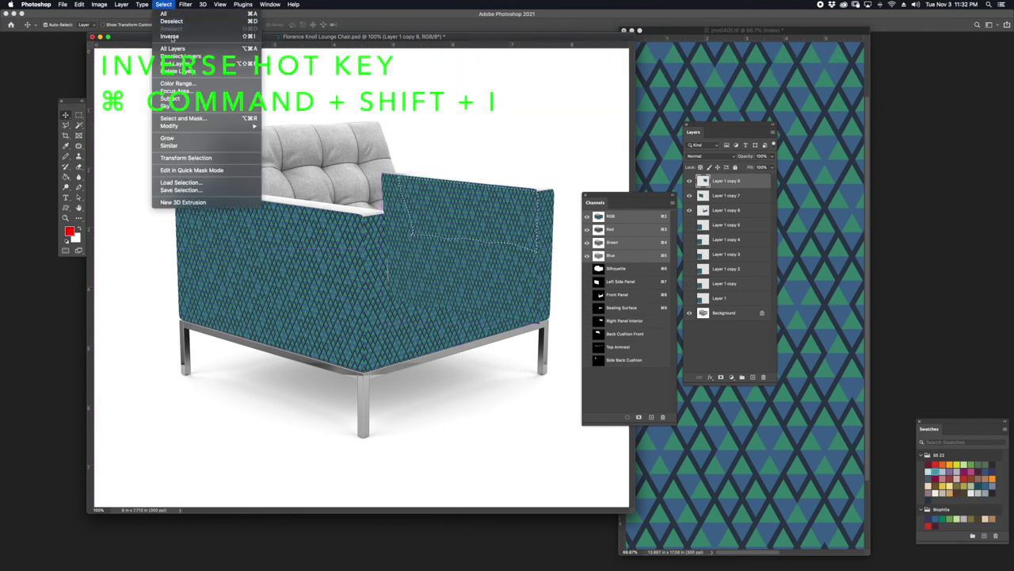
click(169, 36)
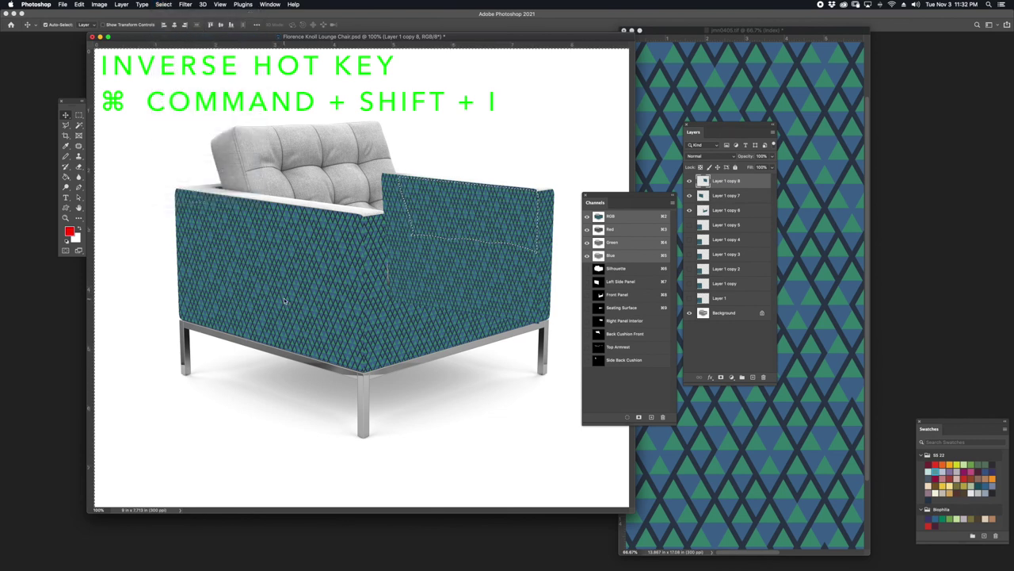
key(Delete)
key(super+d)
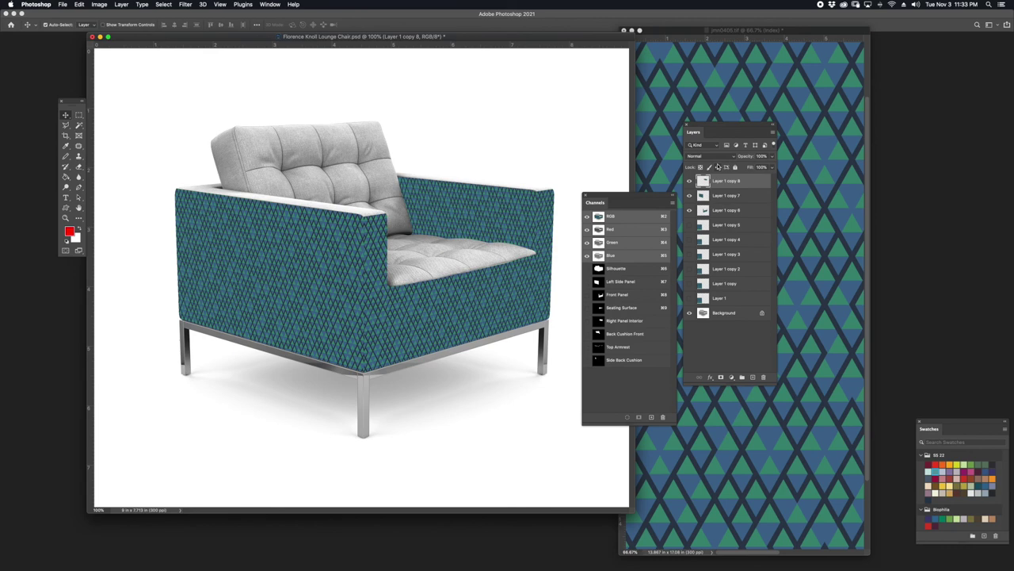
Hide the three finished pattern layers, show Layer 1 copy 5, and move it over the chair's seat
drag(690, 206, 689, 212)
click(689, 225)
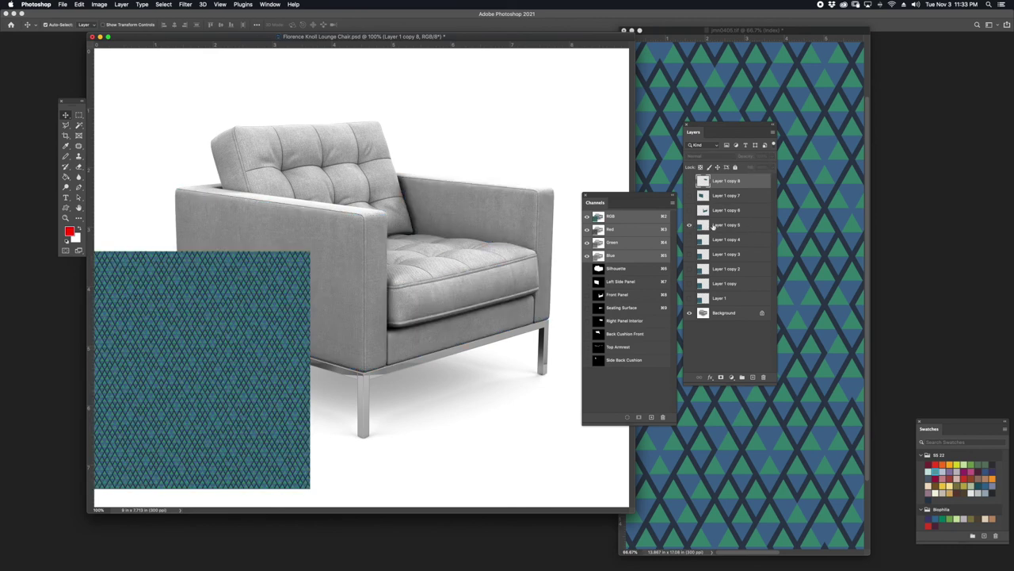
drag(208, 347, 411, 231)
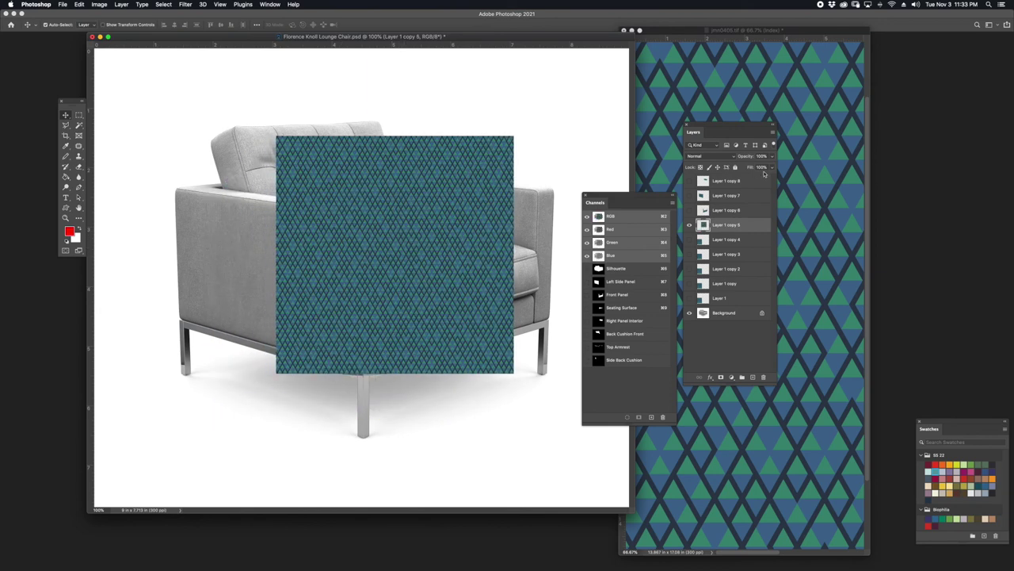
Lower the Layer 1 copy 5 opacity to 57% and shift the pattern sideways to cover the seat
click(772, 156)
click(753, 168)
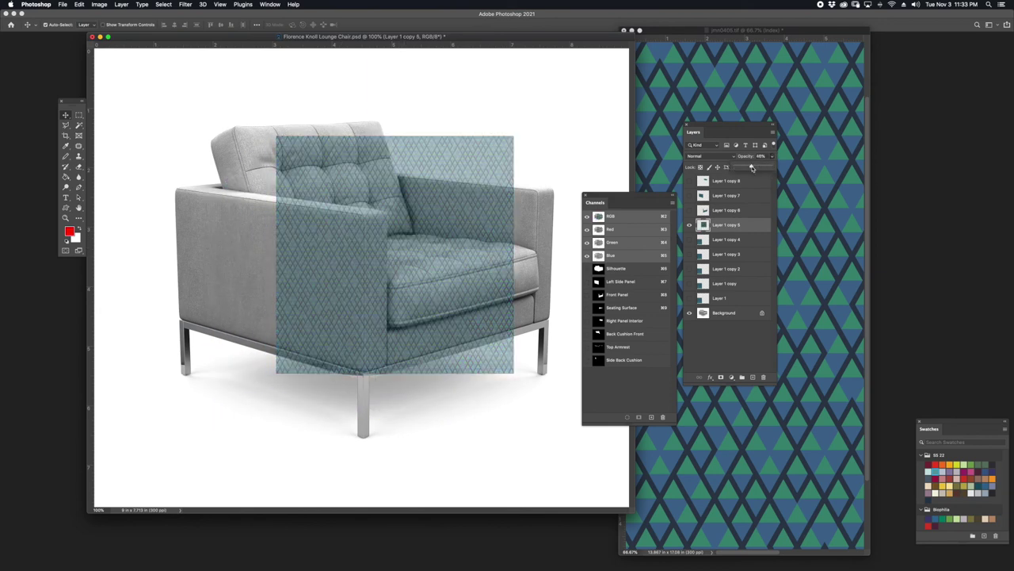
drag(754, 168, 757, 168)
drag(420, 246, 454, 246)
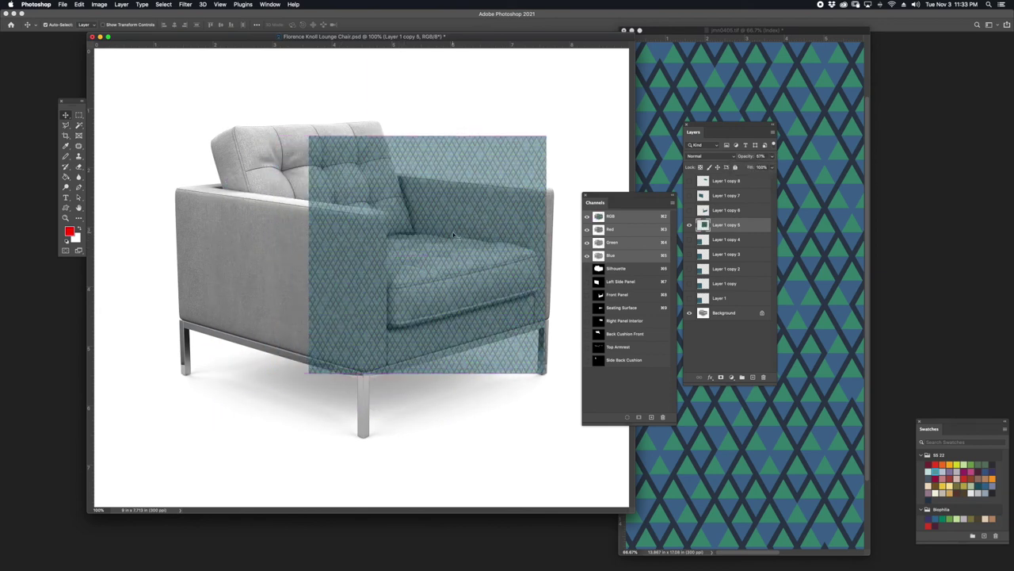
Distort the Layer 1 copy 5 pattern into a flattened shape that roughly follows the seating surface's perspective
key(super+t)
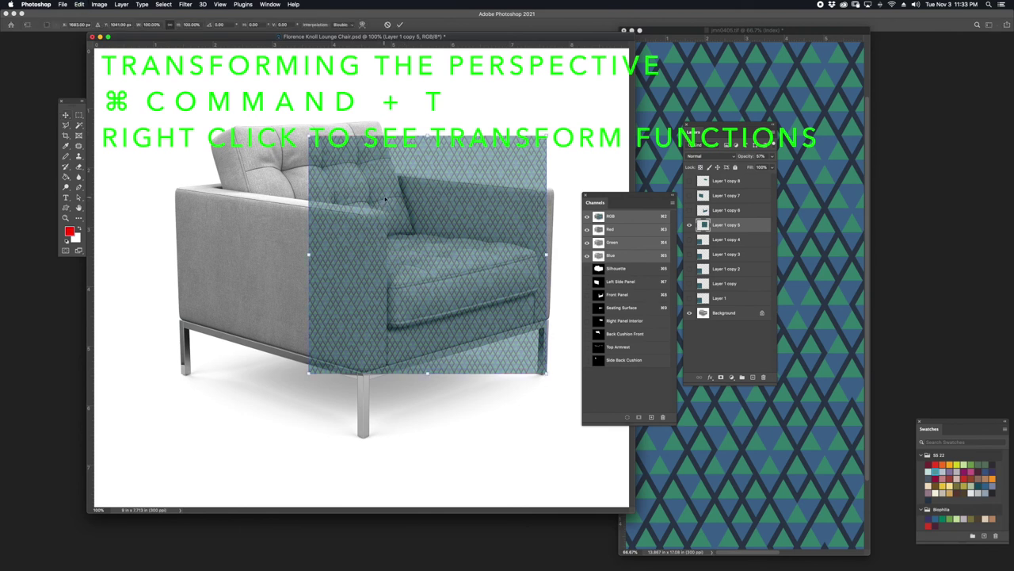
right_click(420, 207)
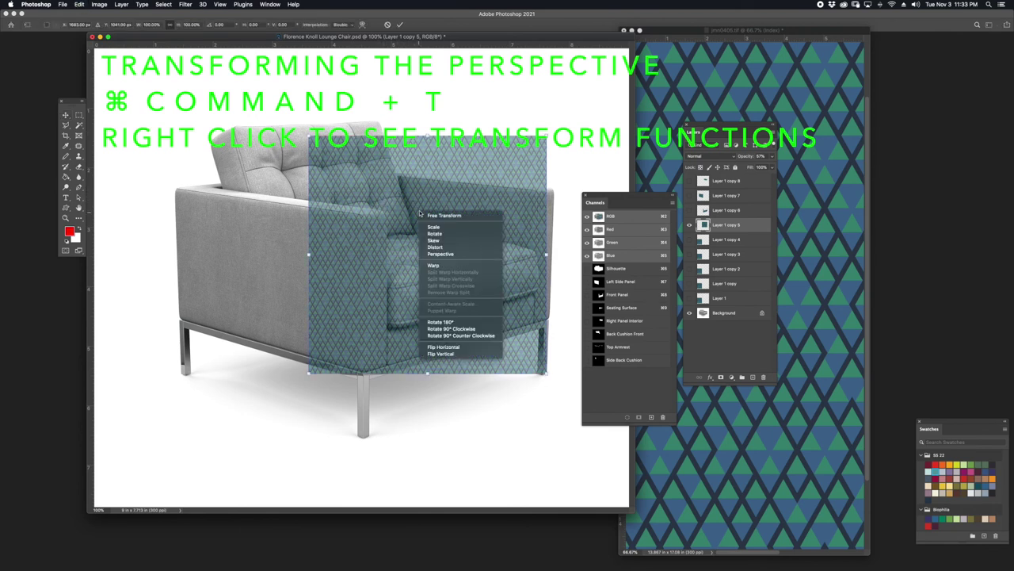
click(432, 247)
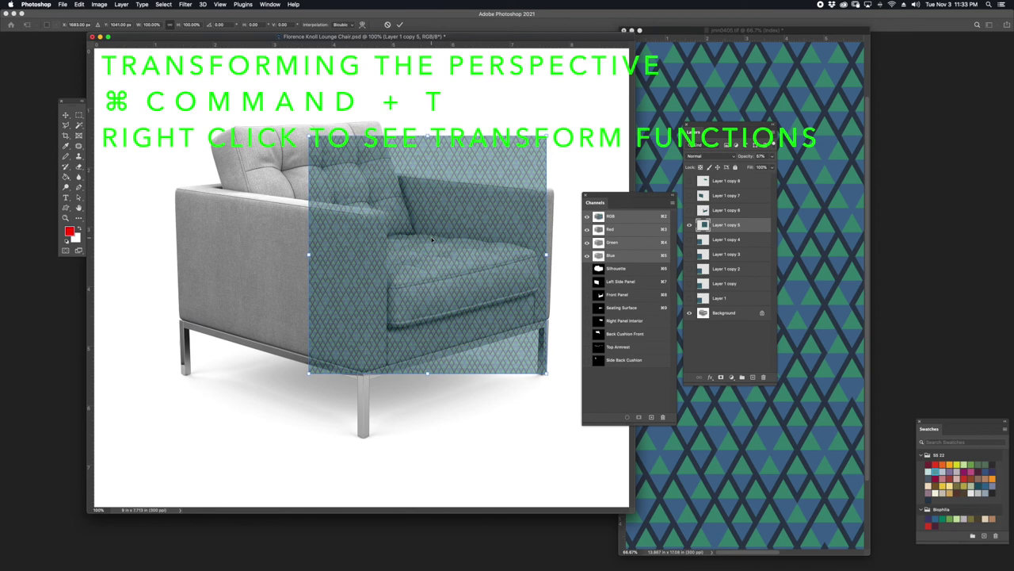
right_click(431, 238)
click(442, 273)
drag(429, 136, 325, 205)
drag(428, 373, 474, 260)
drag(356, 261, 375, 293)
drag(615, 197, 668, 200)
drag(595, 260, 555, 250)
Fine-tune the distorted corners to match the seat cushion's edges, and apply the transformation
drag(375, 292, 366, 296)
drag(207, 206, 223, 245)
drag(444, 204, 400, 231)
drag(477, 243, 488, 237)
drag(412, 227, 412, 230)
drag(565, 248, 567, 251)
drag(364, 298, 364, 297)
drag(221, 245, 228, 252)
key(Return)
Set the seat pattern's opacity to 100% and move the layer list clear of the saved channels
click(741, 128)
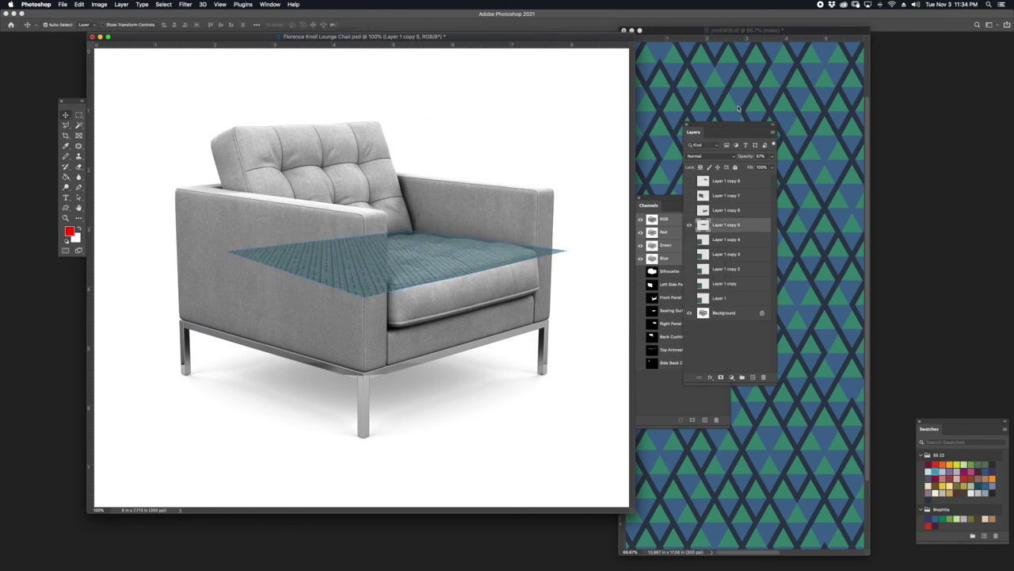
click(770, 156)
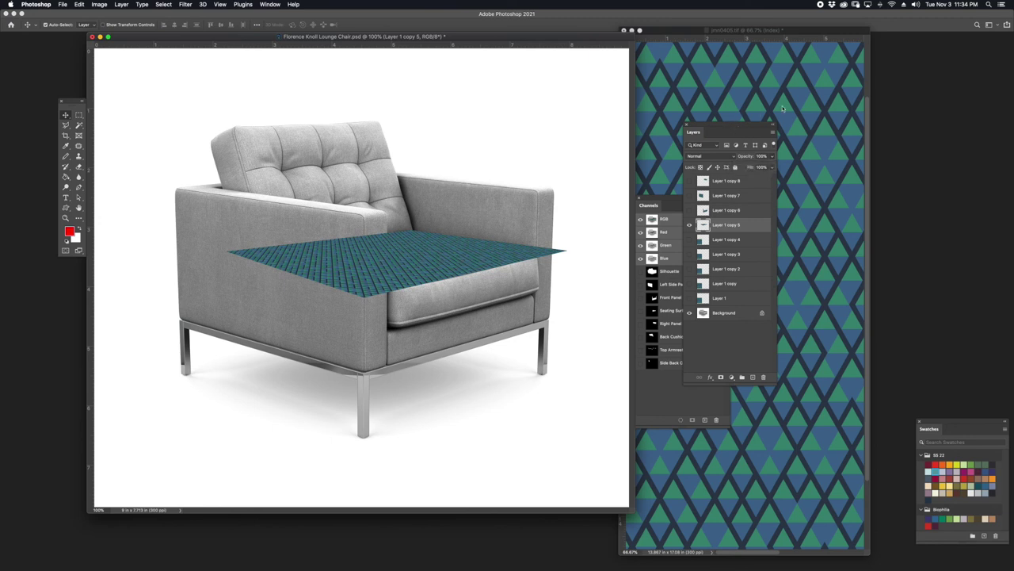
drag(748, 124, 806, 91)
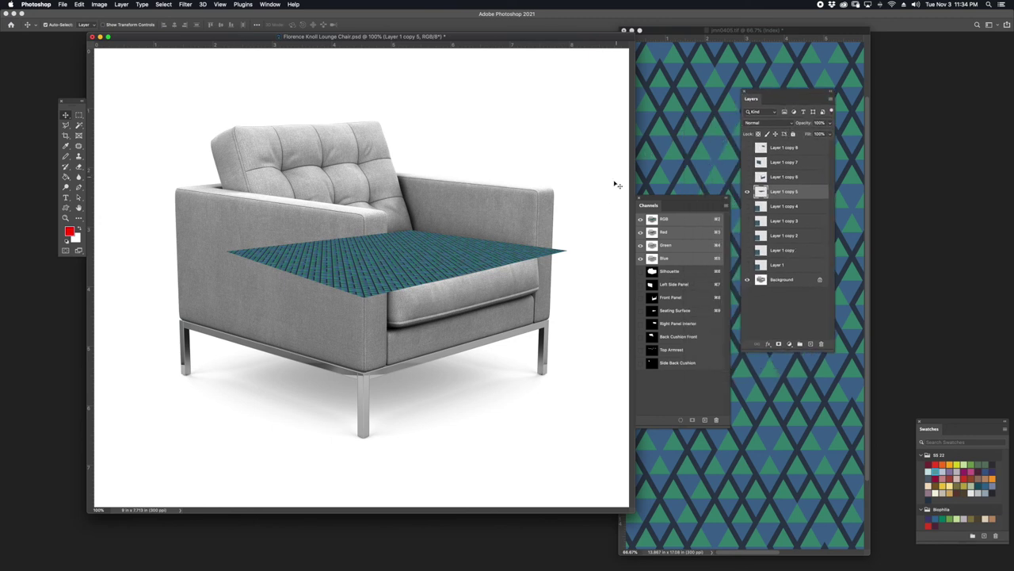
Trim the pattern to the seat by loading the Seating Surface channel as a selection, inverting it and deleting the excess
super+click(653, 315)
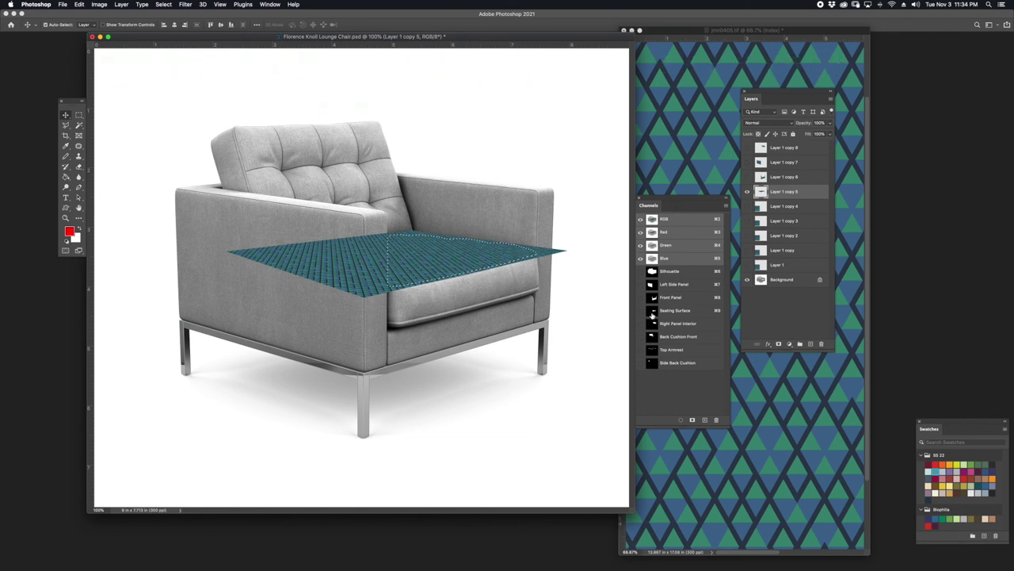
click(162, 4)
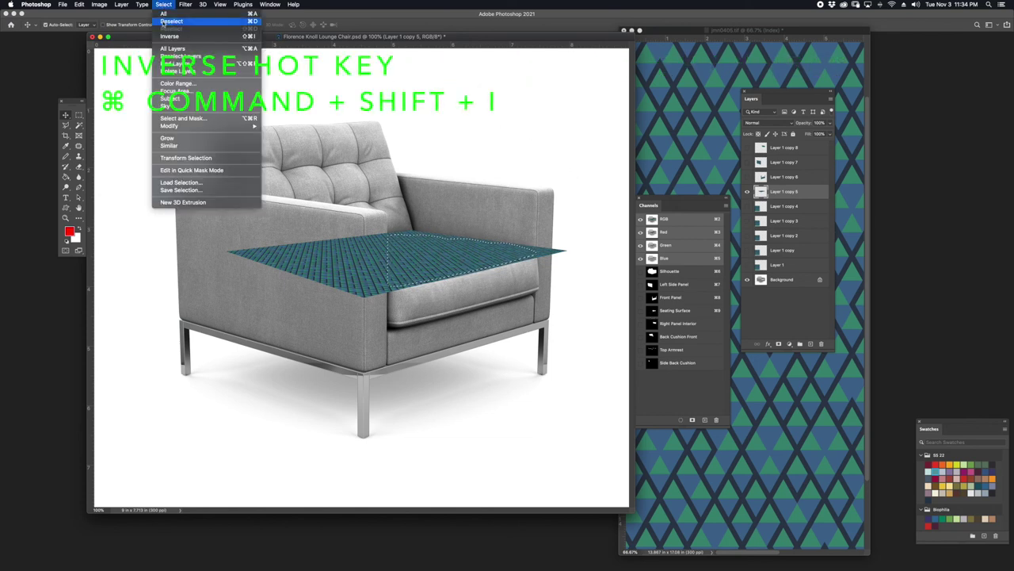
click(168, 37)
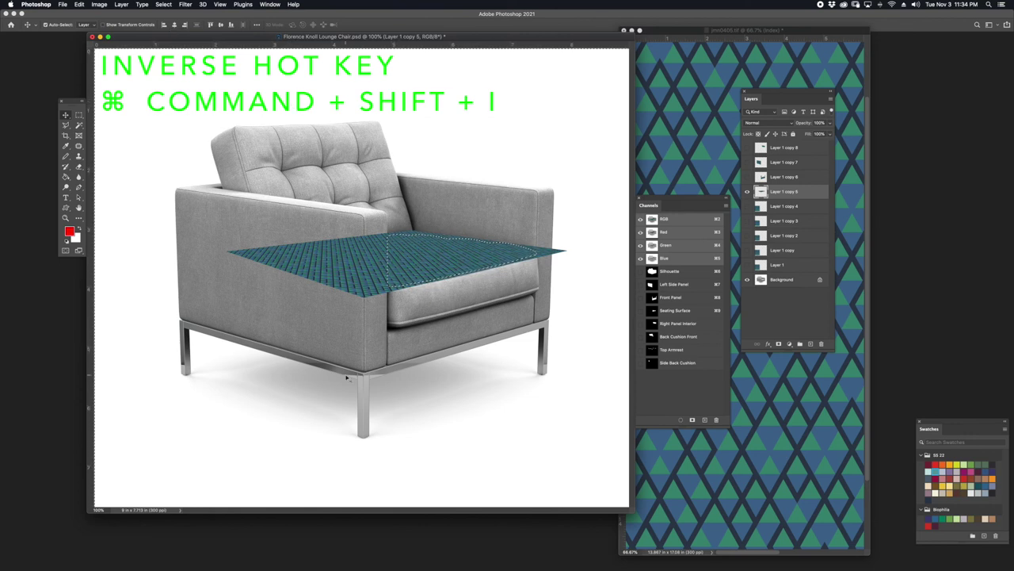
key(BackSpace)
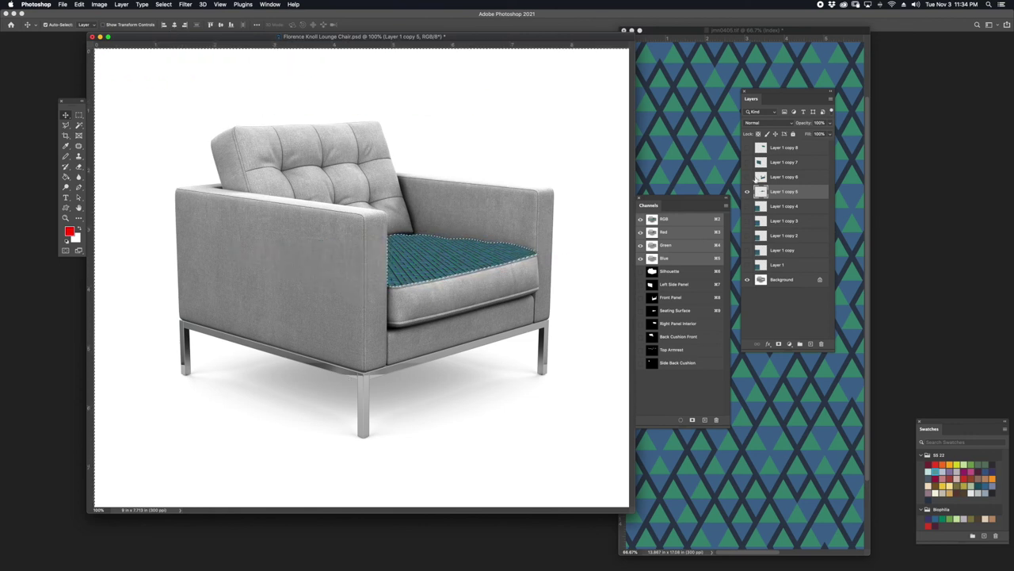
Show the front, left side and right interior pattern layers to check them together with the seat
click(747, 177)
click(747, 162)
click(748, 147)
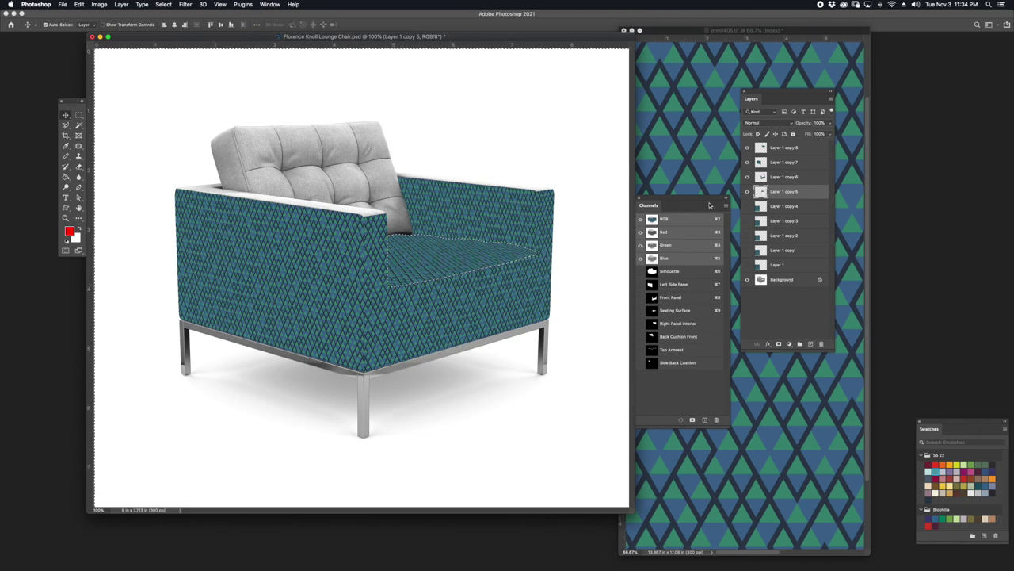
Hide all finished pattern layers, show Layer 1 copy 4, and move it over the back cushion
drag(748, 173, 746, 147)
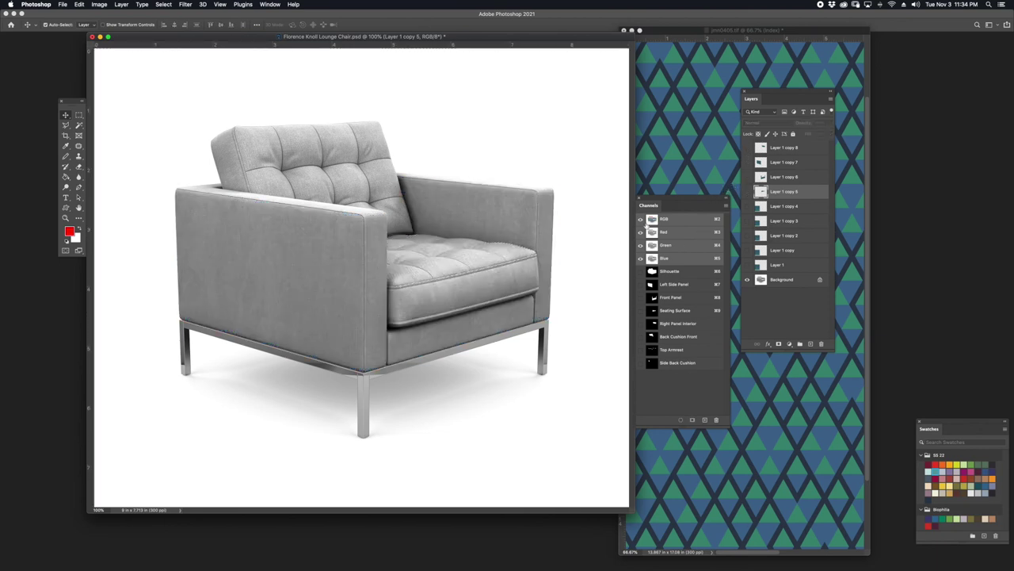
click(747, 206)
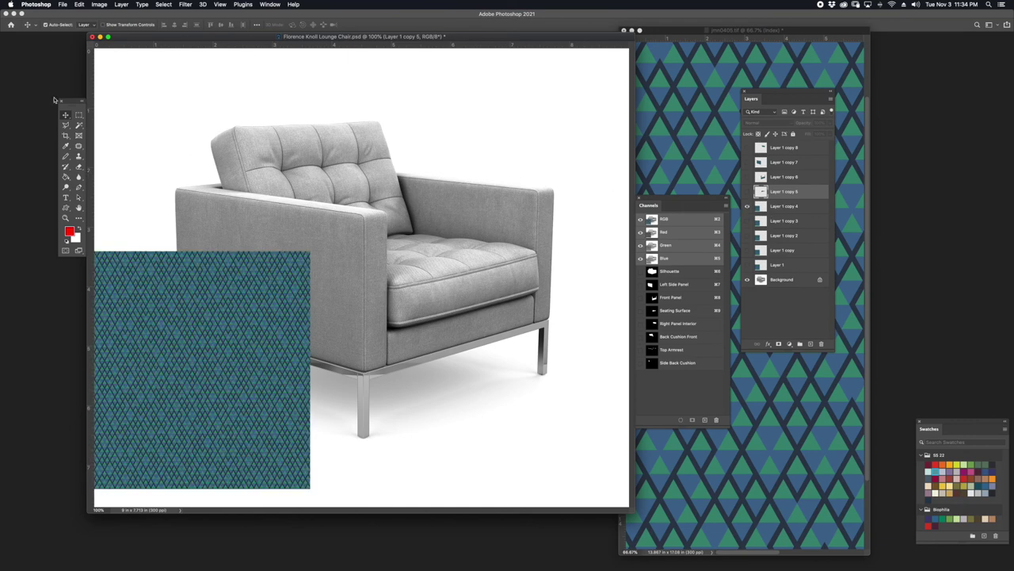
drag(265, 273, 397, 144)
Lower the opacity of Layer 1 copy 4 to 52% and position the pattern over the back cushion
click(830, 124)
drag(813, 135, 812, 135)
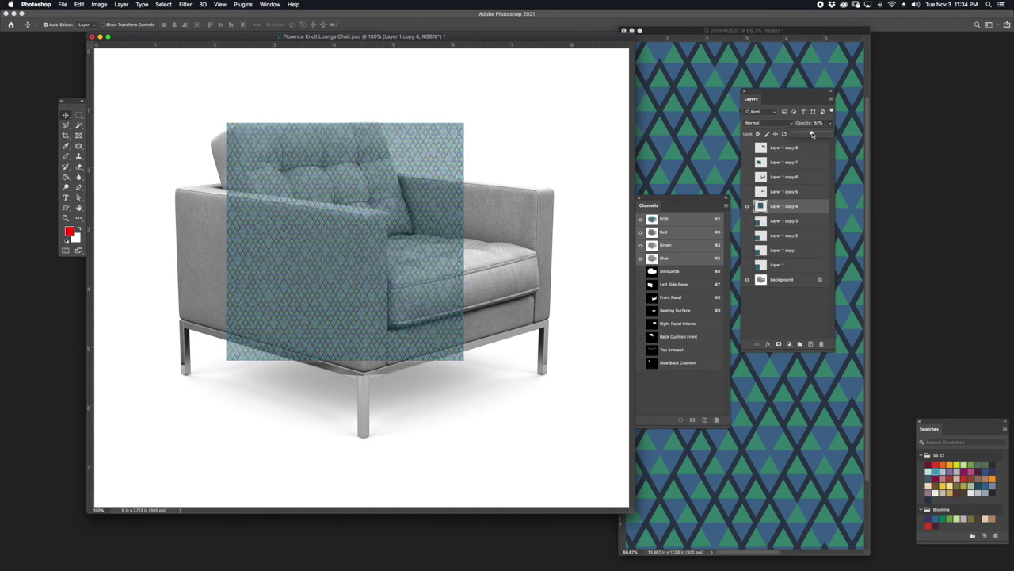
drag(402, 255, 392, 238)
Distort the semi-transparent pattern corner by corner to follow the perspective of the back cushion's front and apply the transform
key(super+t)
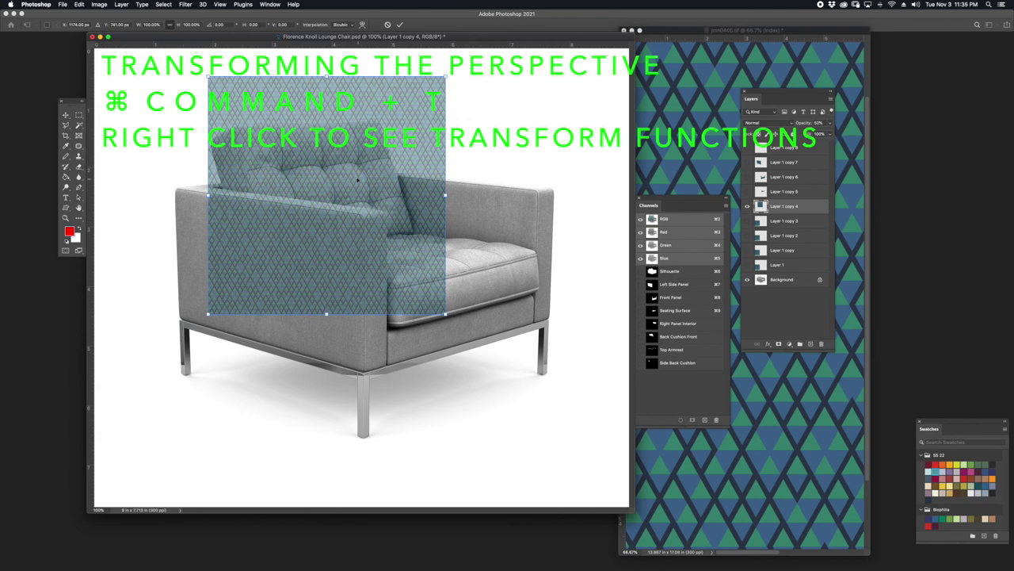
right_click(333, 175)
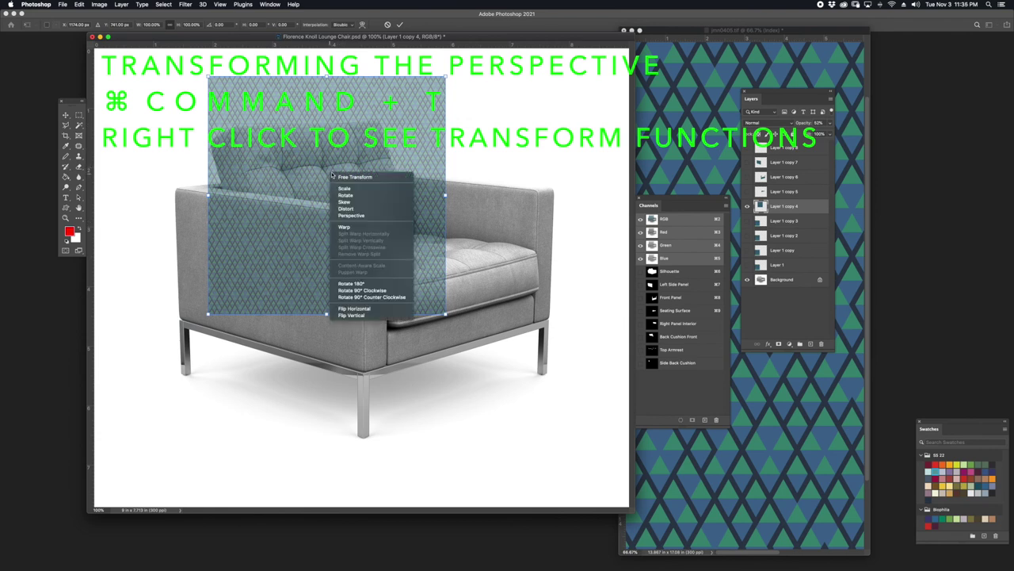
click(354, 210)
drag(445, 76, 394, 111)
drag(445, 314, 431, 244)
drag(208, 314, 256, 339)
drag(430, 244, 480, 291)
drag(394, 113, 408, 99)
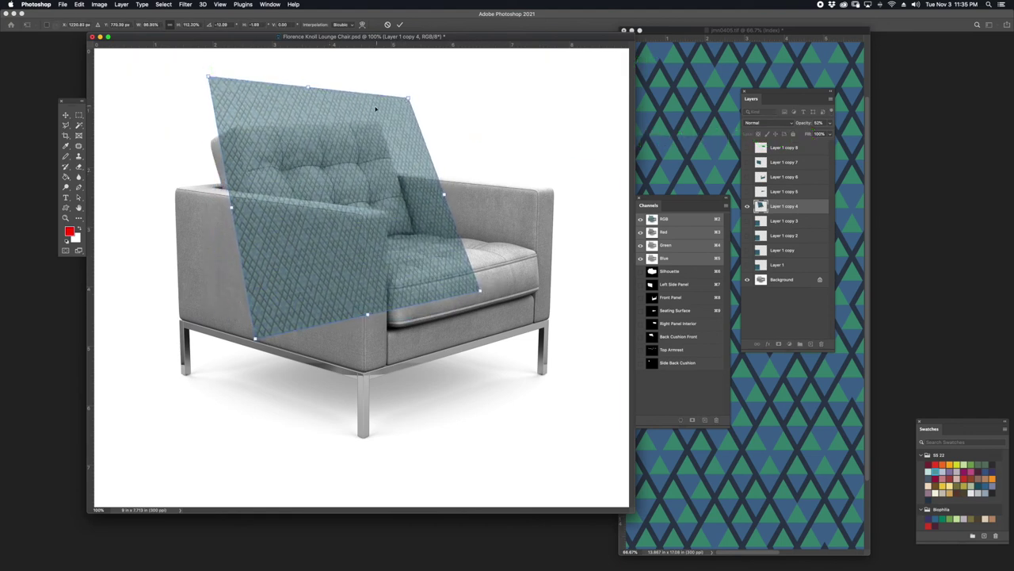
drag(480, 291, 465, 279)
drag(256, 338, 265, 335)
drag(408, 99, 401, 98)
drag(465, 279, 459, 290)
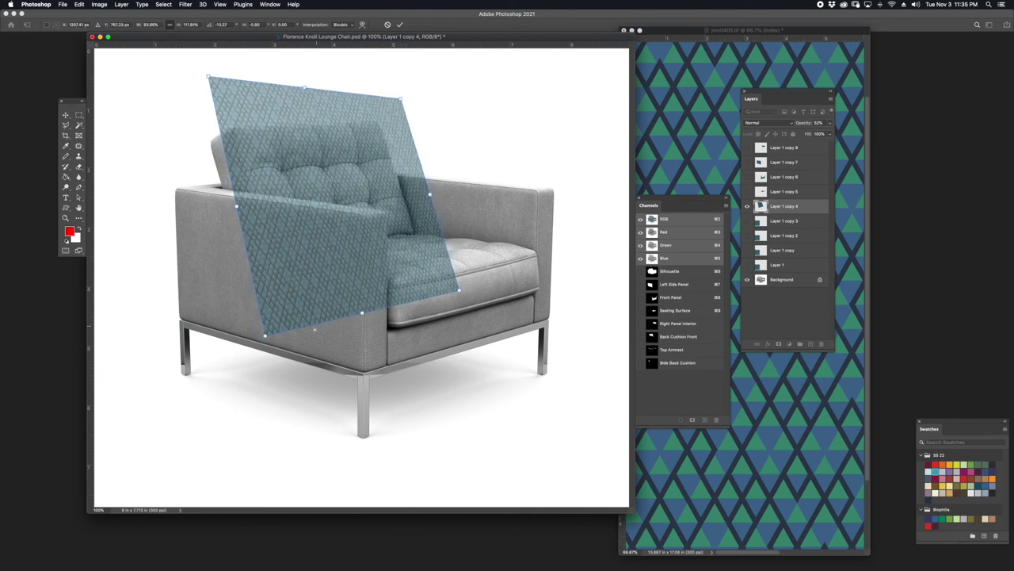
drag(207, 77, 206, 80)
click(746, 162)
click(747, 162)
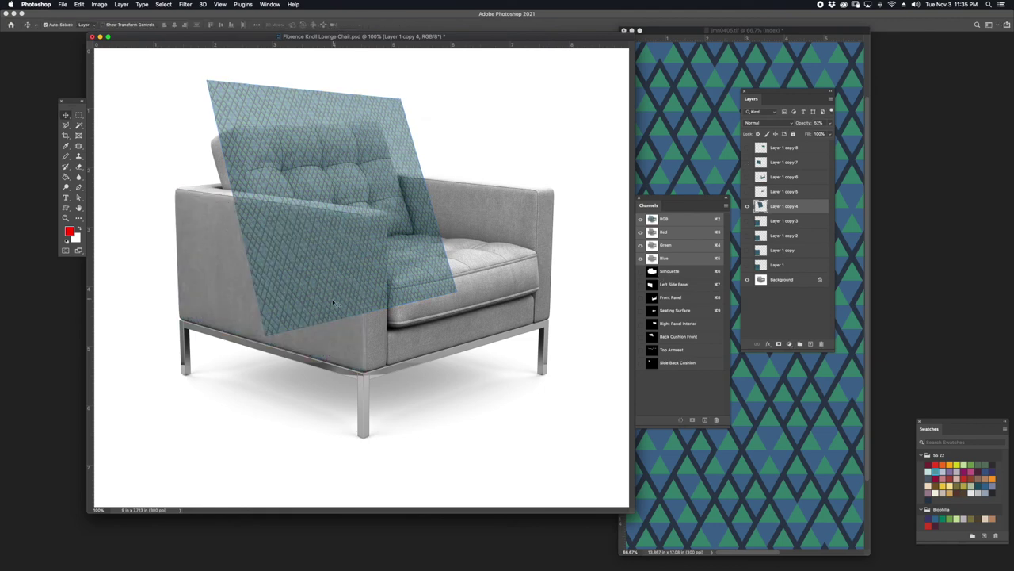
Transform the back cushion pattern again, lowering its upper edge to run nearly level just above the cushion, and nudge it into place
key(super+t)
drag(458, 80, 449, 92)
drag(207, 80, 206, 116)
drag(358, 168, 356, 163)
key(Return)
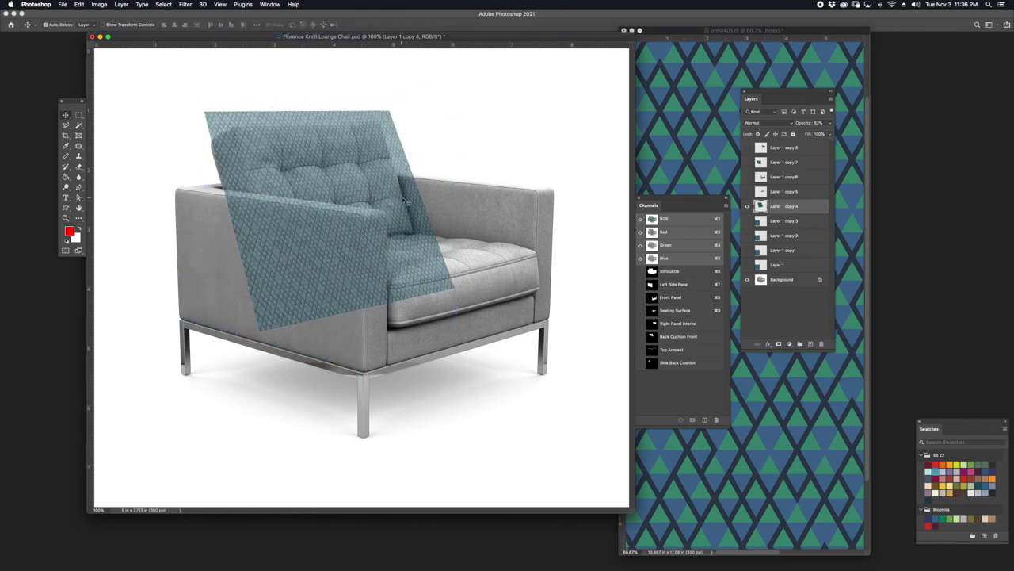
Restore the pattern to 100% opacity and trim it to the Back Cushion Front channel by inverting the loaded selection and deleting the excess
click(830, 126)
drag(814, 135, 852, 135)
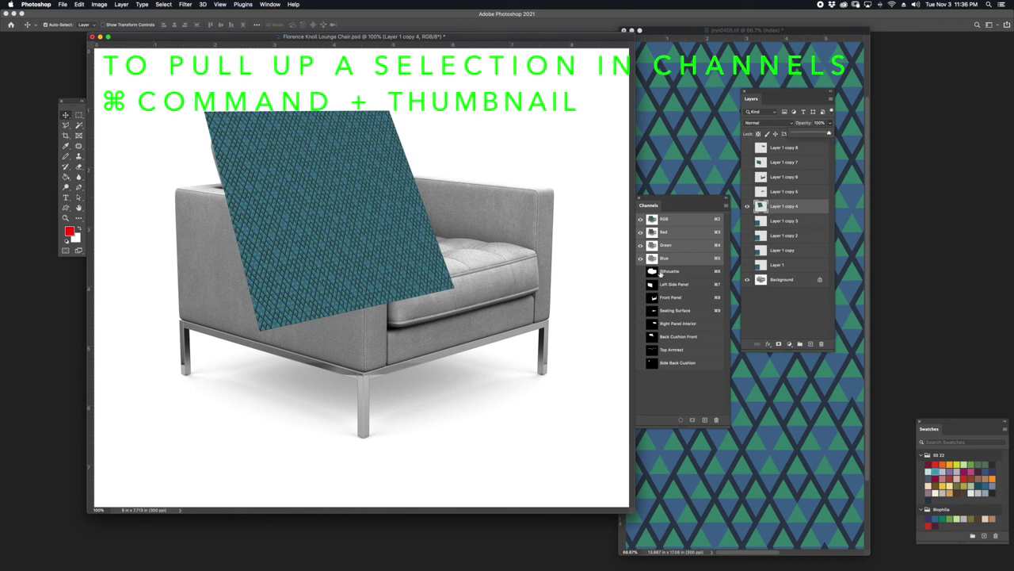
super+click(652, 339)
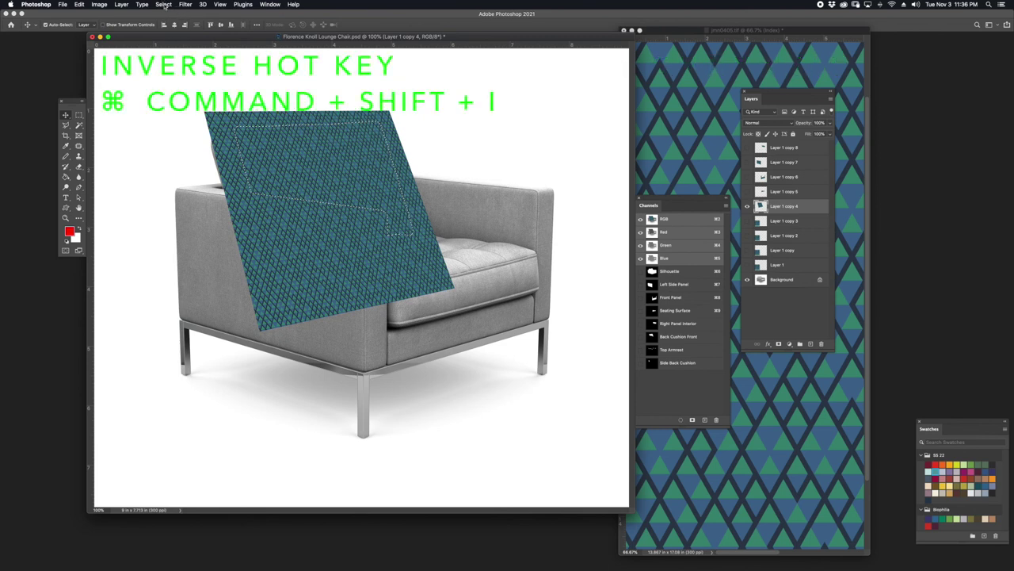
click(163, 4)
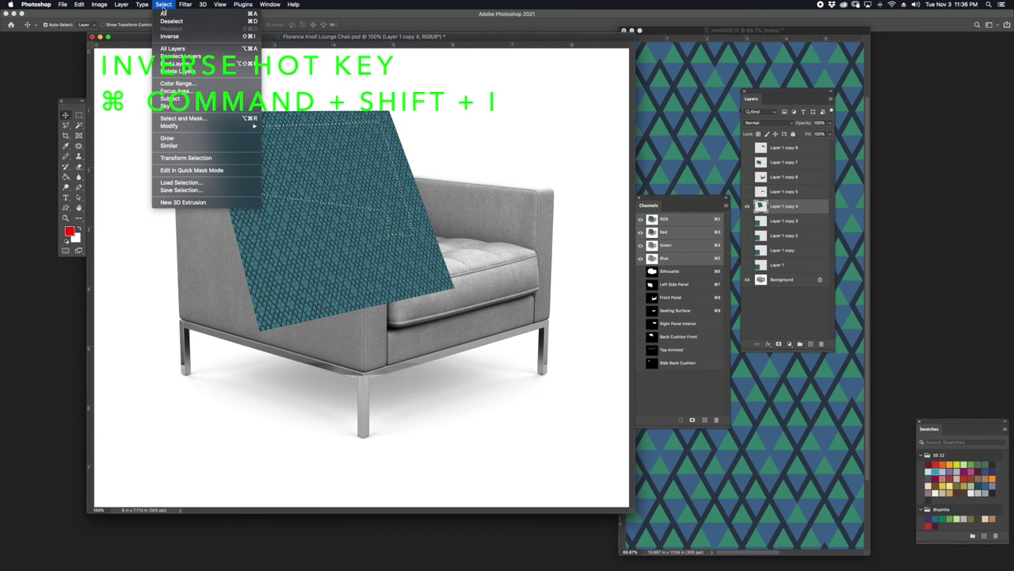
click(169, 36)
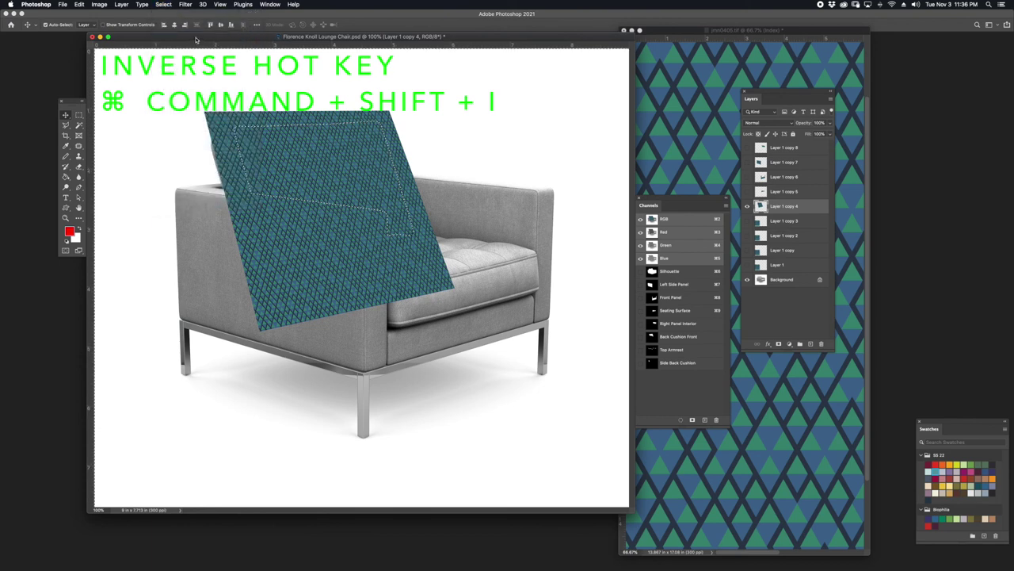
key(Delete)
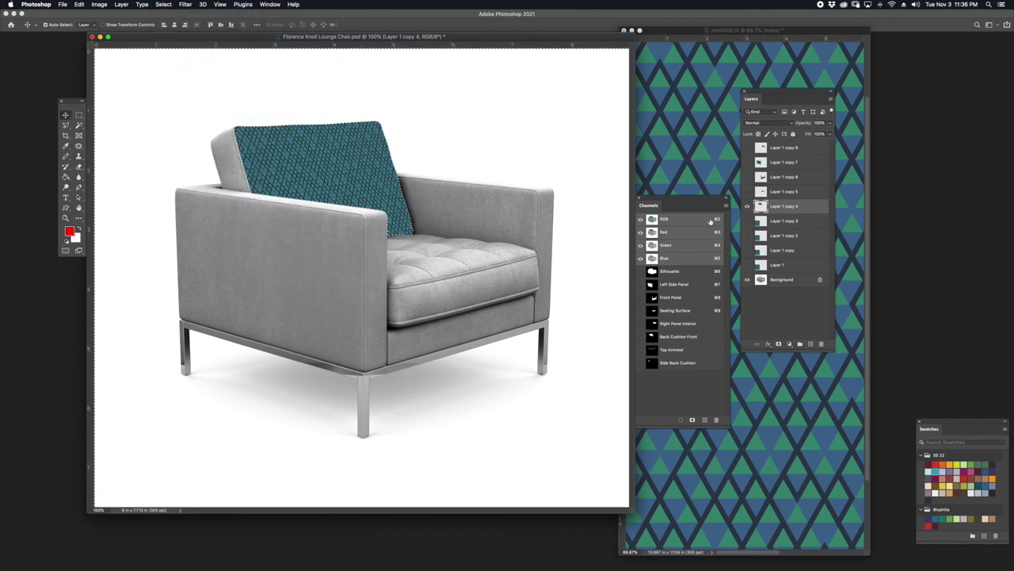
Show all finished pattern layers together to check the chair, and hide them again
drag(747, 178, 747, 148)
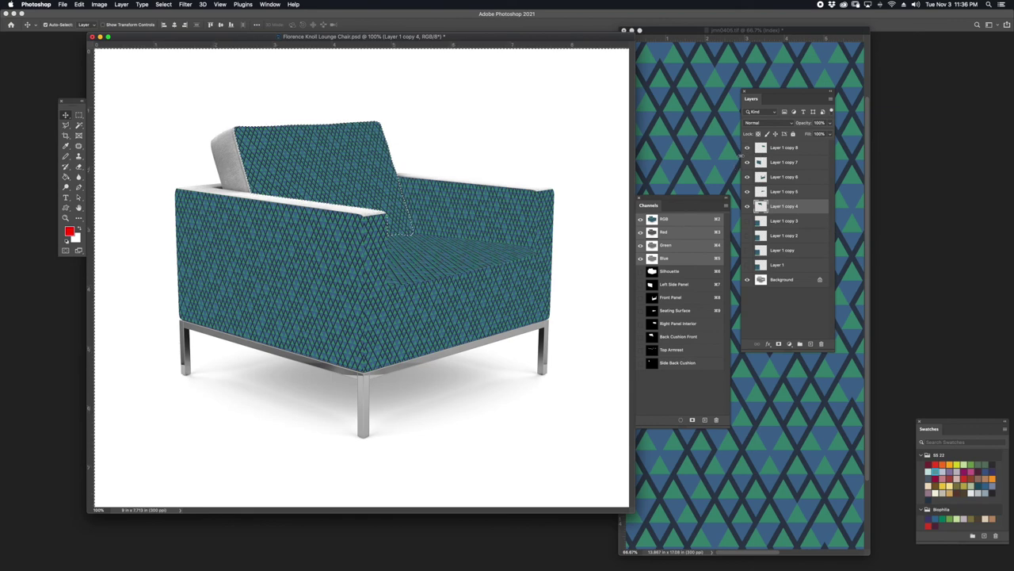
click(745, 147)
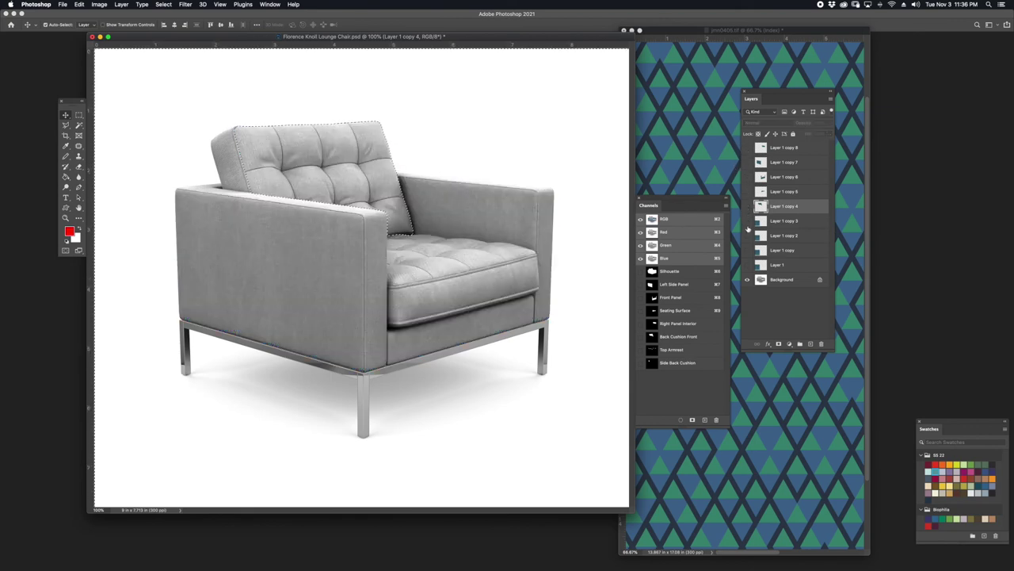
Clear the selection, show Layer 1 copy 3, and position it over the armrests at 53% opacity
click(745, 219)
key(super+d)
drag(248, 297, 389, 186)
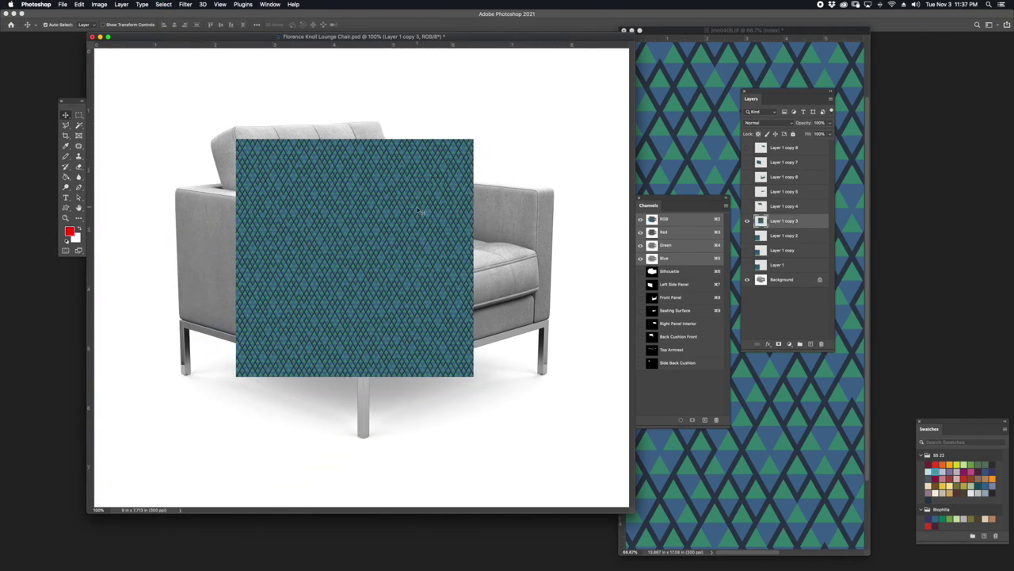
click(831, 124)
drag(810, 134, 809, 138)
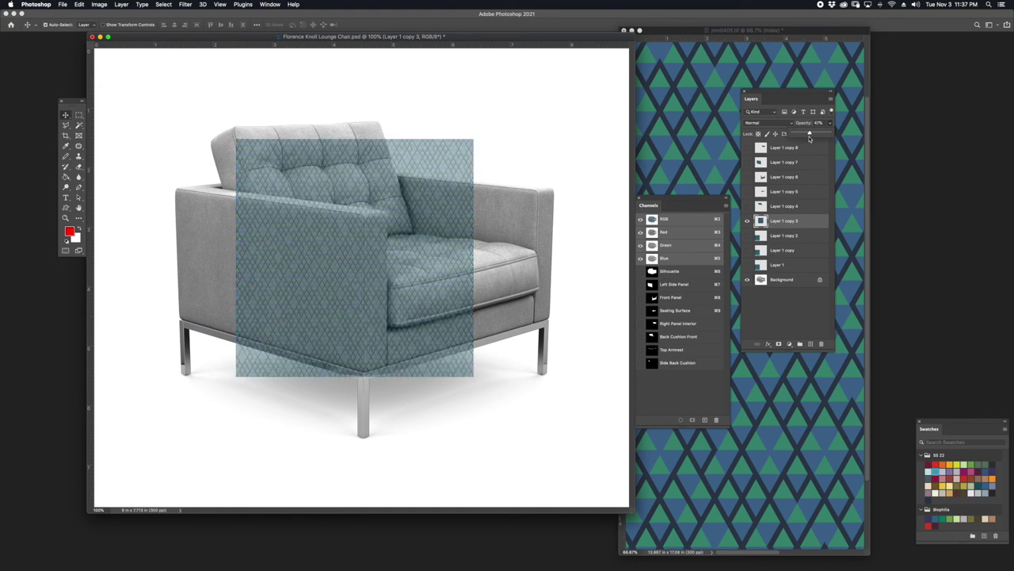
drag(393, 267, 413, 212)
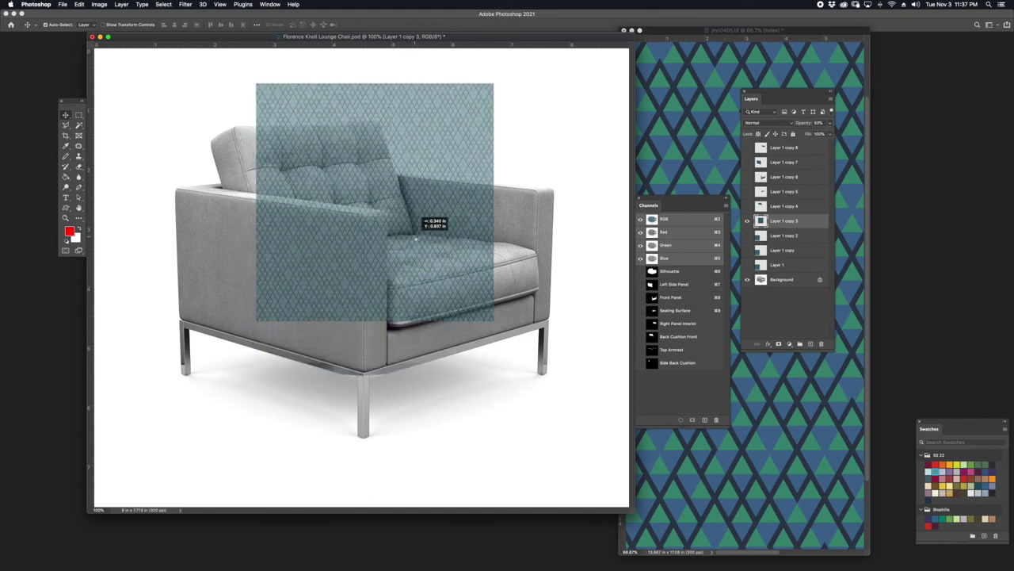
Distort the pattern into a flat plane whose edges follow the tops of both armrests and apply the transform
key(super+t)
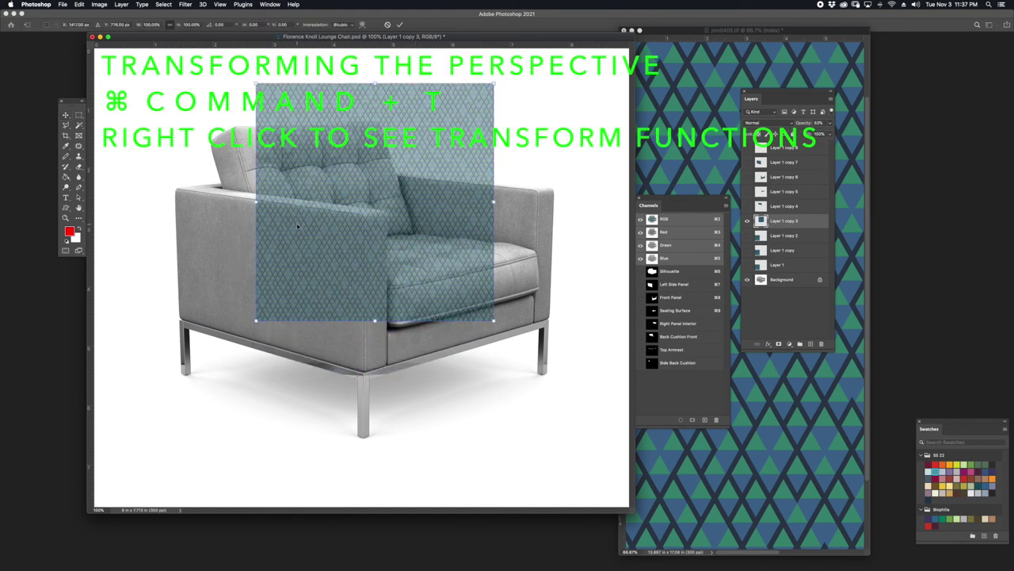
drag(349, 197, 335, 217)
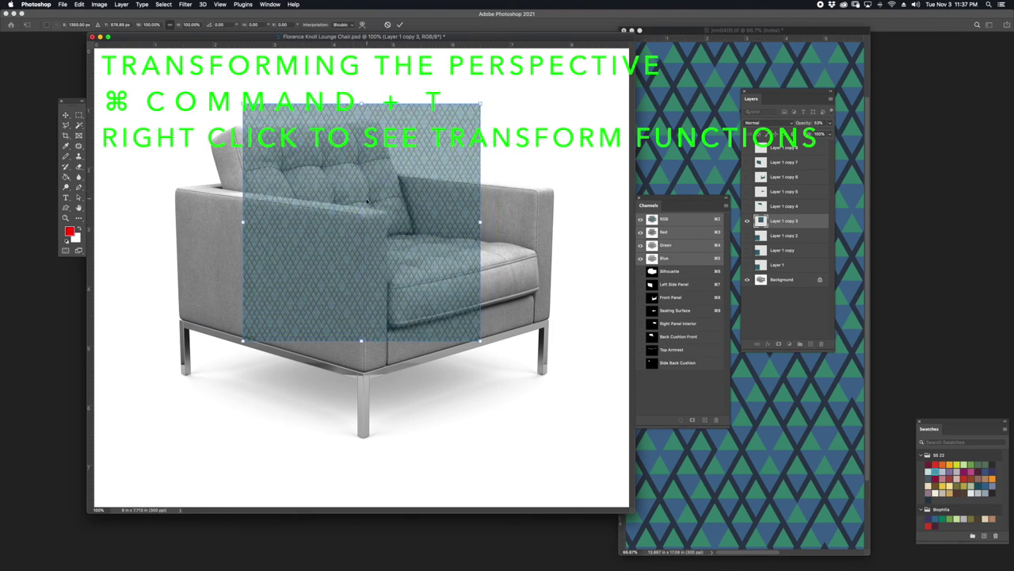
right_click(362, 200)
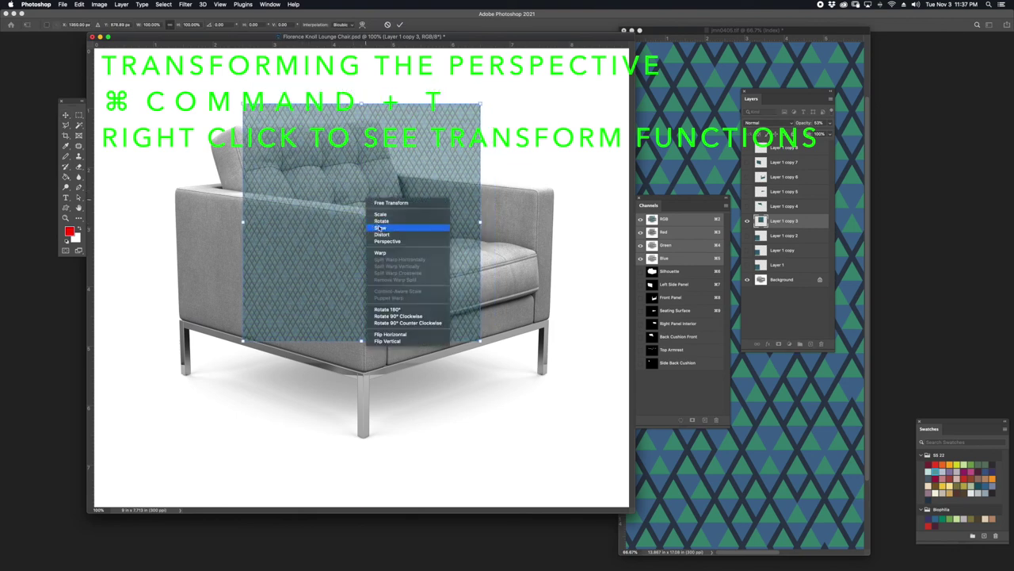
click(388, 240)
drag(480, 104, 387, 152)
drag(481, 340, 568, 190)
drag(244, 98, 172, 183)
drag(245, 340, 363, 220)
drag(172, 183, 161, 188)
drag(388, 153, 388, 169)
drag(570, 190, 566, 189)
drag(364, 220, 365, 216)
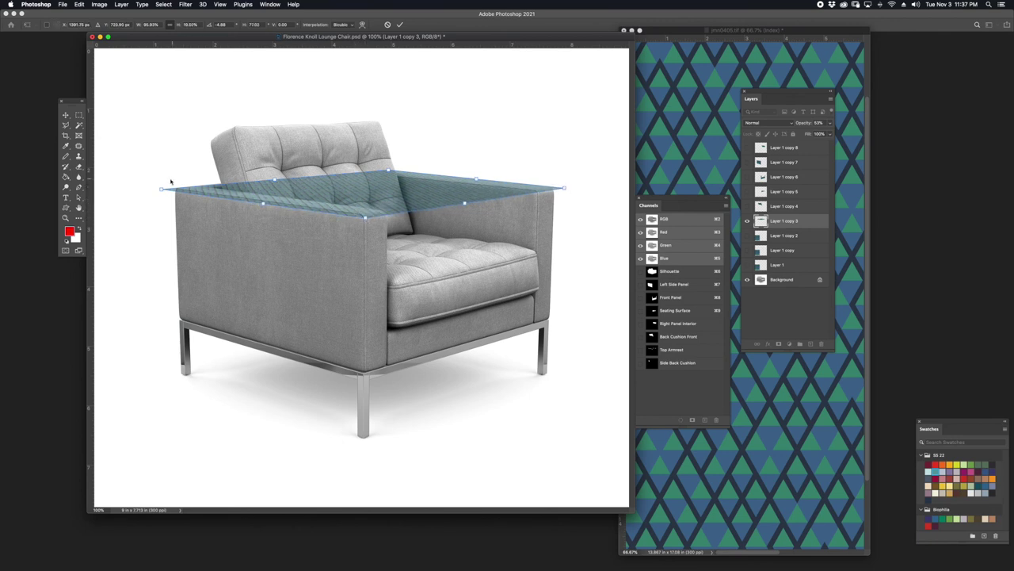
drag(162, 190, 163, 188)
drag(388, 171, 389, 170)
key(Return)
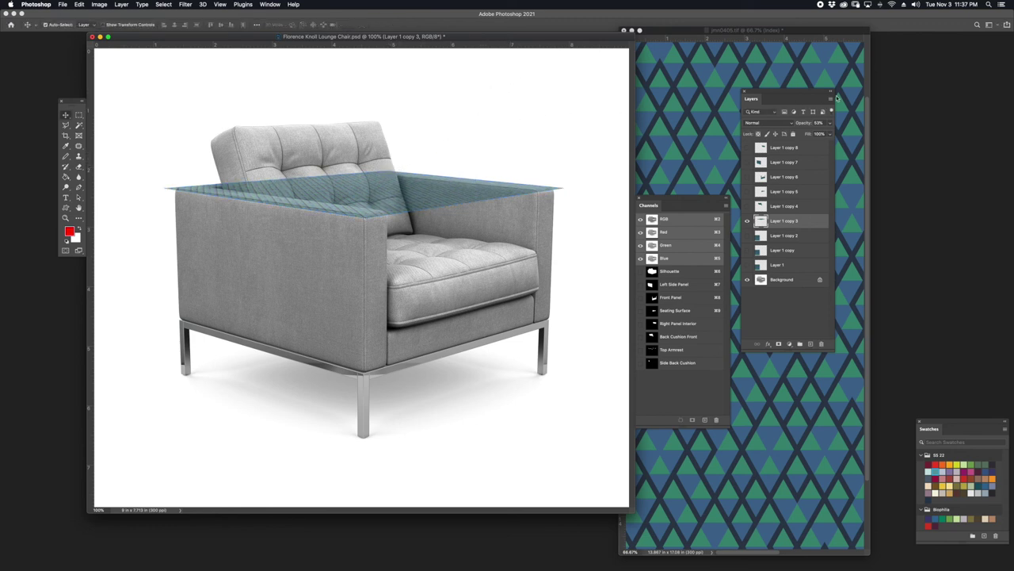
Restore the armrest pattern to 100% opacity and trim it to the Top Armrest channel by inverting the loaded selection and deleting the excess
click(830, 125)
drag(812, 135, 852, 136)
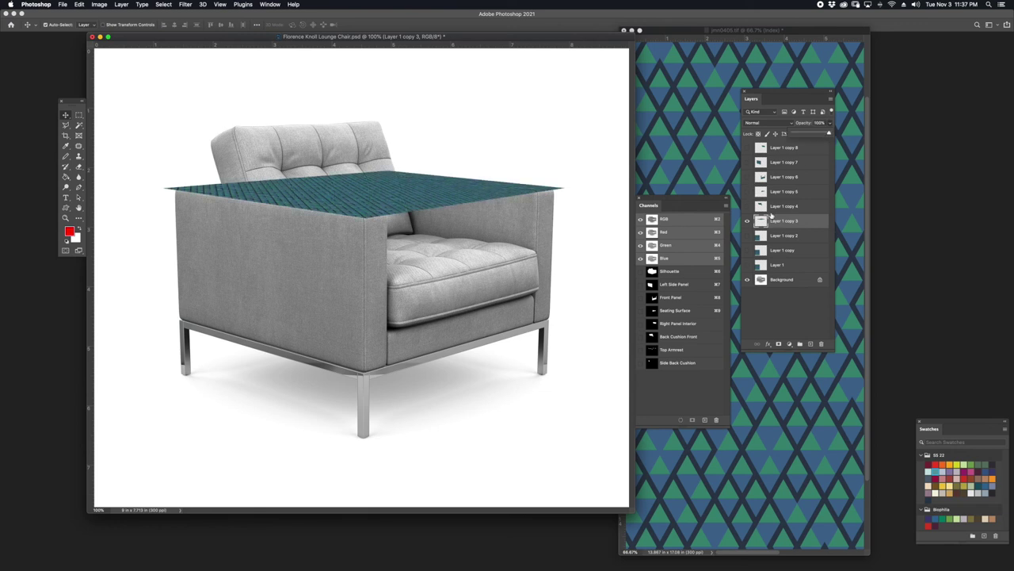
super+click(651, 351)
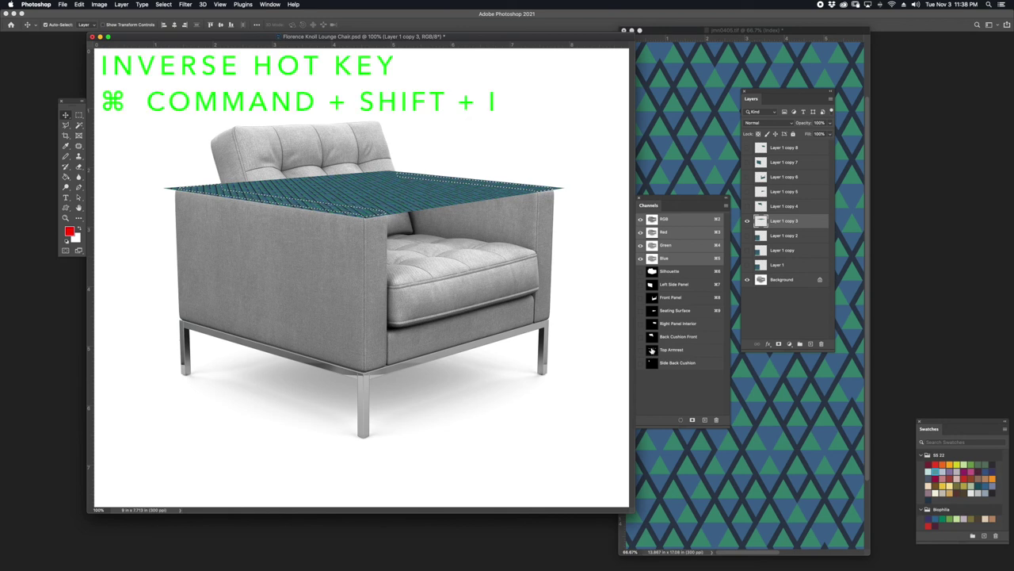
click(163, 4)
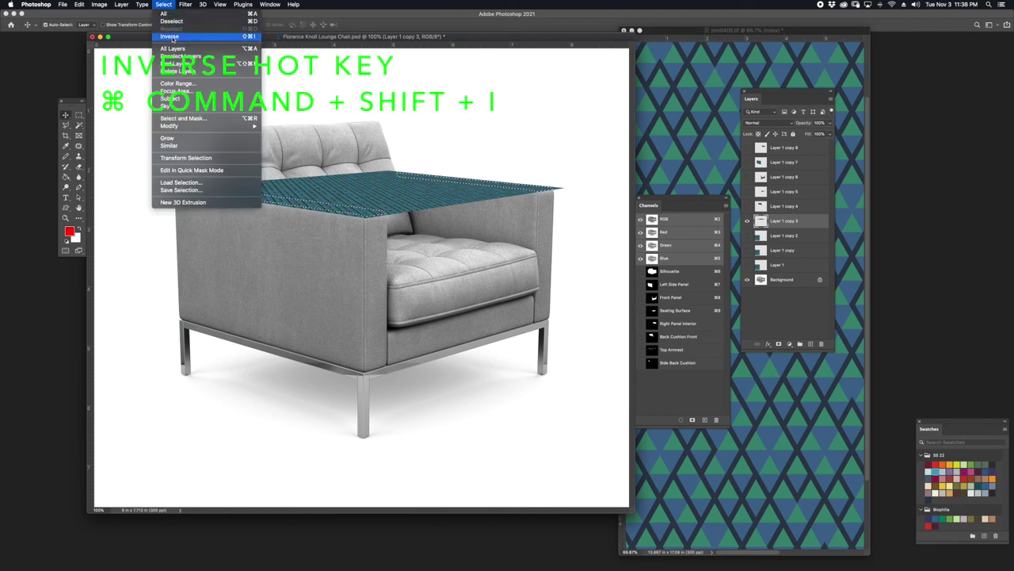
click(169, 35)
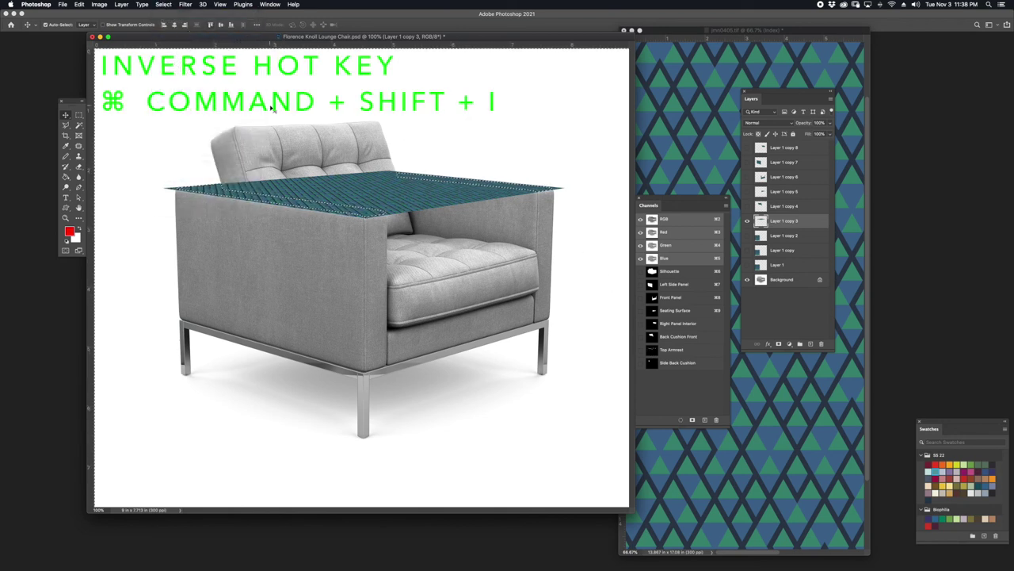
key(Delete)
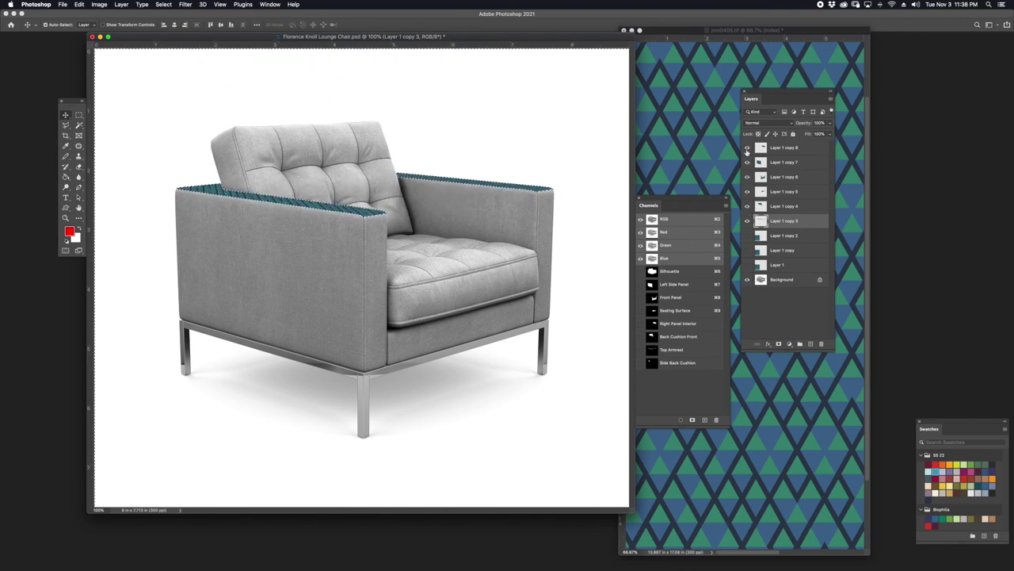
Clear the selection, hide the finished pattern layers, and show and select Layer 1 copy 7 on the left side panel
key(m)
key(super+d)
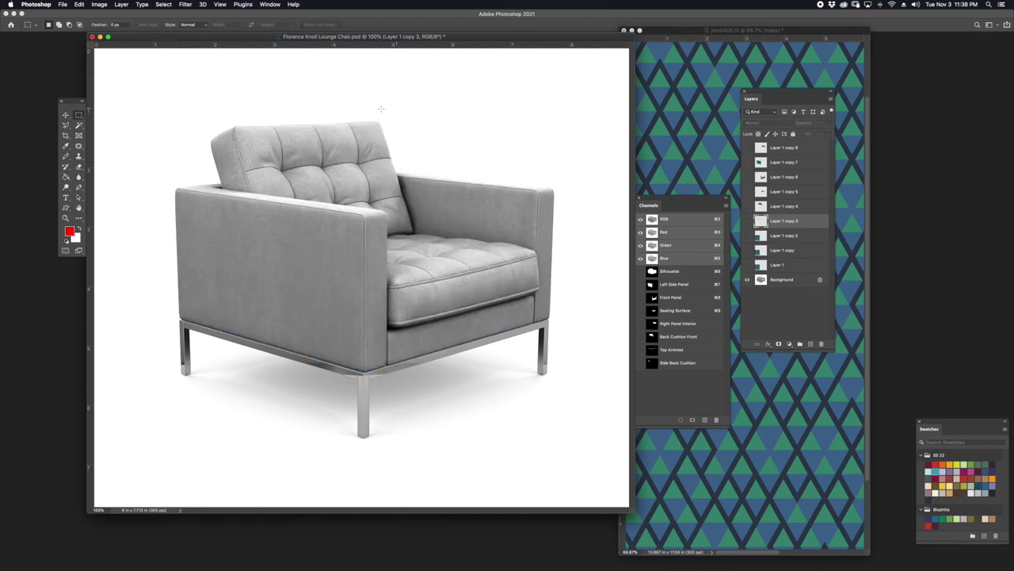
click(66, 116)
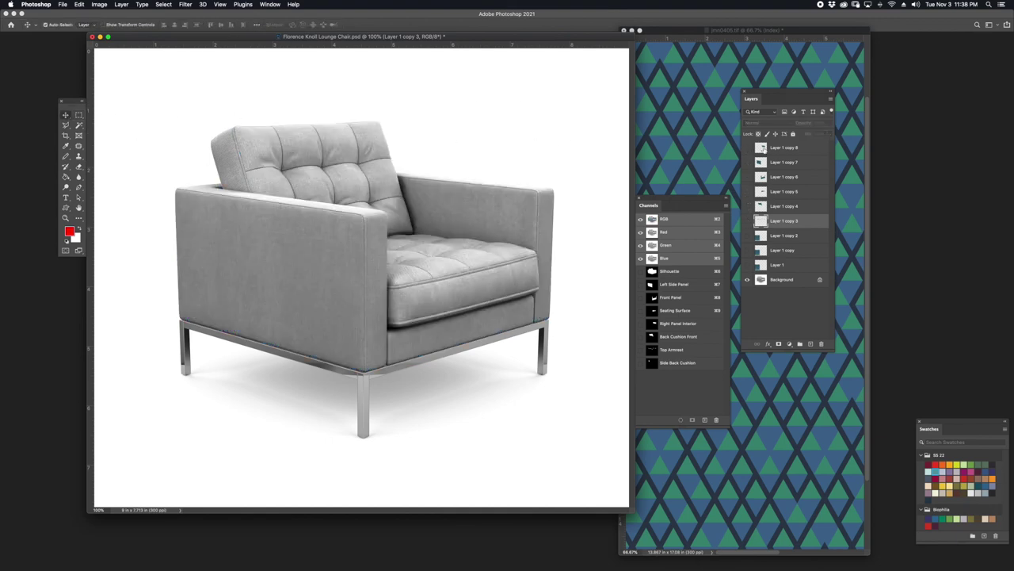
click(746, 163)
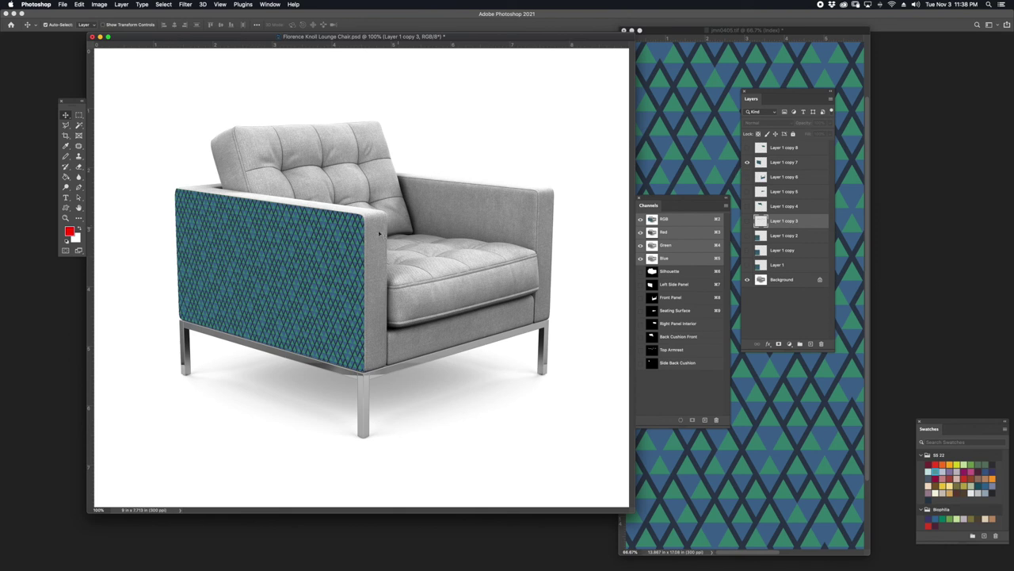
drag(310, 248, 307, 248)
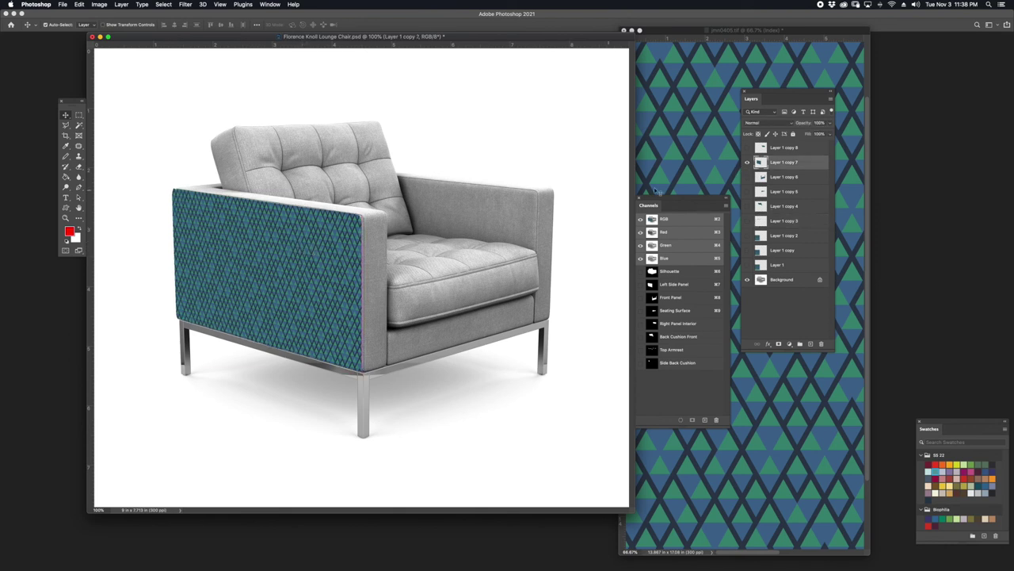
Duplicate the left side panel's pattern layer and move the copy up over the back cushion
click(832, 99)
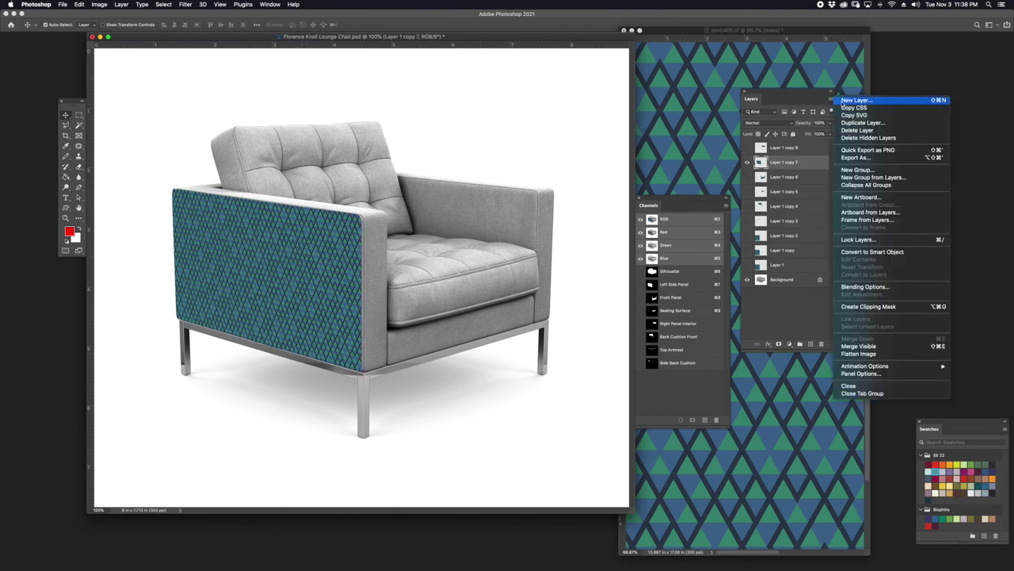
click(862, 123)
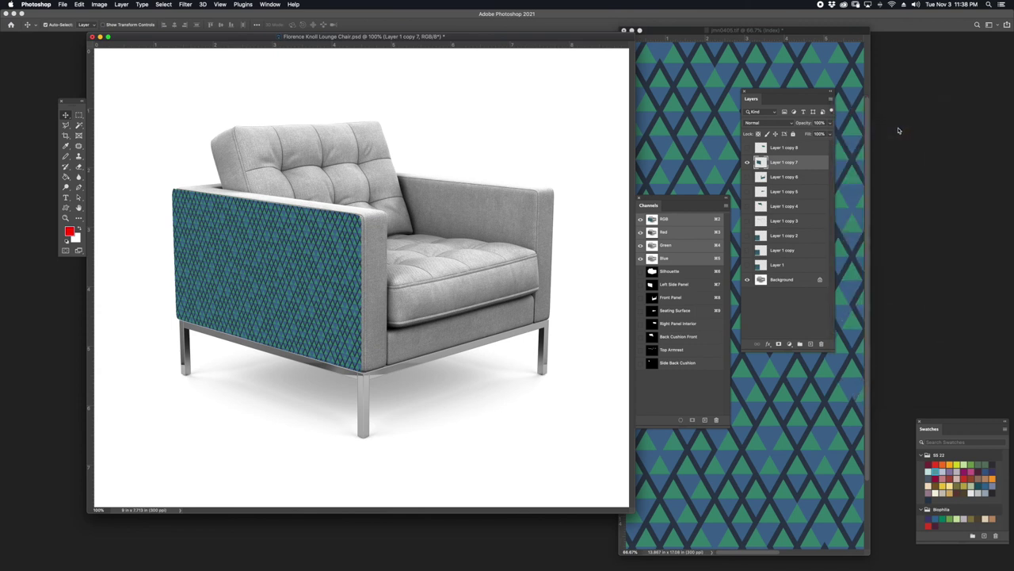
click(579, 262)
drag(318, 243, 332, 147)
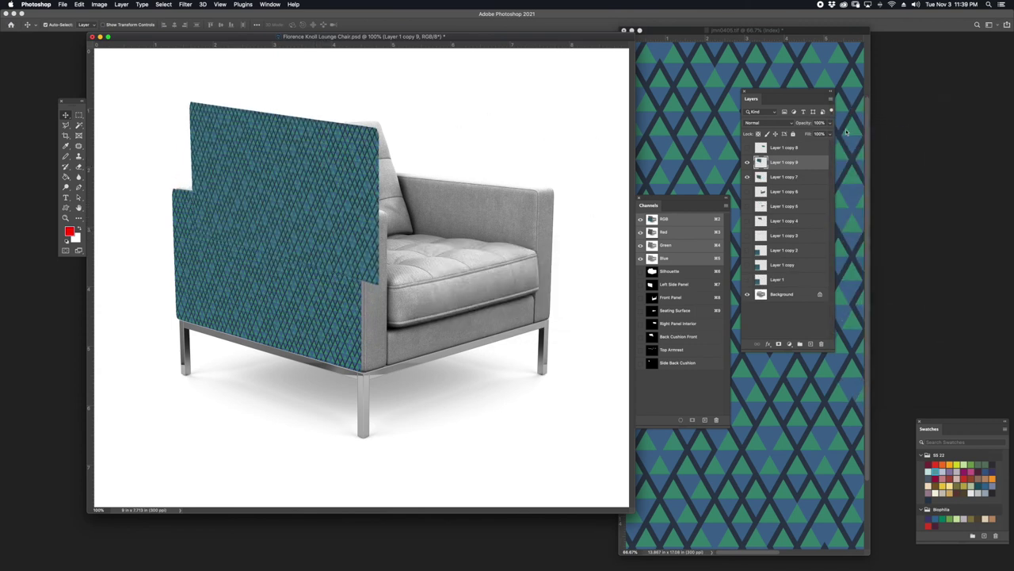
Lower the duplicate's opacity to 48% and adjust its position over the side of the back cushion
click(828, 124)
drag(813, 135, 810, 133)
drag(366, 196, 369, 190)
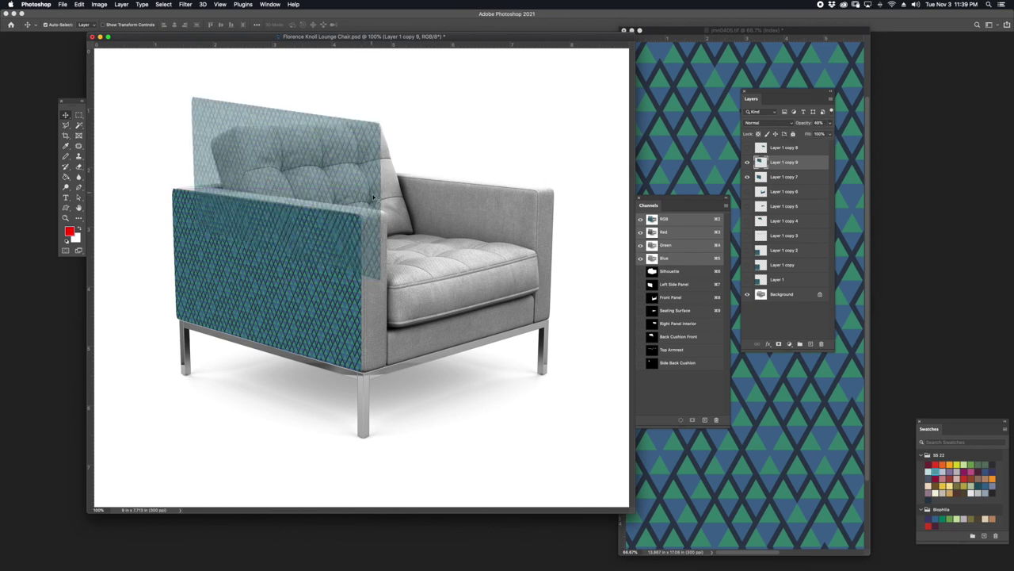
Distort the semi-transparent pattern copy to follow the slanted perspective of the back cushion's side
key(super+t)
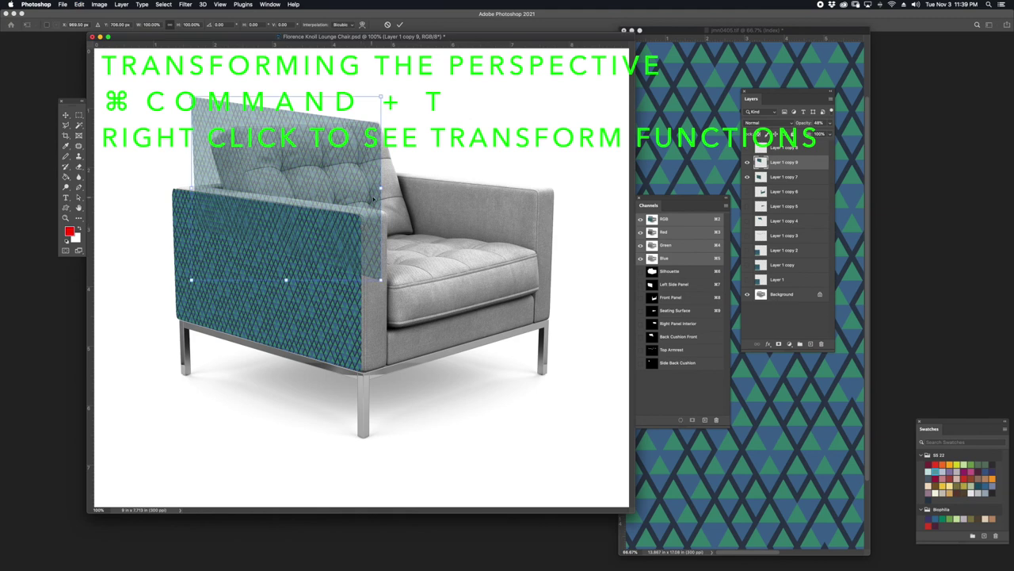
drag(384, 94, 349, 71)
drag(212, 302, 218, 322)
drag(161, 127, 171, 138)
drag(274, 147, 269, 148)
key(Return)
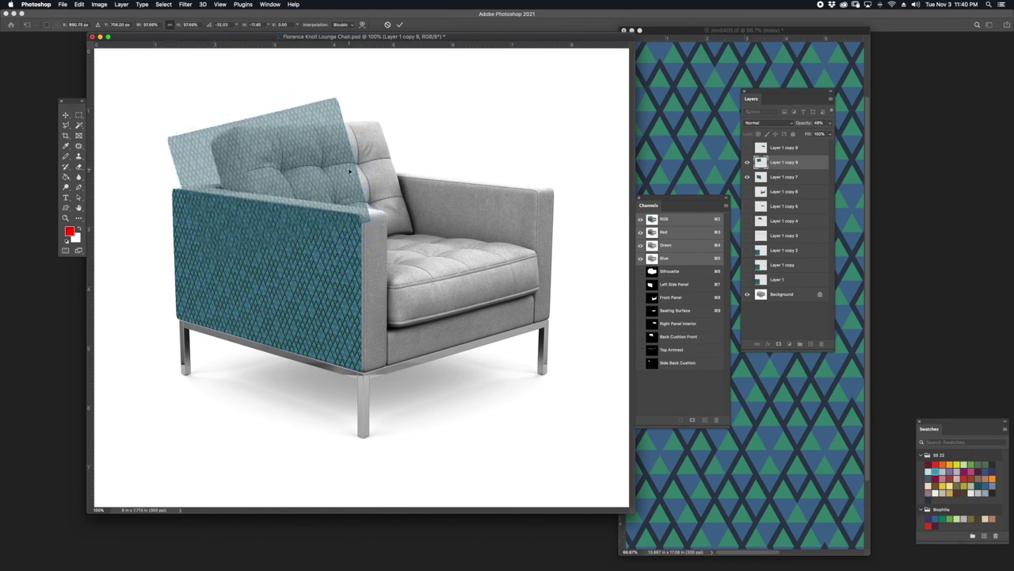
Trim the pattern copy to the Side Back Cushion channel by inverting its loaded selection and deleting the excess, and restore its opacity to 100%
super+click(652, 363)
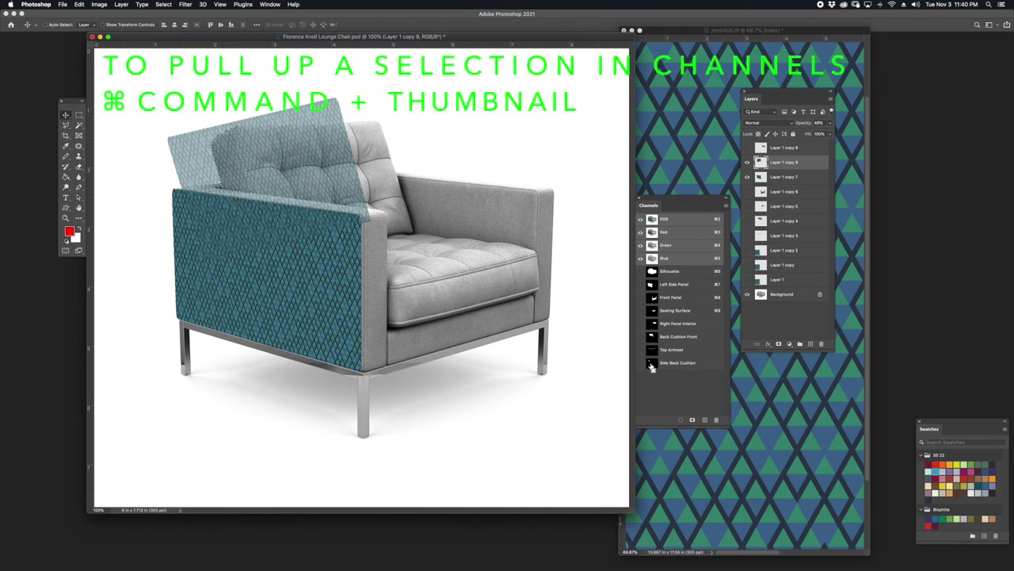
click(157, 3)
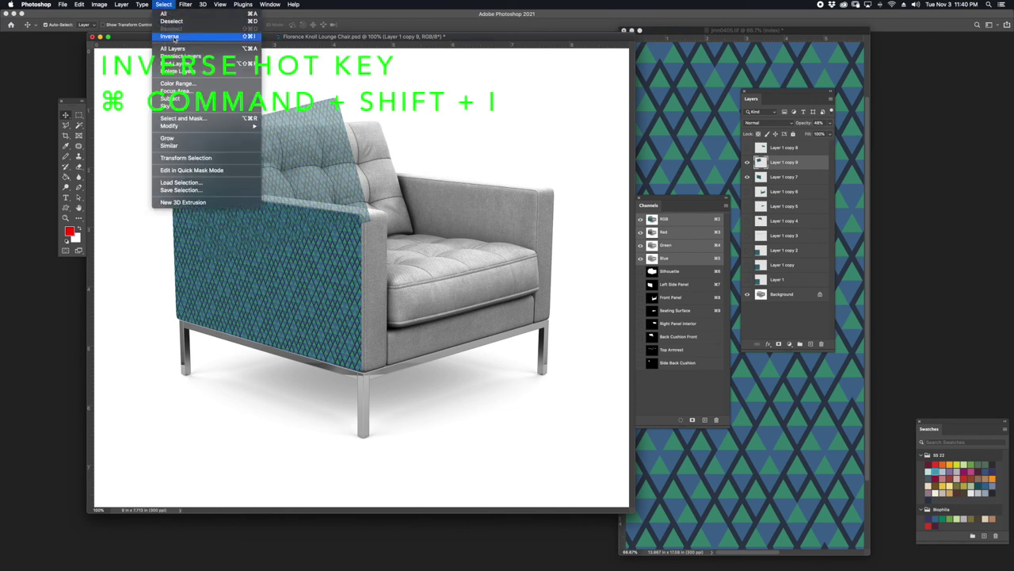
click(169, 36)
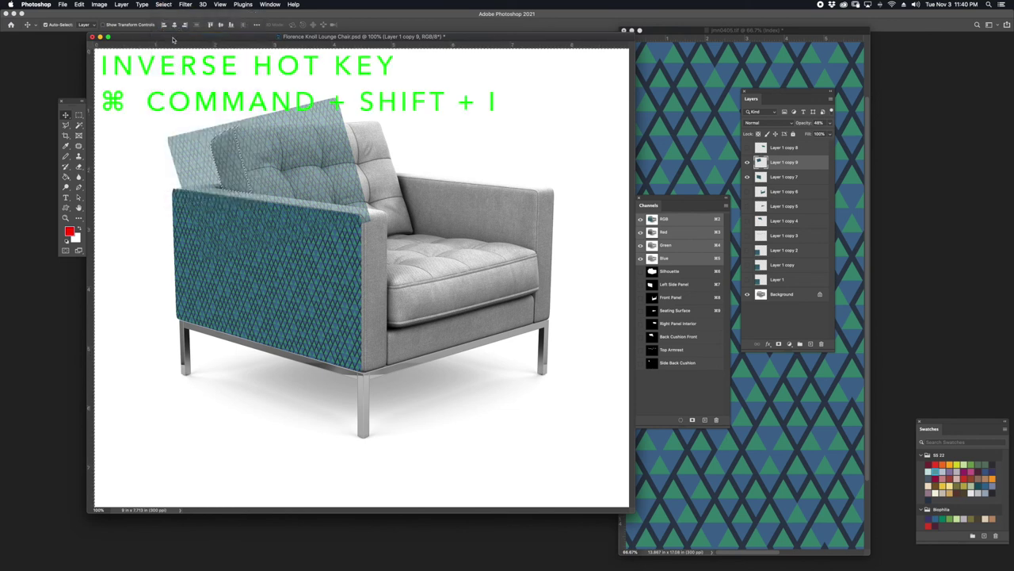
key(Delete)
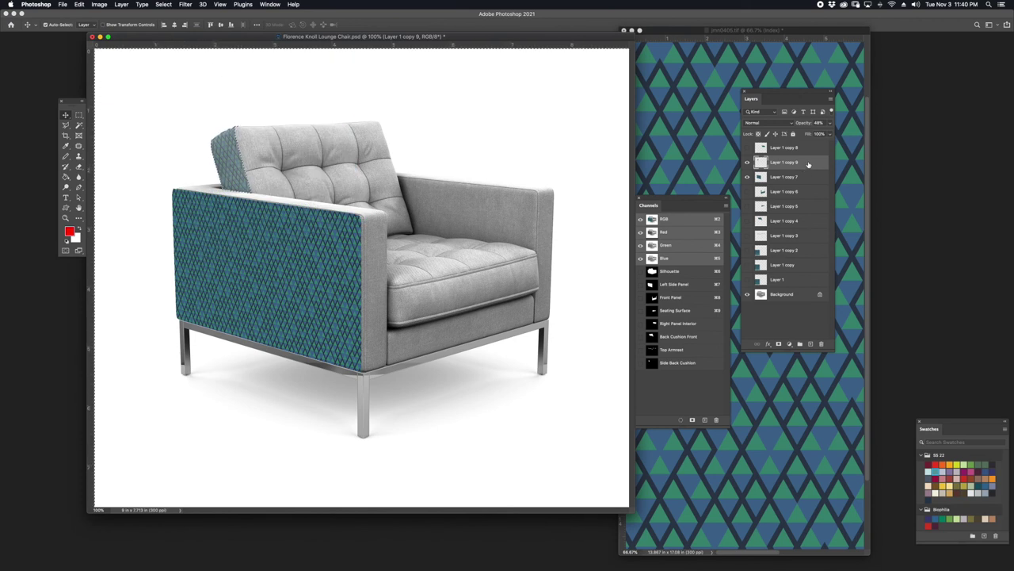
click(824, 135)
drag(824, 135, 844, 135)
Show the hidden finished pattern layers, Layer 1 copy 8, 6, 5, 4 and 3, so the whole chair is covered
click(747, 147)
click(748, 192)
click(746, 205)
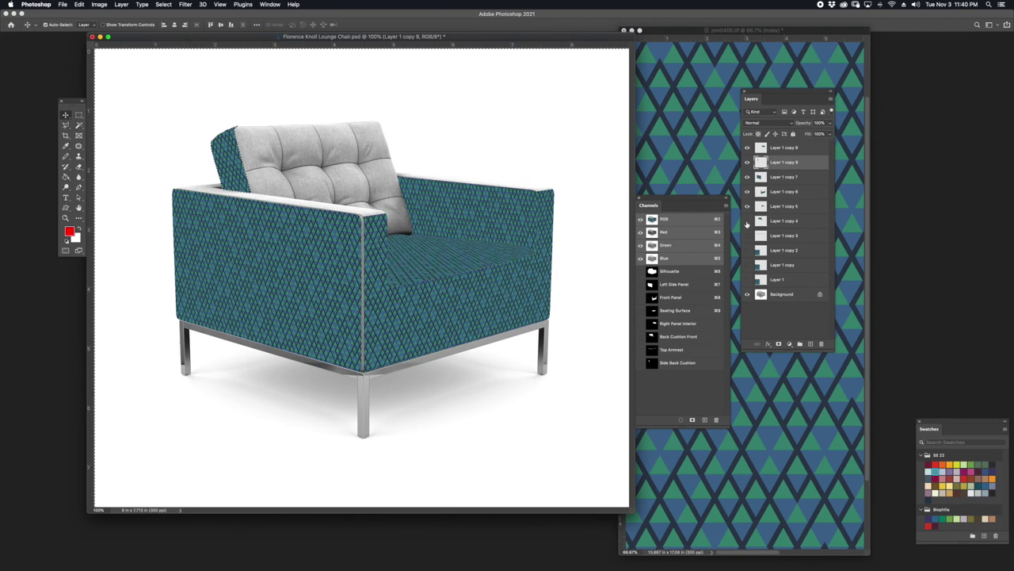
click(747, 220)
click(747, 235)
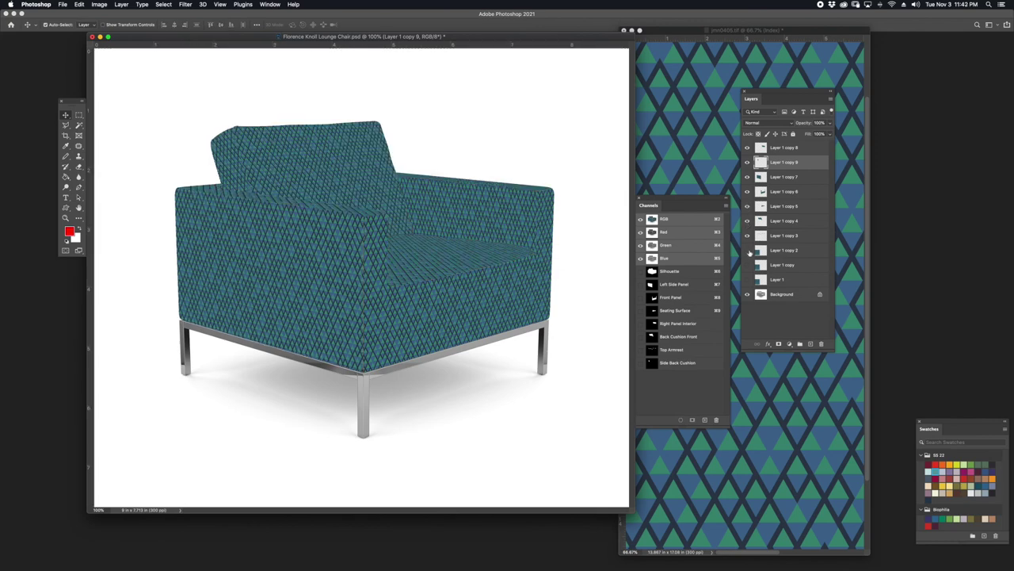
Show the leftover flat pattern layers, Layer 1, Layer 1 copy and Layer 1 copy 2, and delete all three
click(747, 249)
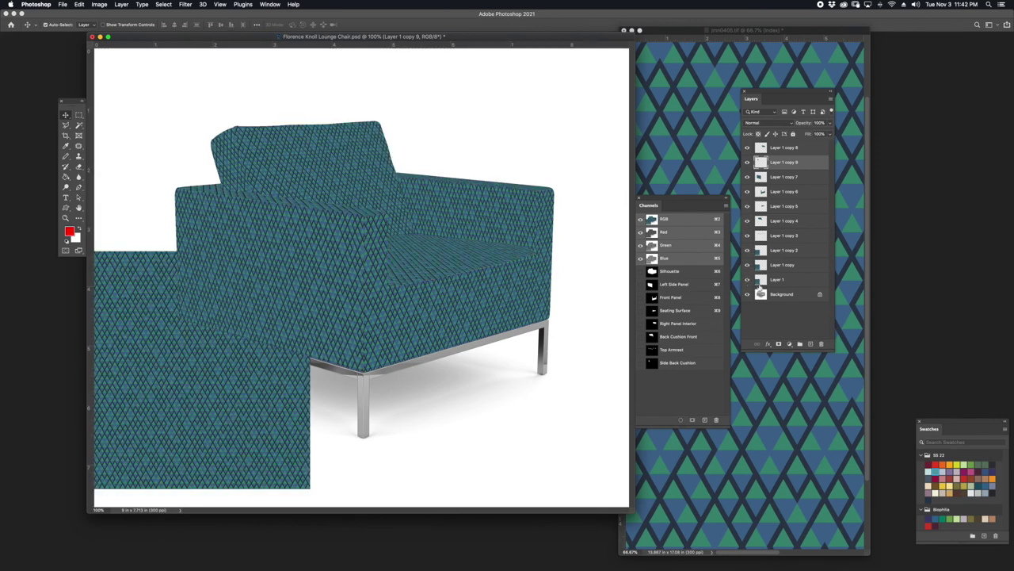
click(791, 278)
shift+click(792, 250)
drag(803, 276, 822, 343)
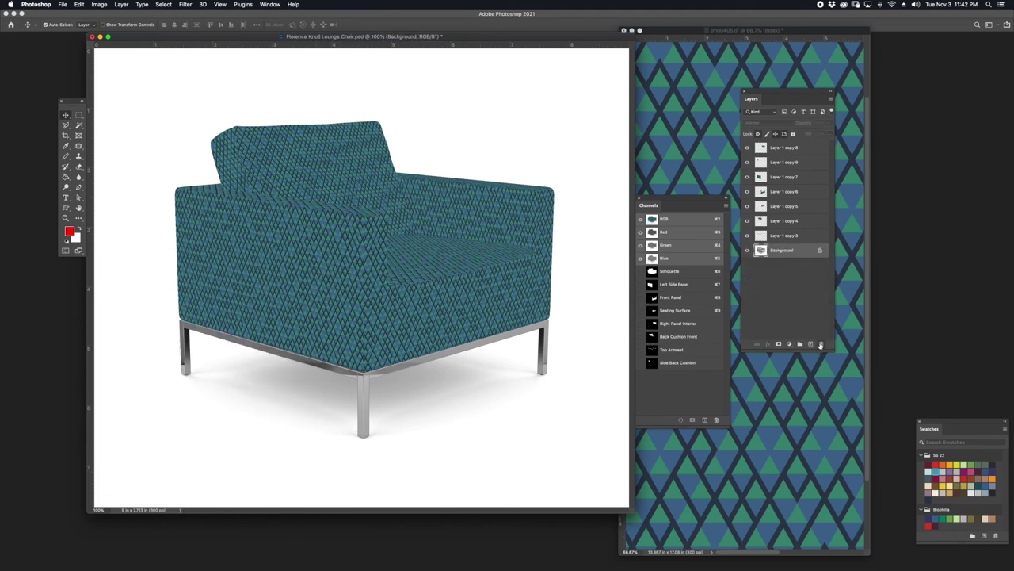
Select all pattern layers from Layer 1 copy 3 to Layer 1 copy 8 and set their blend mode to Multiply
click(806, 236)
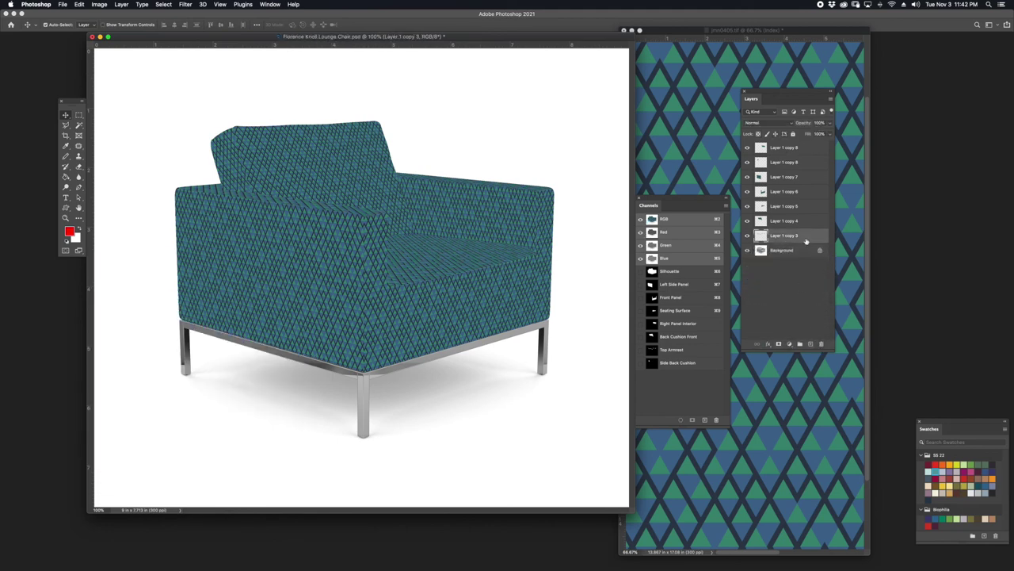
shift+click(805, 147)
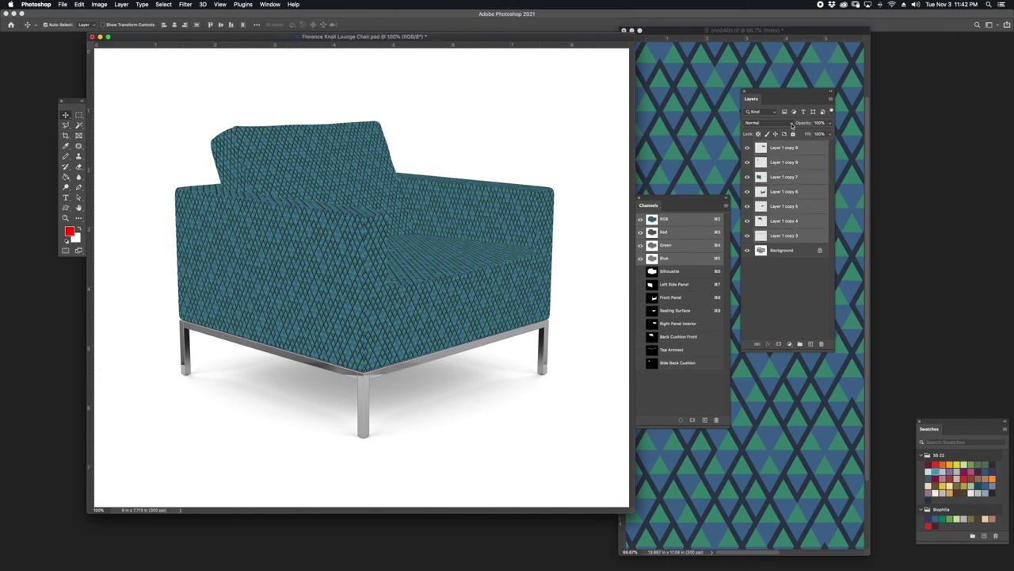
click(792, 125)
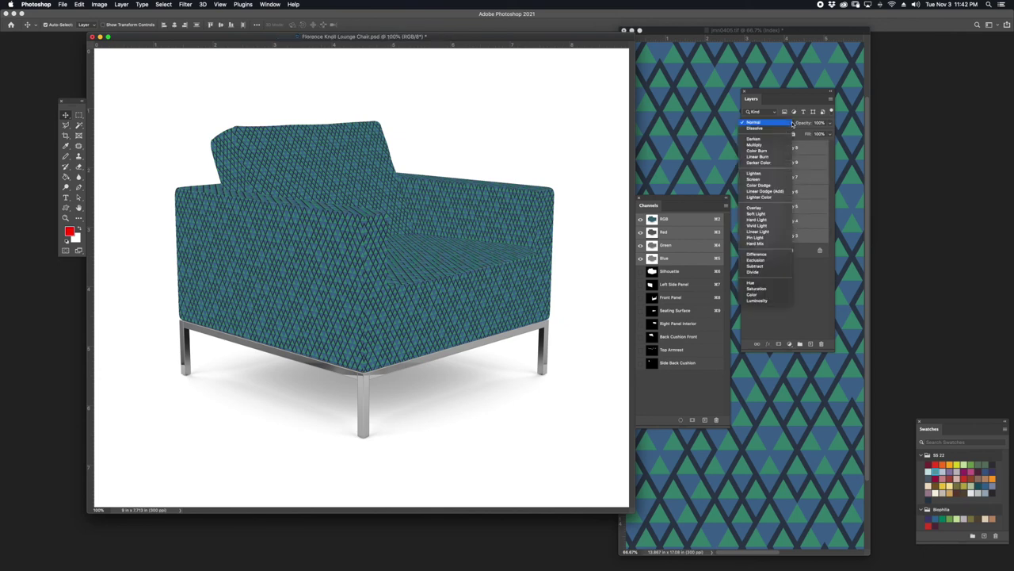
click(776, 147)
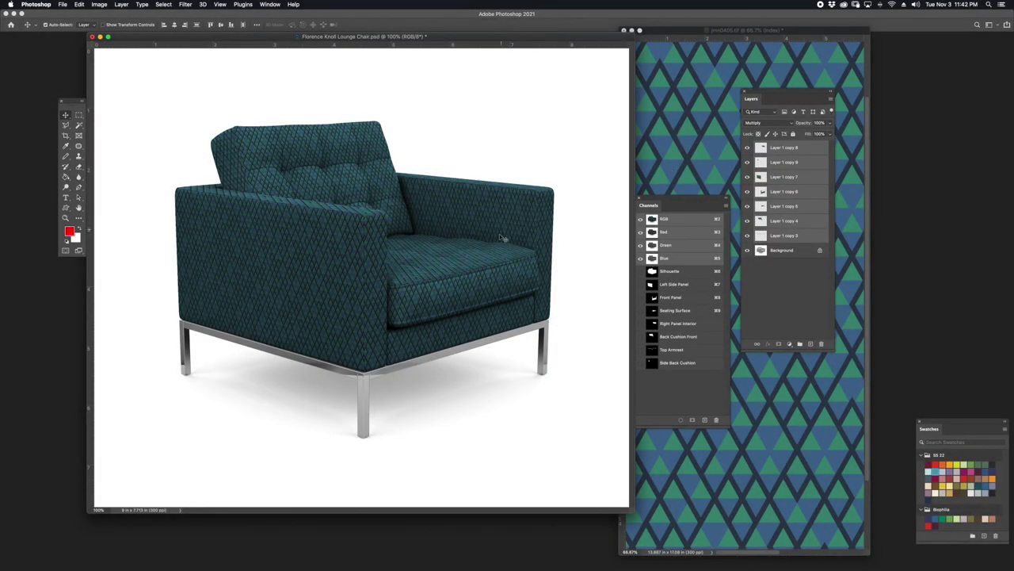
Load the Silhouette channel as a selection on the Background layer and open the Levels adjustment
double_click(805, 255)
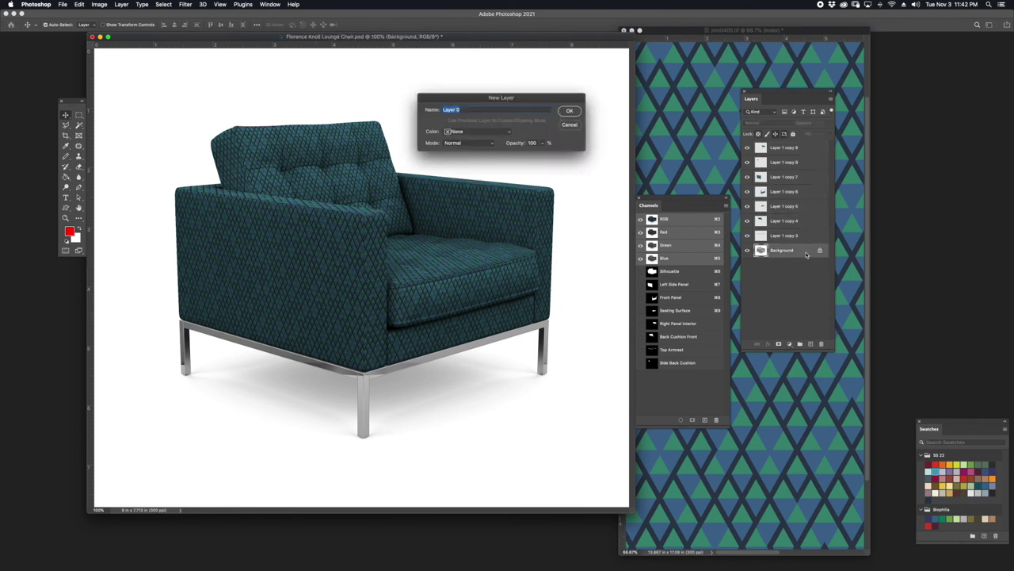
click(569, 124)
drag(779, 94, 777, 103)
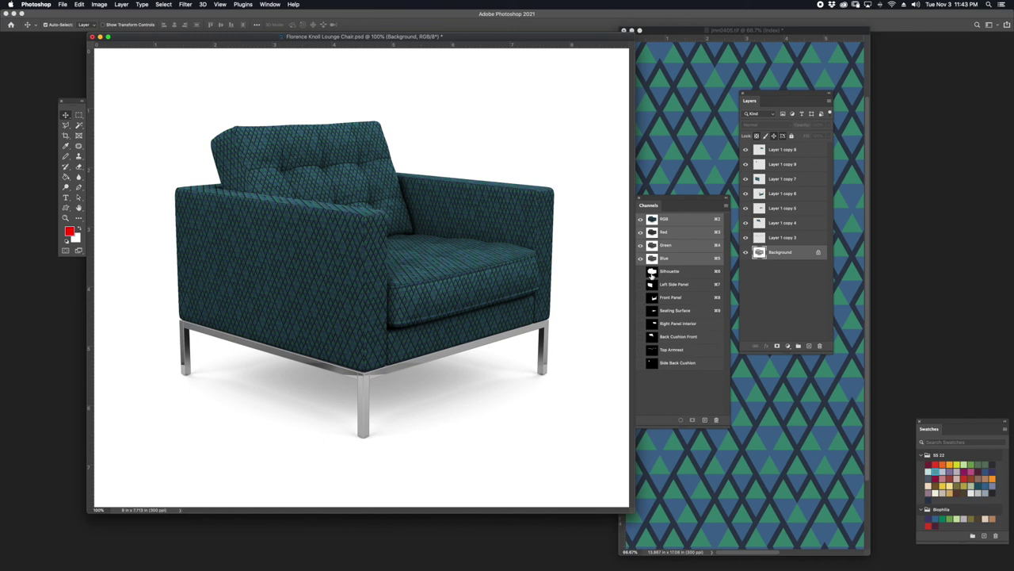
super+click(652, 274)
click(99, 4)
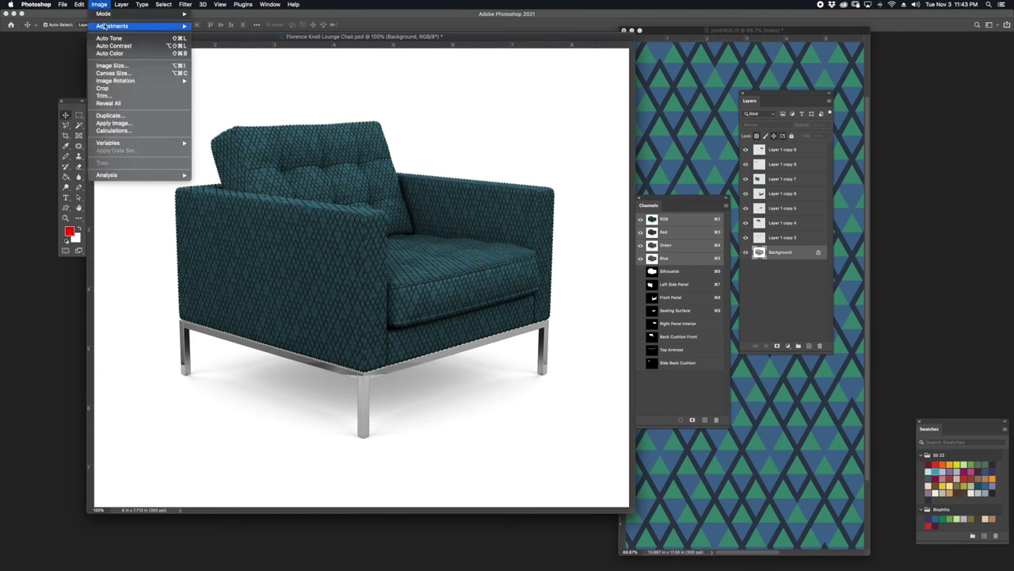
mouse_move(103, 26)
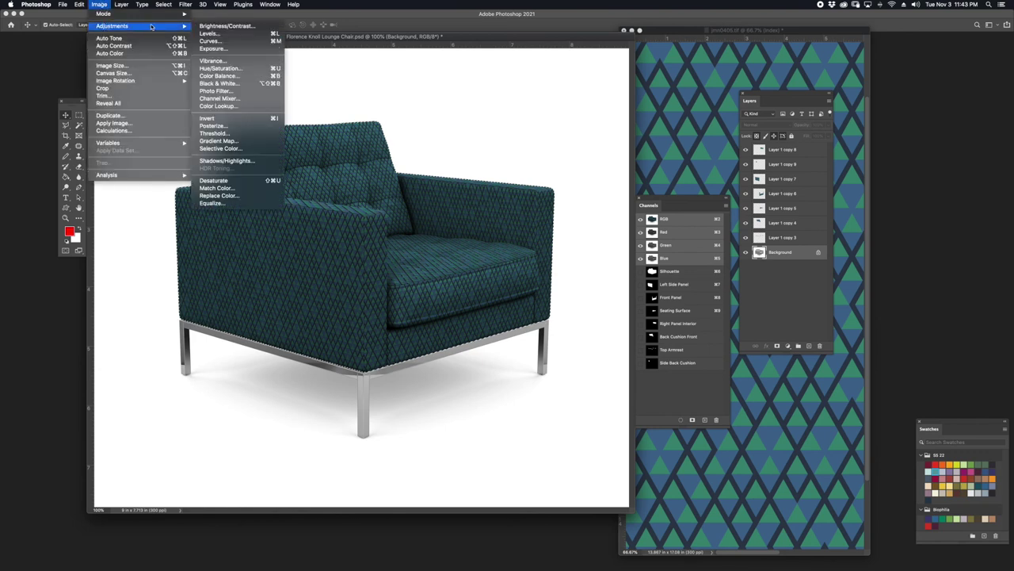
click(232, 35)
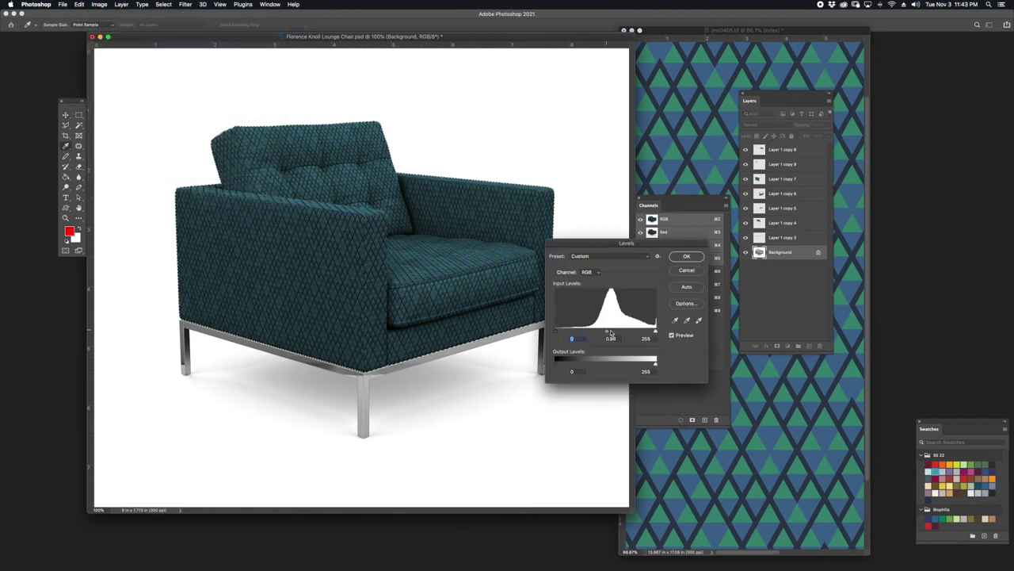